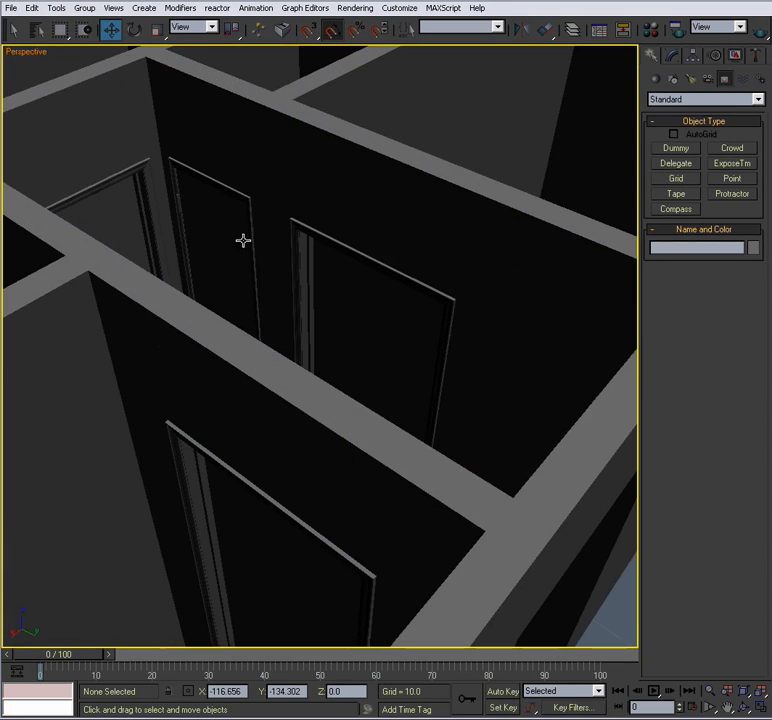
Examine the door groups in the hallway and the door at the end of the large room's outer wall.
left_click(243, 240)
middle_click_drag(279, 319, 289, 339, "alt")
middle_click_drag(219, 281, 253, 272, "alt")
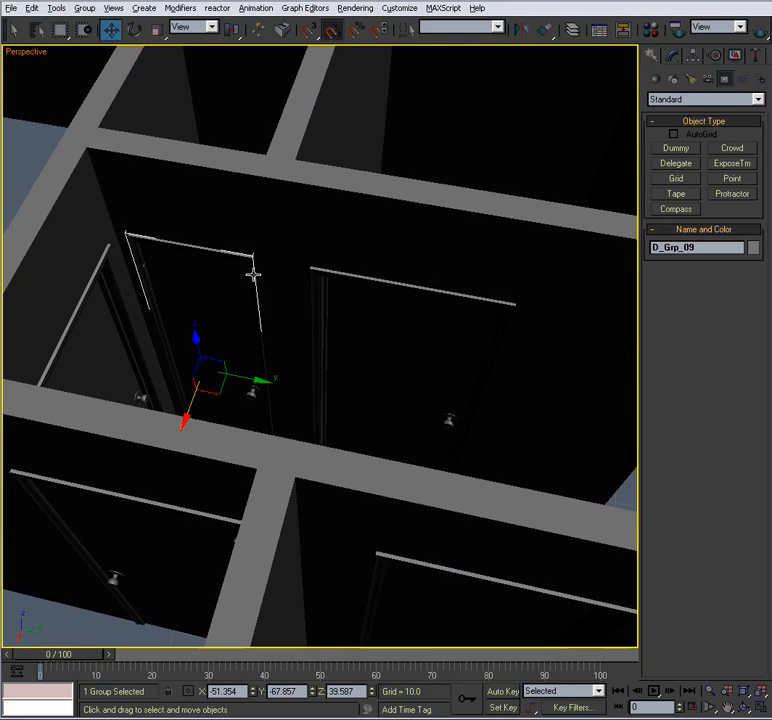
left_click(412, 360)
middle_click_drag(403, 379, 401, 318, "alt")
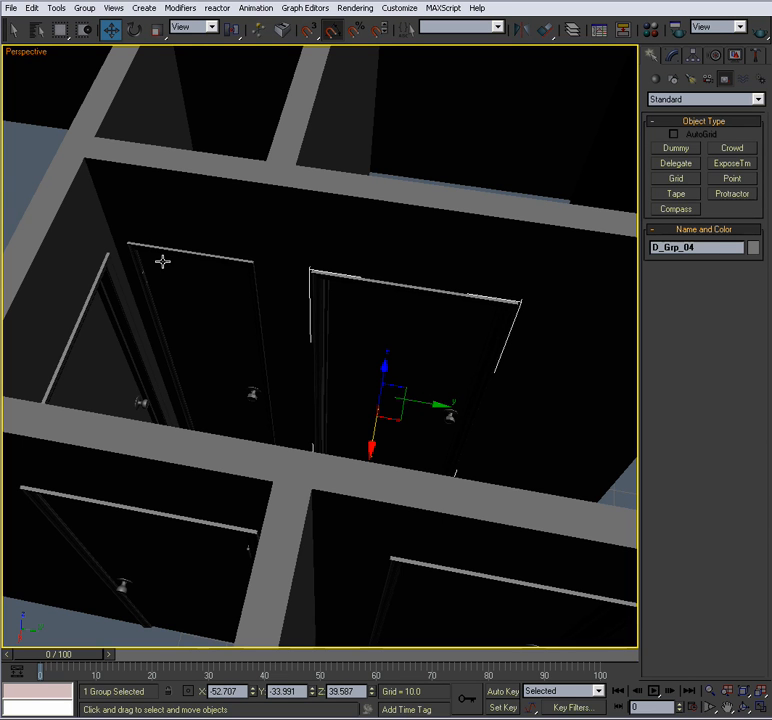
left_click(201, 272)
middle_click_drag(222, 328, 191, 344, "alt")
scroll(240, 348, "down", 4)
middle_click_drag(284, 352, 421, 305, "alt")
scroll(315, 317, "down", 3)
middle_click_drag(315, 317, 360, 310)
middle_click_drag(288, 317, 383, 344)
left_click(131, 326)
middle_click_drag(159, 357, 203, 367, "alt")
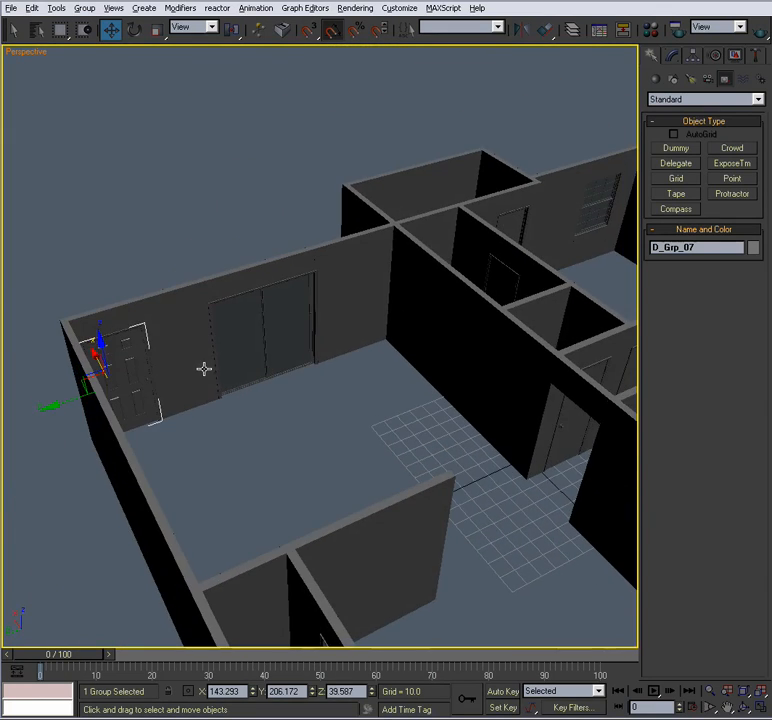
Inspect the hallway doors and the overall room layout of the house from several sides.
middle_click_drag(345, 352, 160, 366)
middle_click_drag(160, 366, 291, 374, "alt")
scroll(291, 374, "up", 6)
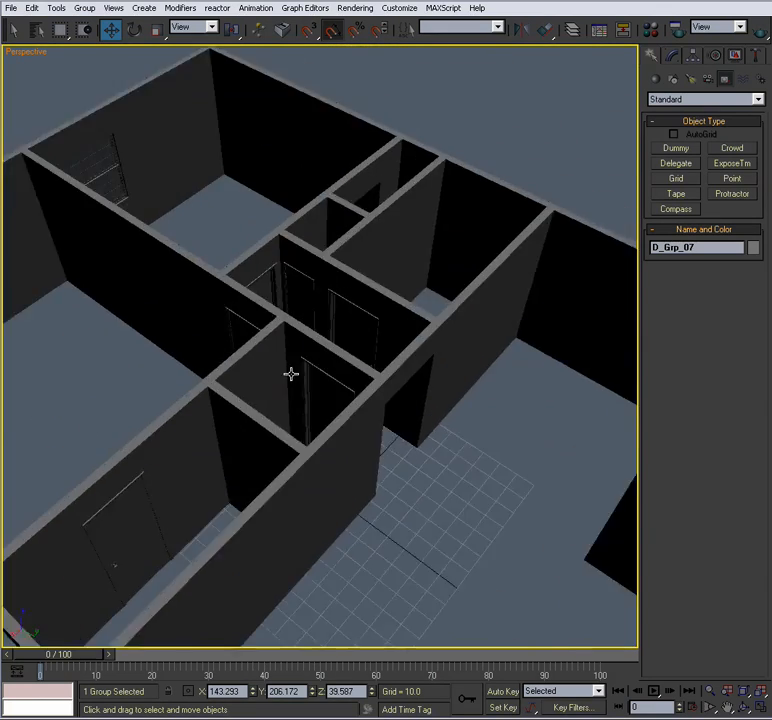
left_click(309, 302)
middle_click_drag(312, 303, 276, 324, "alt")
scroll(305, 320, "down", 5)
scroll(272, 324, "down", 5)
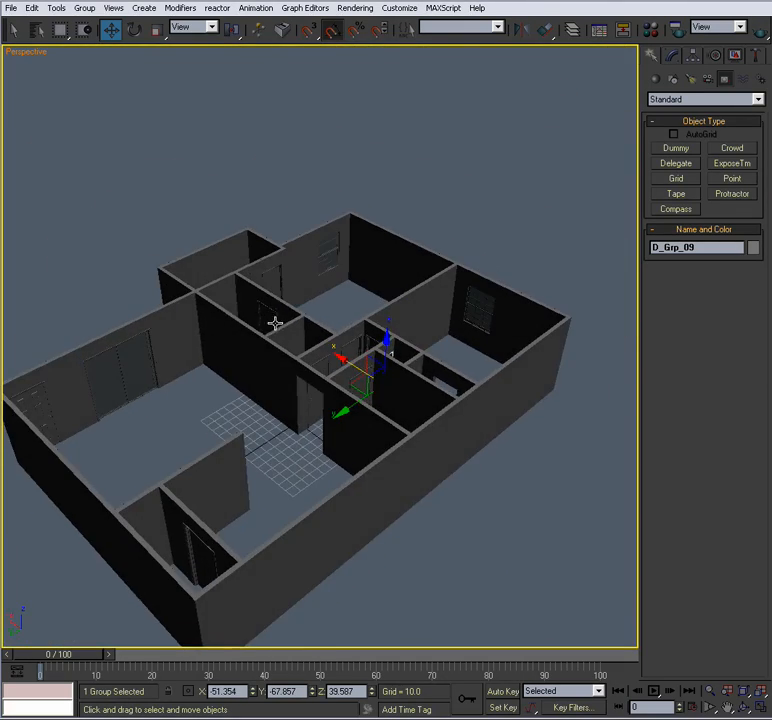
middle_click_drag(211, 352, 292, 349)
scroll(292, 349, "down", 1)
left_click(155, 368)
middle_click_drag(155, 368, 283, 424, "alt")
scroll(283, 424, "up", 5)
left_click(189, 296)
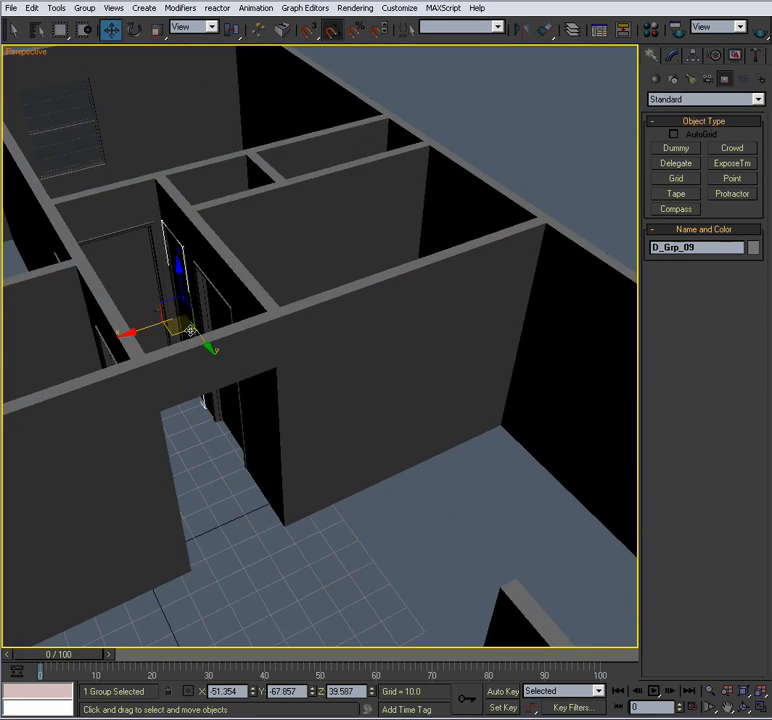
middle_click_drag(185, 331, 224, 344, "alt")
scroll(320, 365, "down", 6)
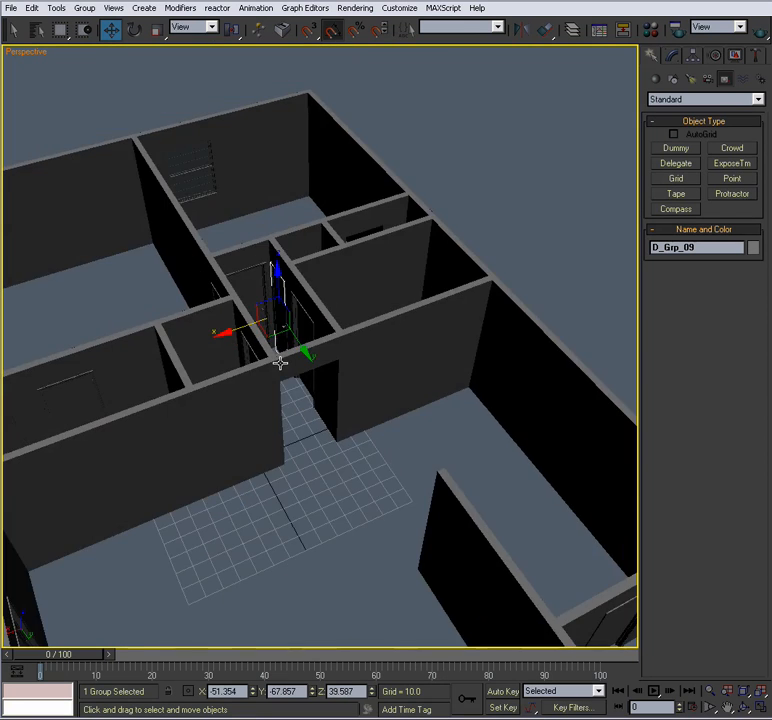
scroll(276, 376, "down", 3)
middle_click_drag(269, 381, 274, 305, "alt")
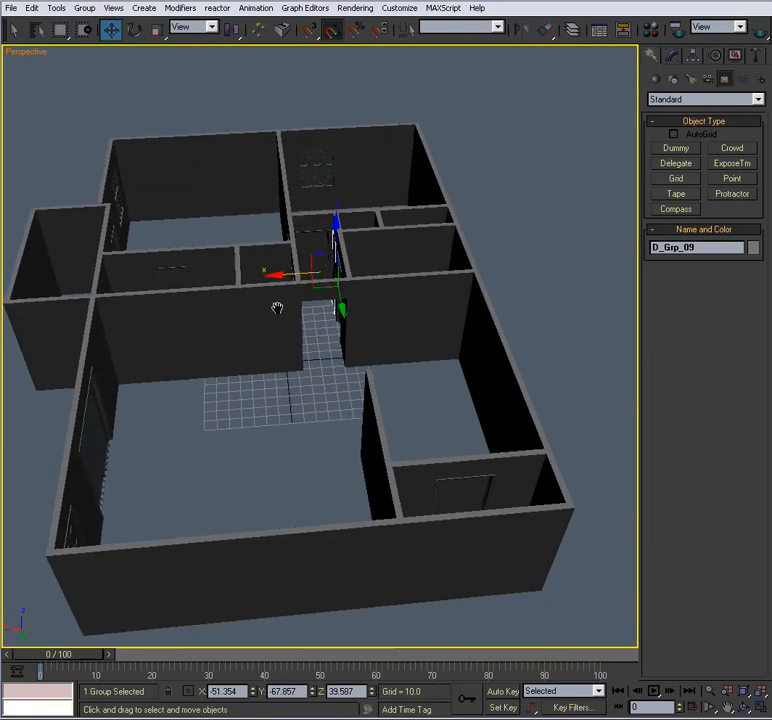
scroll(274, 305, "up", 3)
scroll(274, 330, "down", 5)
middle_click_drag(276, 364, 270, 333, "alt")
scroll(276, 335, "up", 4)
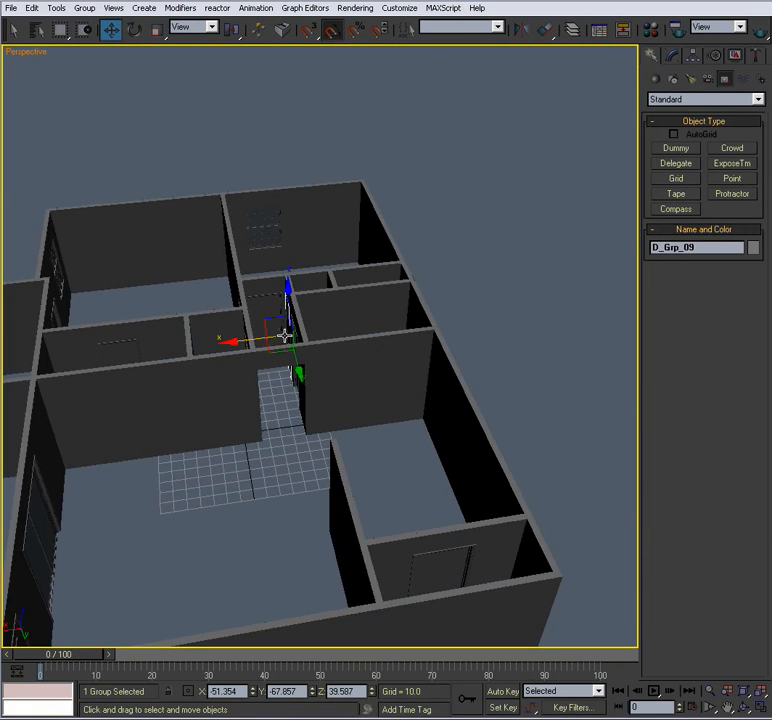
scroll(284, 336, "down", 3)
Hide the Doors and Windows layers and make Walls the current layer.
left_click(573, 30)
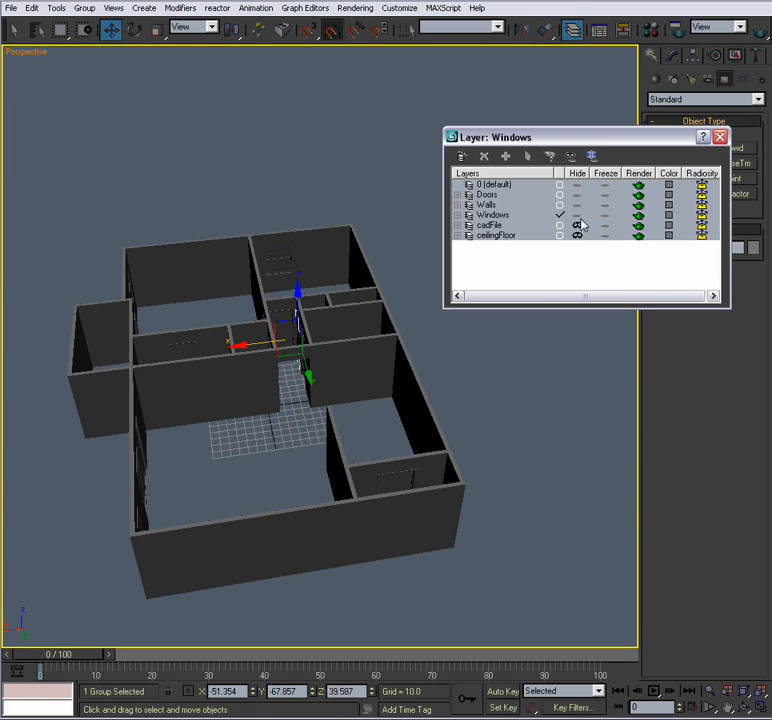
left_click(577, 195)
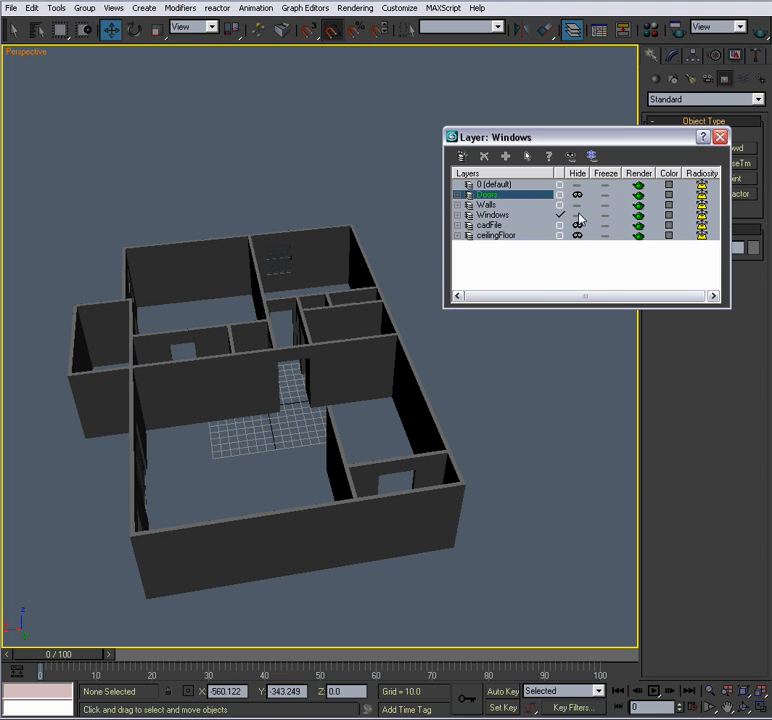
left_click(577, 215)
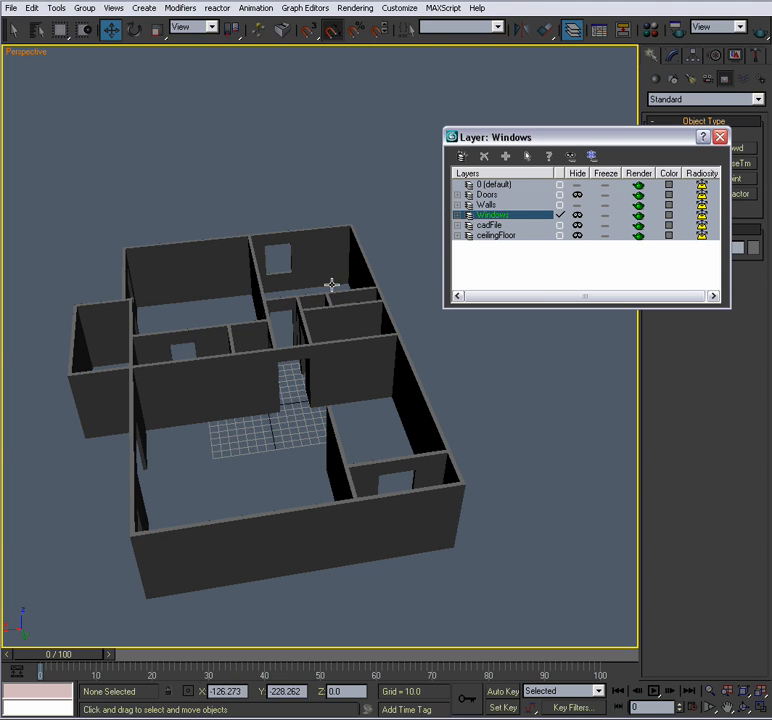
middle_click_drag(331, 286, 304, 287, "alt")
left_click(560, 204)
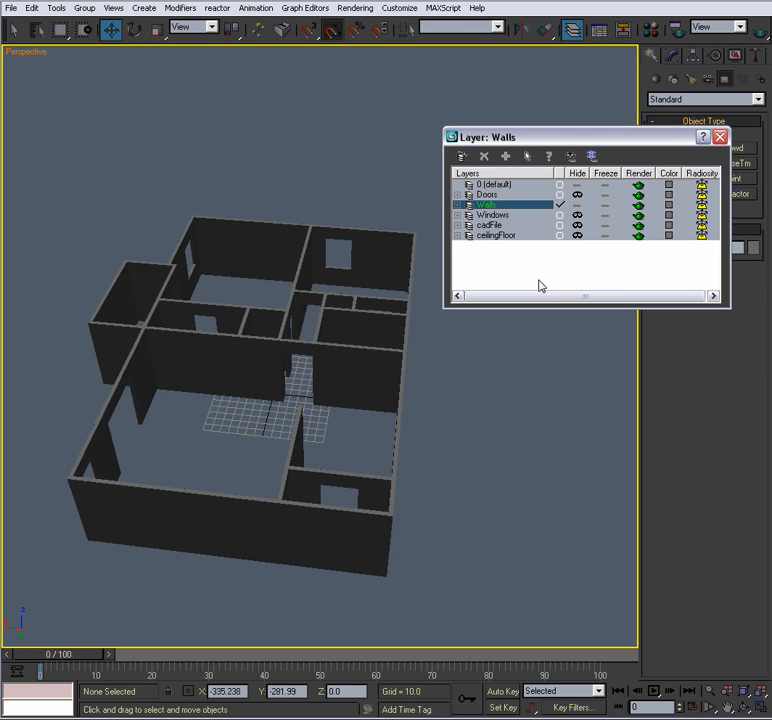
left_click(720, 138)
Select the A-Wall.01 wall object and show its modifier stack.
middle_click_drag(385, 312, 388, 227, "alt")
scroll(313, 300, "up", 2)
left_click(407, 296)
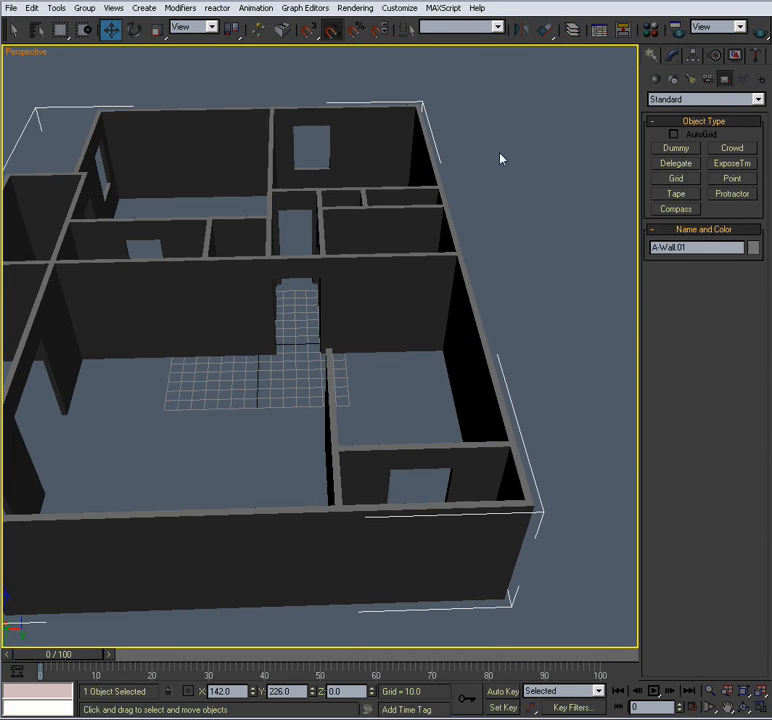
left_click(672, 55)
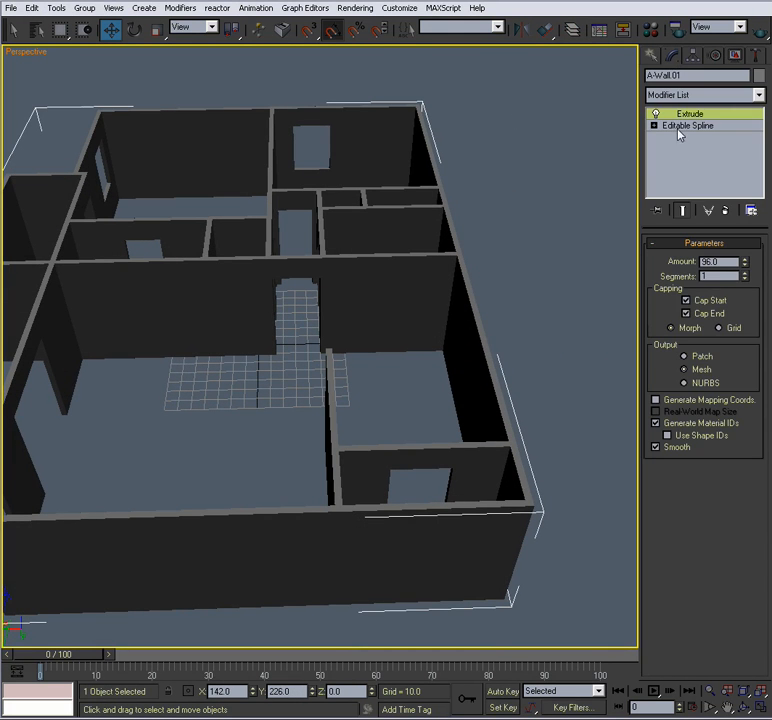
middle_click_drag(445, 240, 498, 217)
middle_click_drag(430, 206, 466, 203)
middle_click_drag(466, 203, 469, 212, "alt")
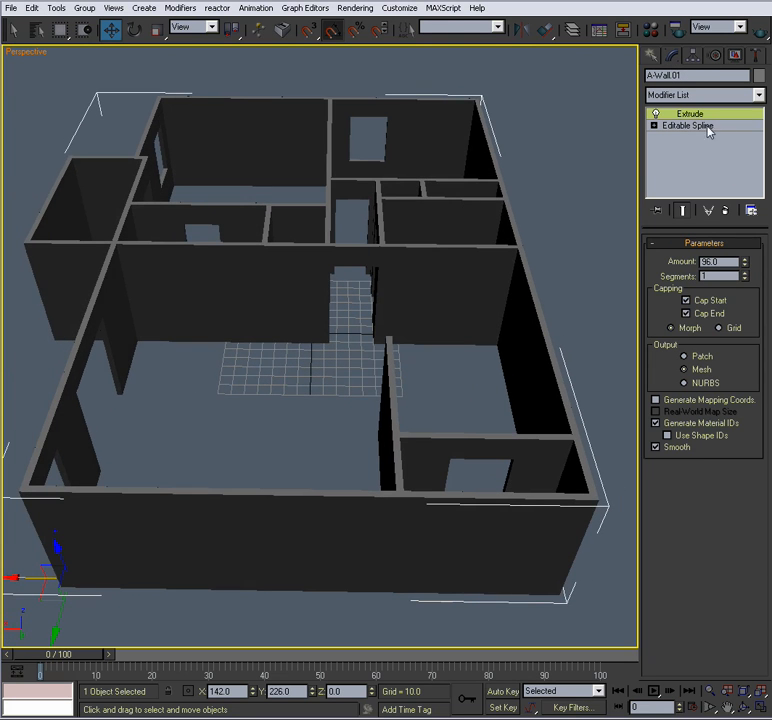
Enter the Segment sub-object level of the wall's Editable Spline beneath the Extrude modifier.
left_click(675, 126)
middle_click_drag(432, 240, 381, 282, "alt")
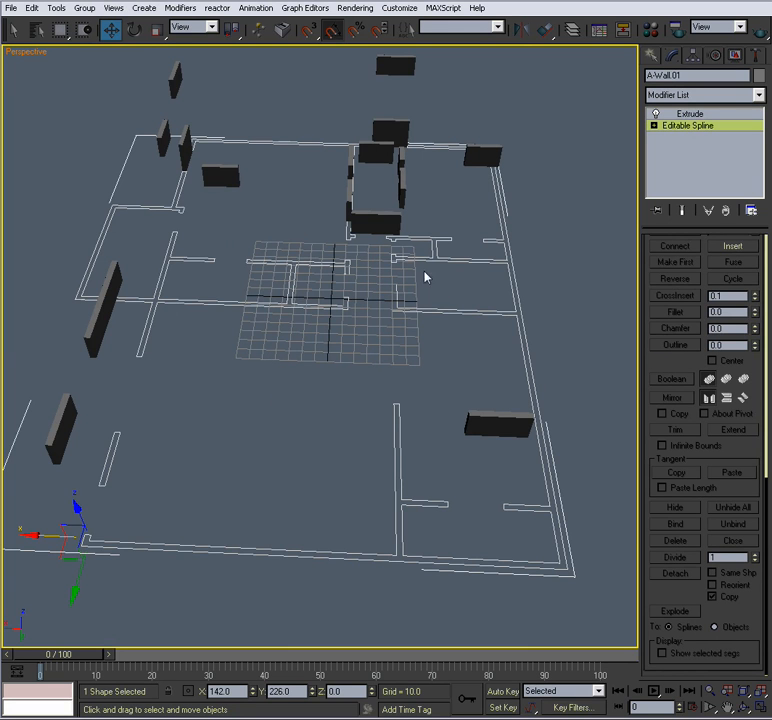
left_click_drag(640, 289, 657, 622)
left_click_drag(671, 305, 636, 372)
left_click(654, 126)
left_click(684, 148)
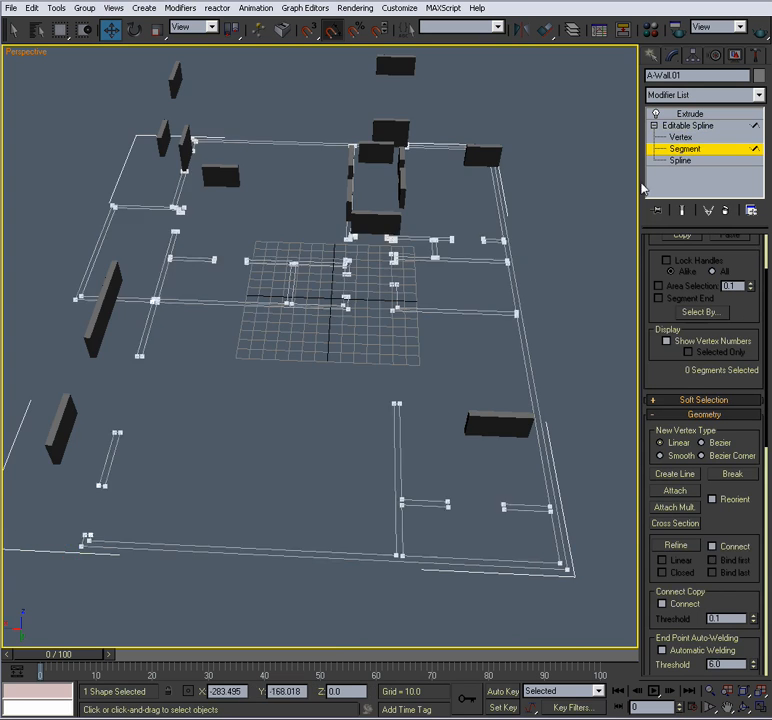
Select the inner wall segments around the large living room, including its long interior wall and front wall.
scroll(407, 341, "up", 2)
scroll(289, 282, "up", 4)
left_click(293, 259)
left_click(155, 286, "ctrl")
left_click(102, 468, "ctrl")
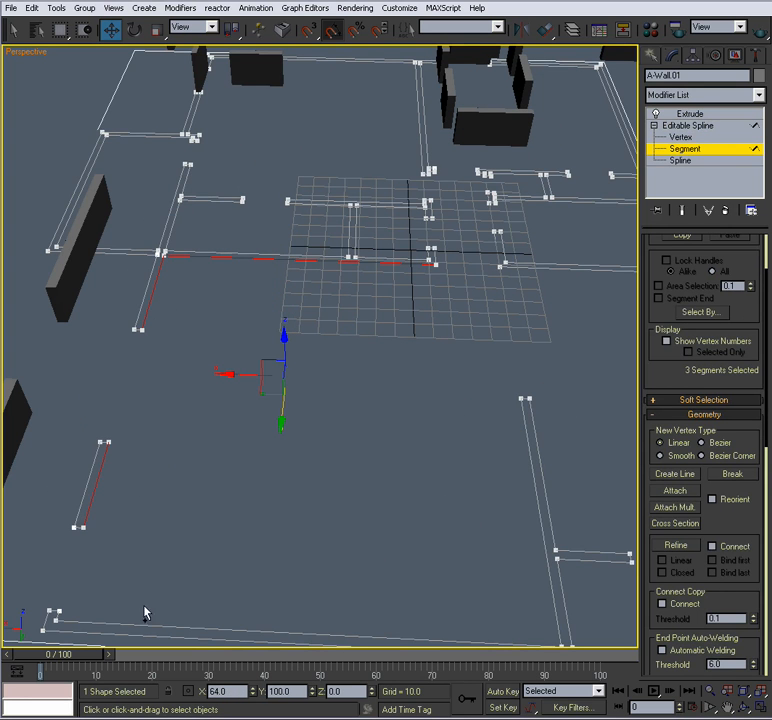
left_click(55, 625, "ctrl")
Add both sides of the partition wall and the adjoining smaller room's inner segments to the selection.
middle_click_drag(326, 530, 209, 530)
left_click(404, 417, "ctrl")
left_click_drag(426, 391, 409, 424, "ctrl")
middle_click_drag(425, 458, 368, 430)
left_click(400, 520, "ctrl")
left_click(544, 525, "ctrl")
left_click(573, 494, "ctrl")
left_click(443, 246, "ctrl")
Add the short wall segments beside the hallway opening and doorways to the segment selection.
scroll(317, 305, "up", 3)
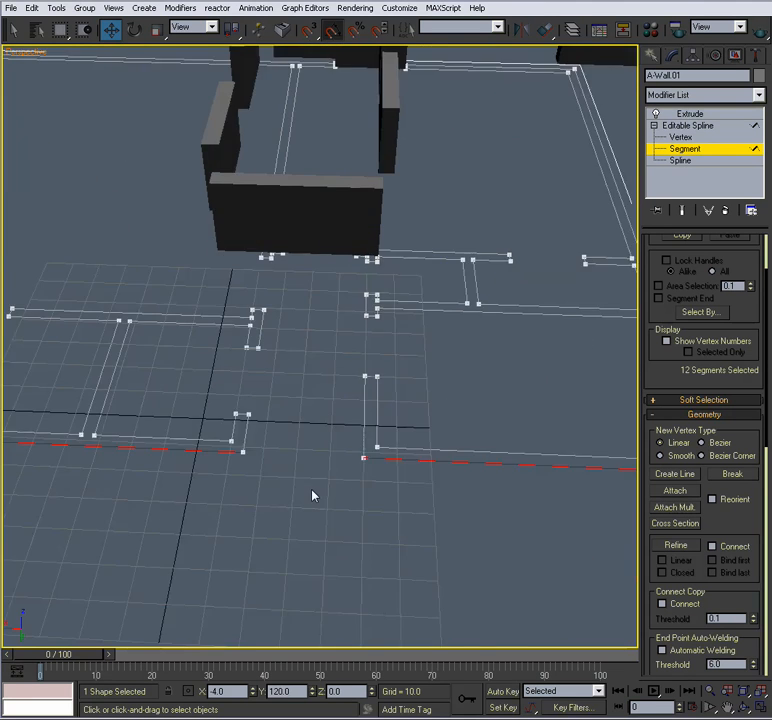
scroll(217, 467, "up", 3)
left_click(223, 460, "ctrl")
left_click(377, 443, "ctrl")
scroll(314, 465, "up", 2)
scroll(207, 383, "up", 2)
left_click(205, 383, "ctrl")
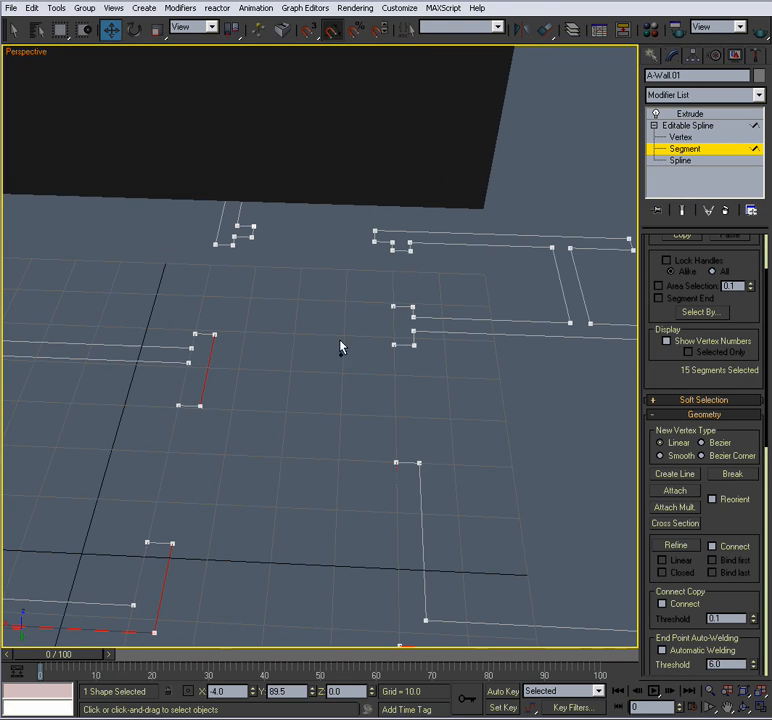
middle_click_drag(392, 322, 484, 293, "alt")
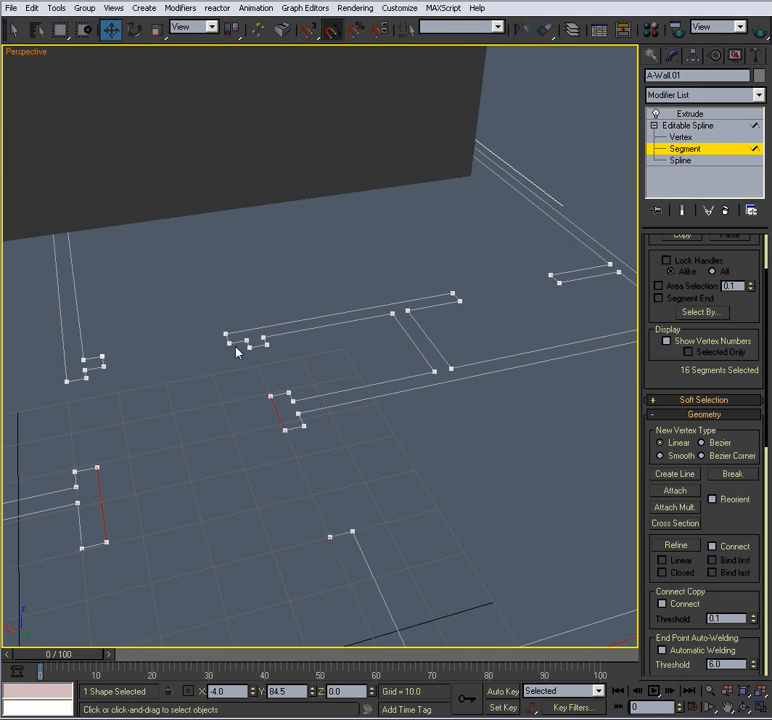
middle_click_drag(230, 354, 338, 401, "alt")
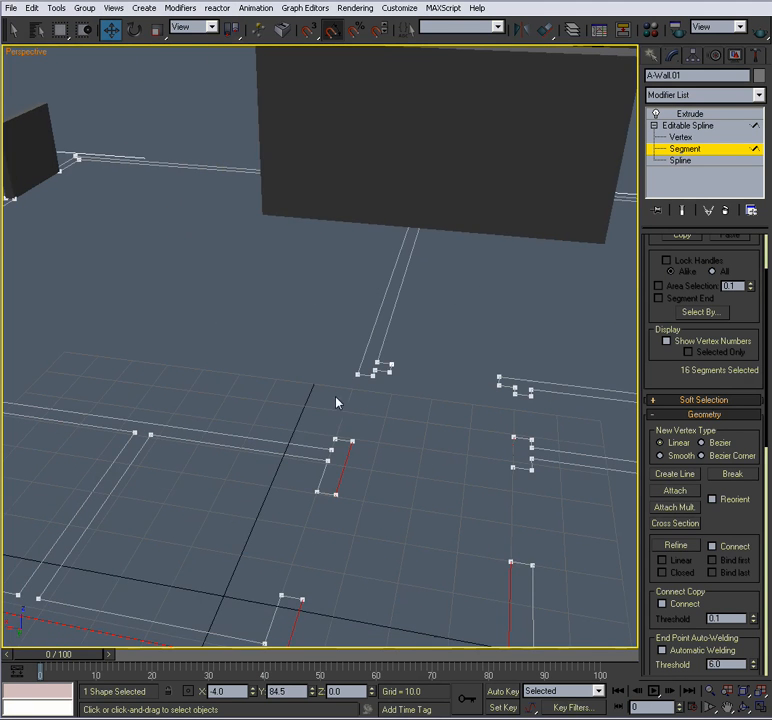
Add the bedroom-facing segments of the closet wall and the walls beside the adjacent doorways to the selection.
left_click(255, 439, "ctrl")
scroll(255, 439, "down", 3)
left_click(166, 402, "ctrl")
middle_click_drag(165, 403, 416, 492)
left_click(36, 381, "ctrl")
left_click(59, 410, "ctrl")
middle_click_drag(145, 360, 191, 364, "alt")
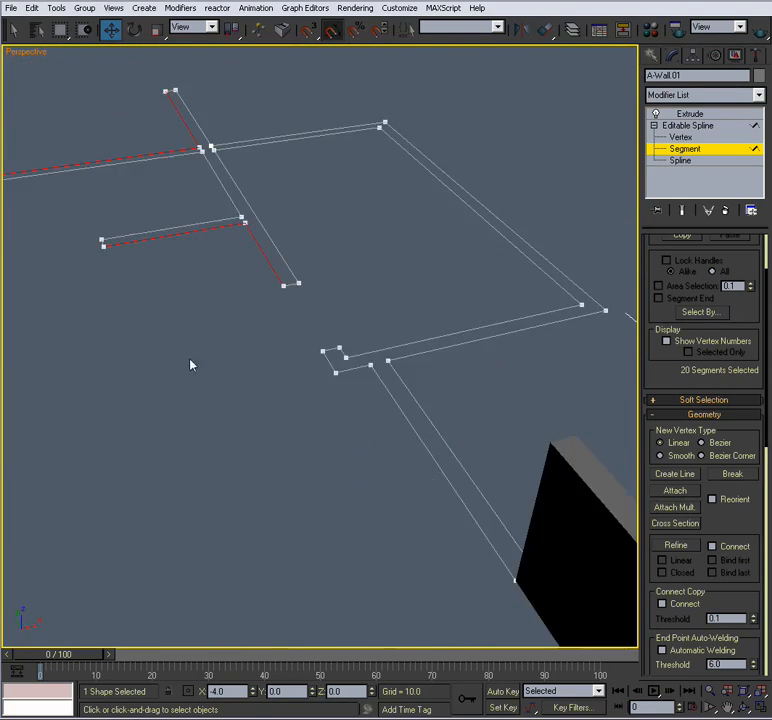
Add the remaining inner wall segments around the bedroom's perimeter to the selection.
left_click(356, 368, "ctrl")
left_click(386, 393, "ctrl")
middle_click_drag(386, 393, 364, 336, "alt")
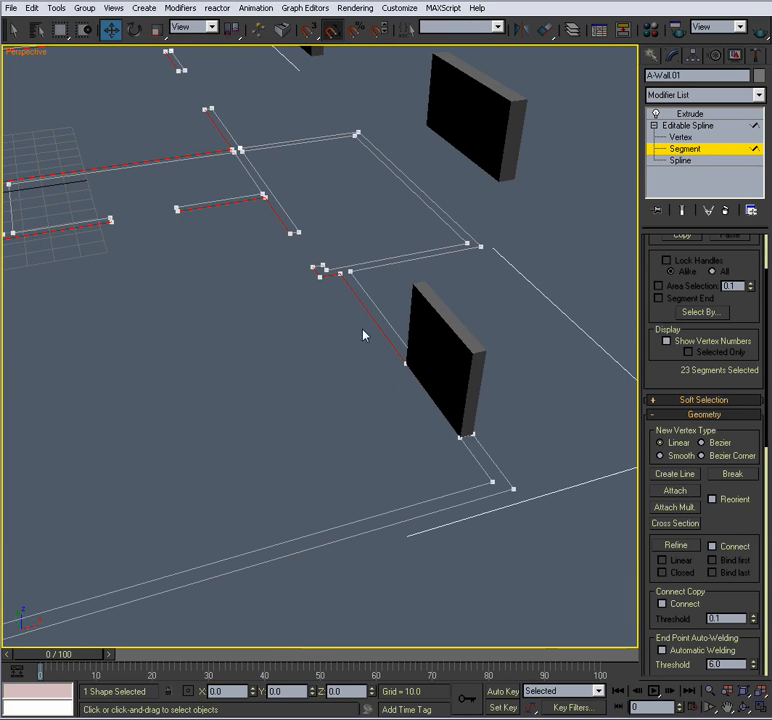
left_click(470, 455, "ctrl")
left_click(464, 490, "ctrl")
middle_click_drag(293, 457, 424, 416)
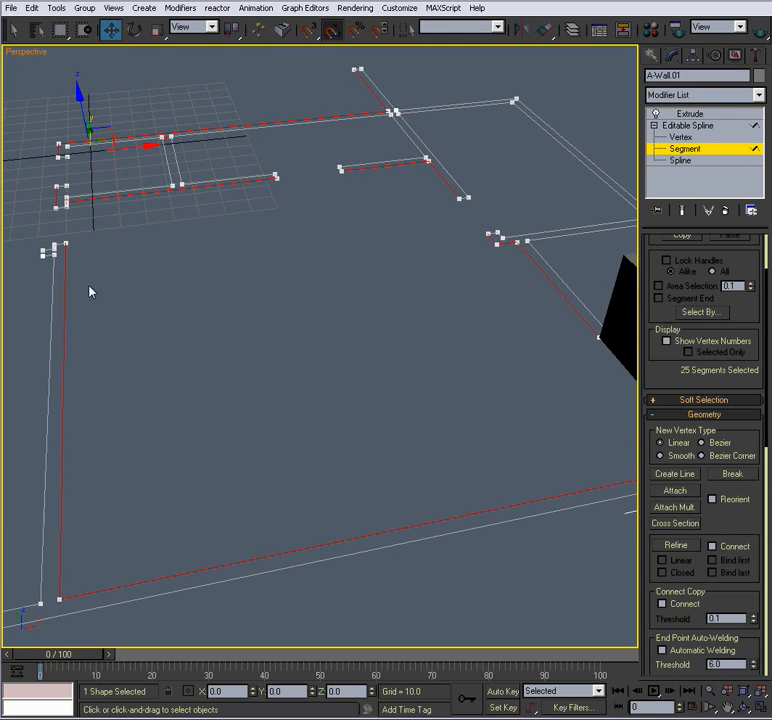
Review the selected wall segments across the hallway, bedroom and living areas of the floor plan.
middle_click_drag(87, 280, 190, 262, "alt")
middle_click_drag(136, 330, 300, 335, "alt")
middle_click_drag(300, 335, 151, 401)
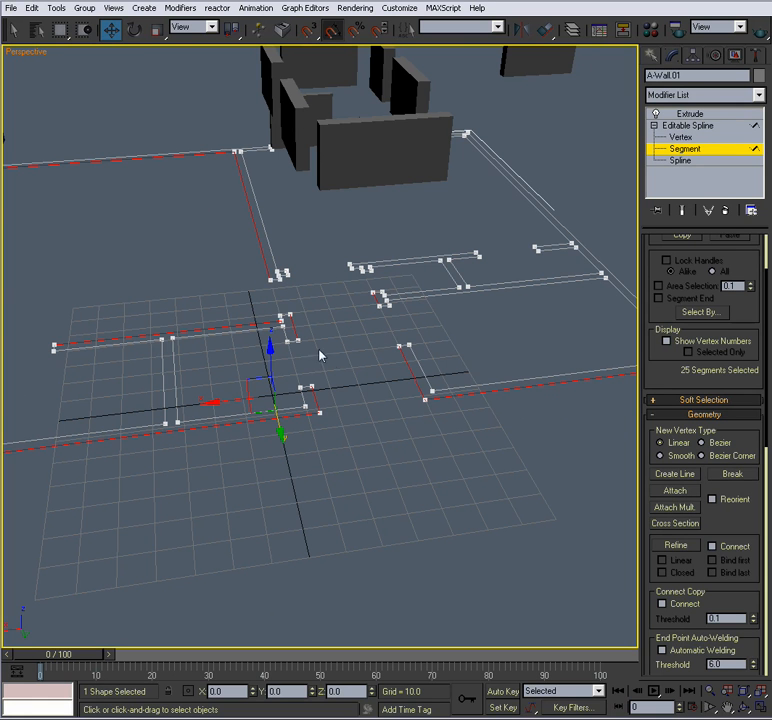
scroll(320, 355, "down", 3)
scroll(333, 380, "up", 1)
middle_click_drag(333, 380, 380, 317, "alt")
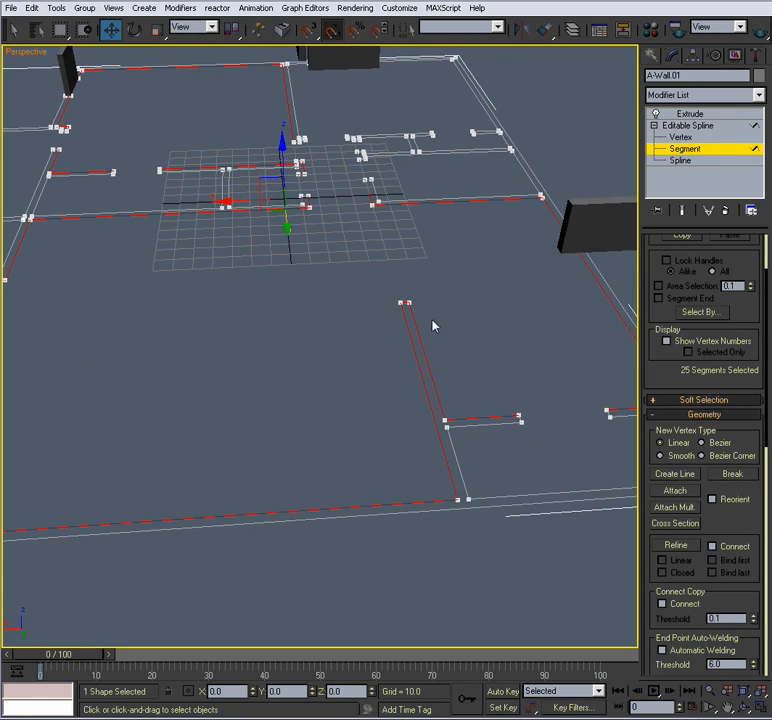
middle_click_drag(215, 360, 314, 426)
scroll(327, 405, "down", 3)
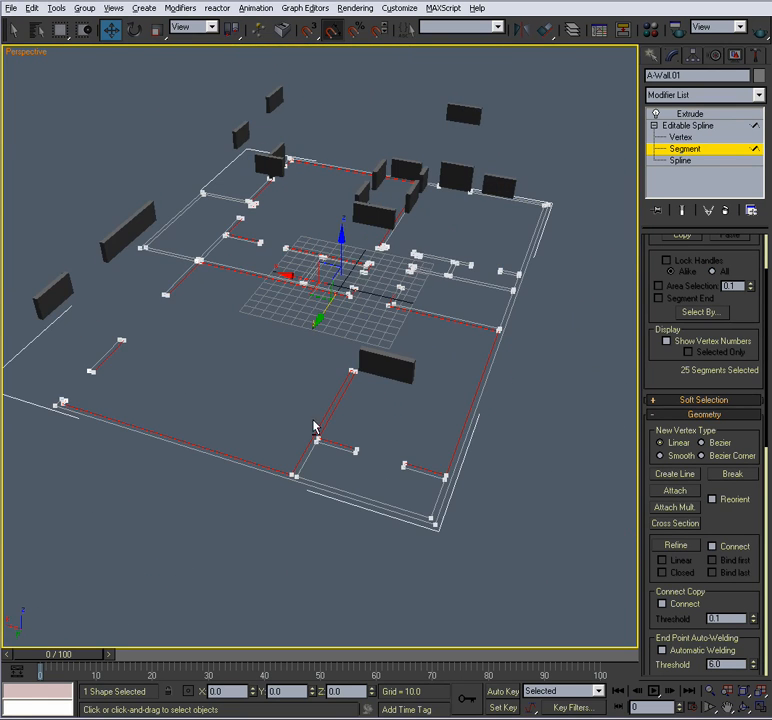
scroll(672, 371, "down", 5)
Detach a copy of the selected segments as a new shape named trimShape.
left_click_drag(645, 432, 660, 91)
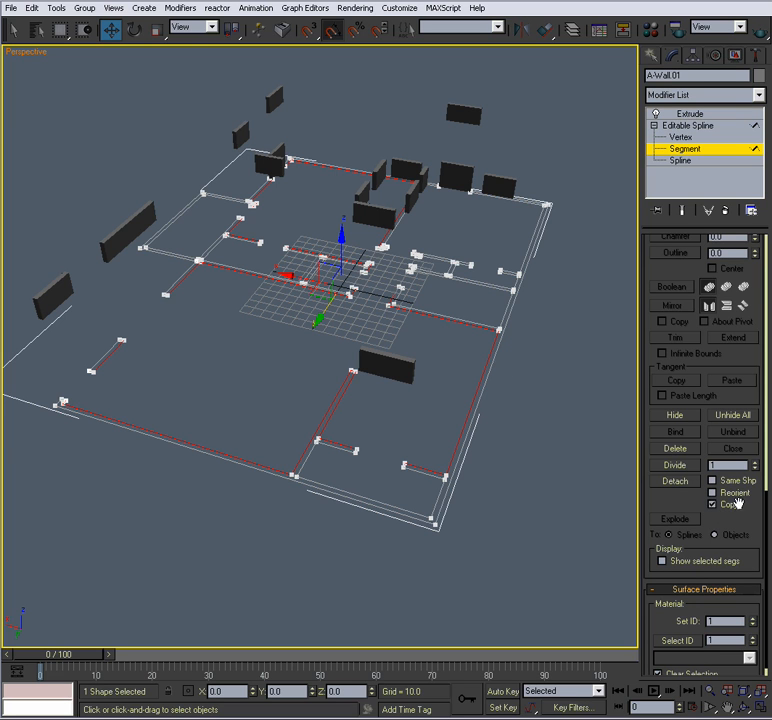
left_click(676, 482)
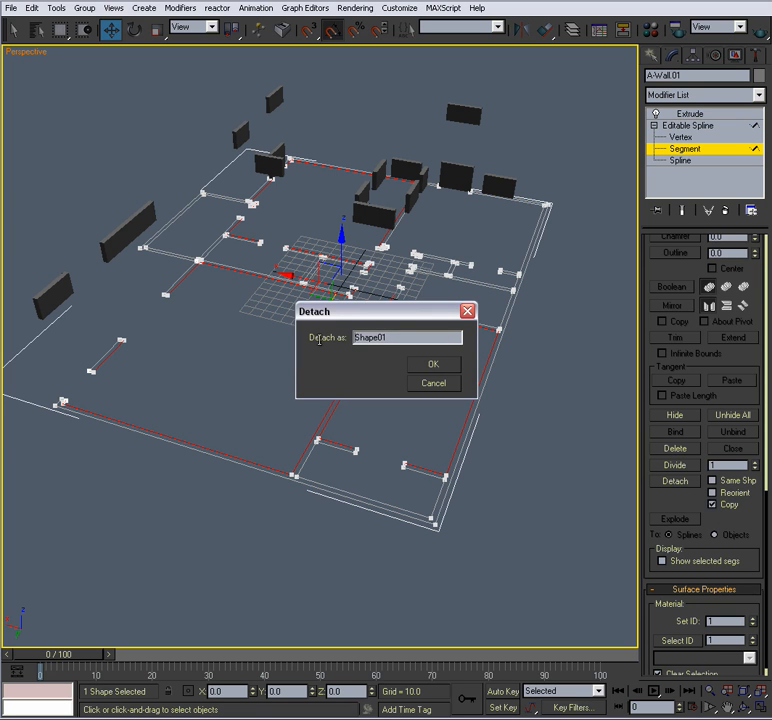
type("trim")
key("Return")
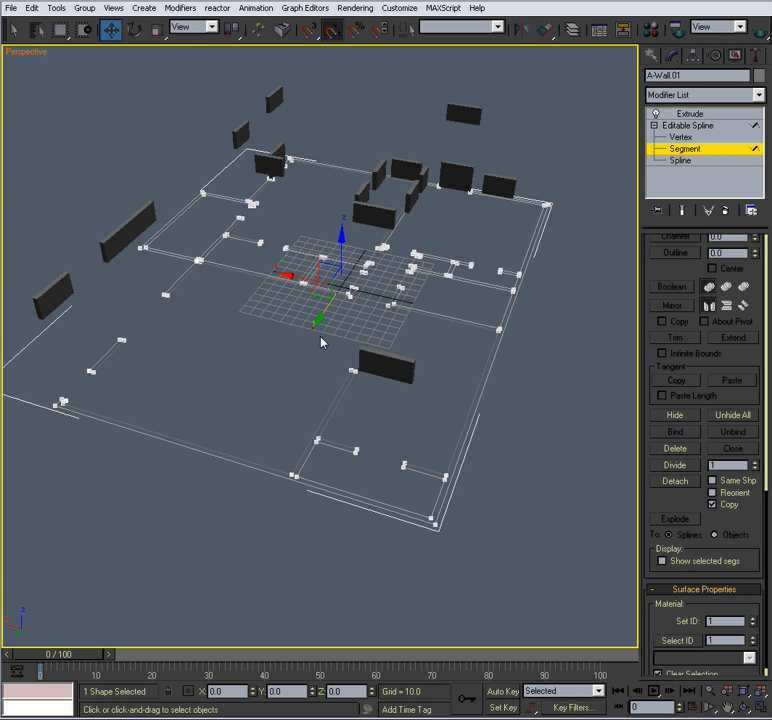
Return the wall object to its Extrude level and select the trimShape spline at the base of the walls.
left_click(689, 126)
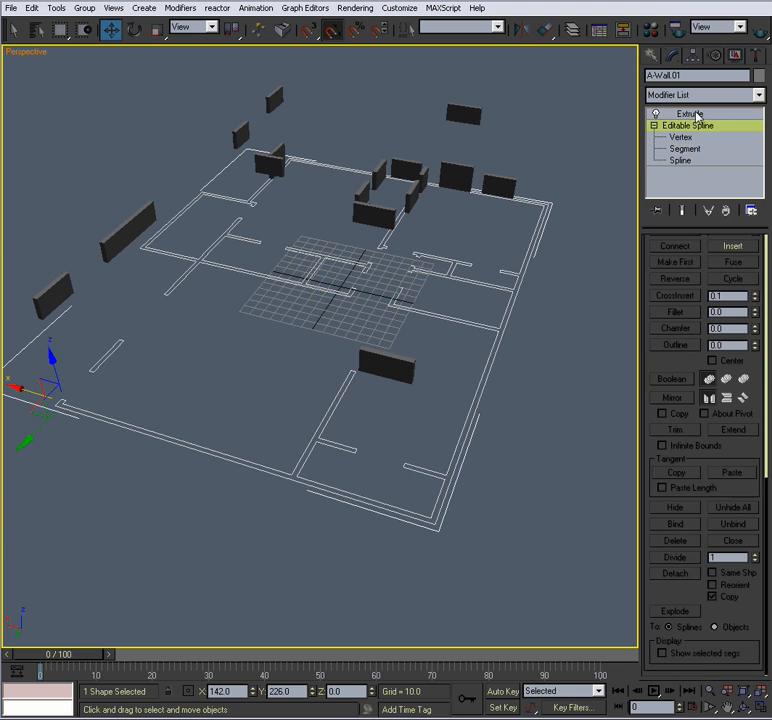
left_click(692, 115)
middle_click_drag(412, 404, 307, 509, "alt")
scroll(364, 494, "up", 10)
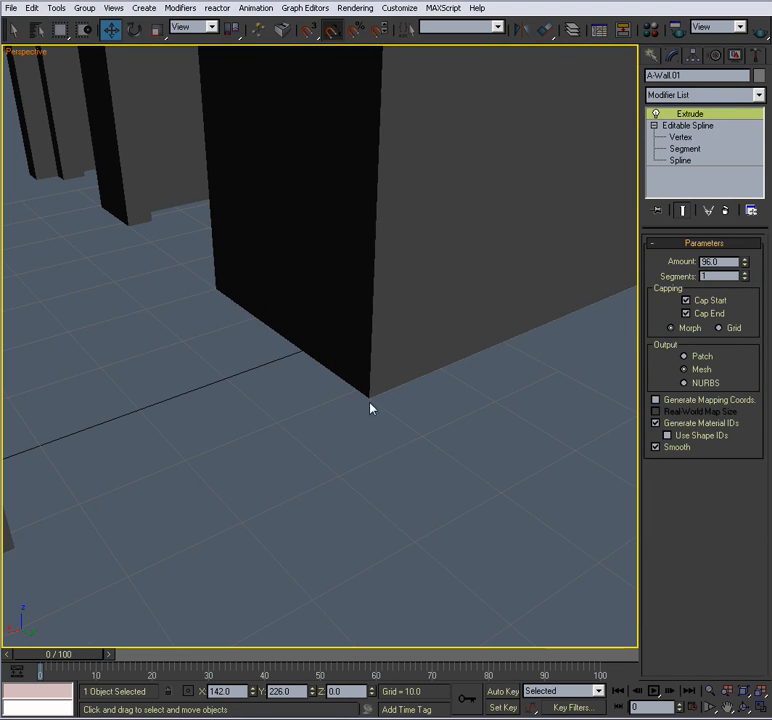
left_click(544, 335)
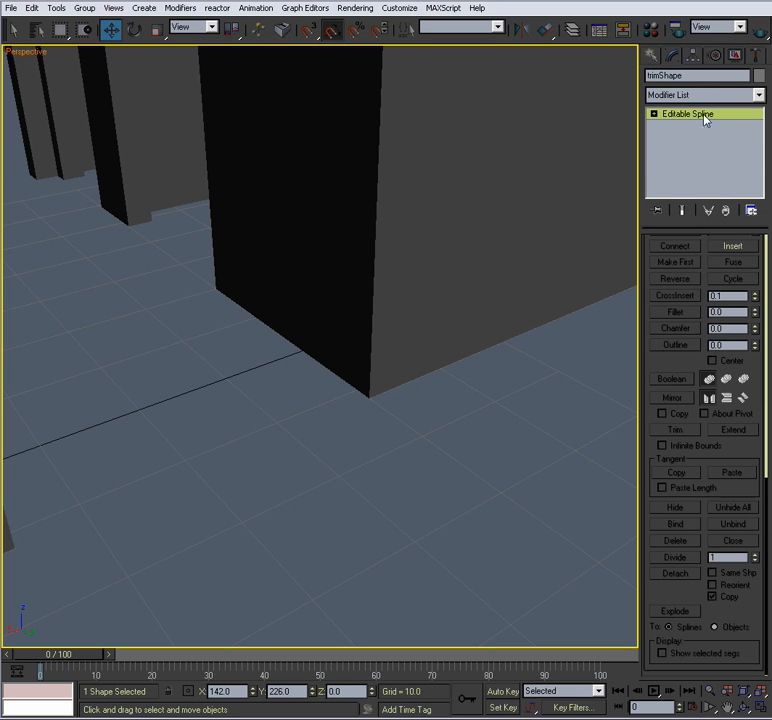
Rename the detached trimShape spline as trimPath.
scroll(438, 443, "down", 2)
scroll(436, 436, "down", 6)
scroll(396, 436, "up", 2)
scroll(396, 436, "down", 3)
key("alt+w")
right_click(284, 462)
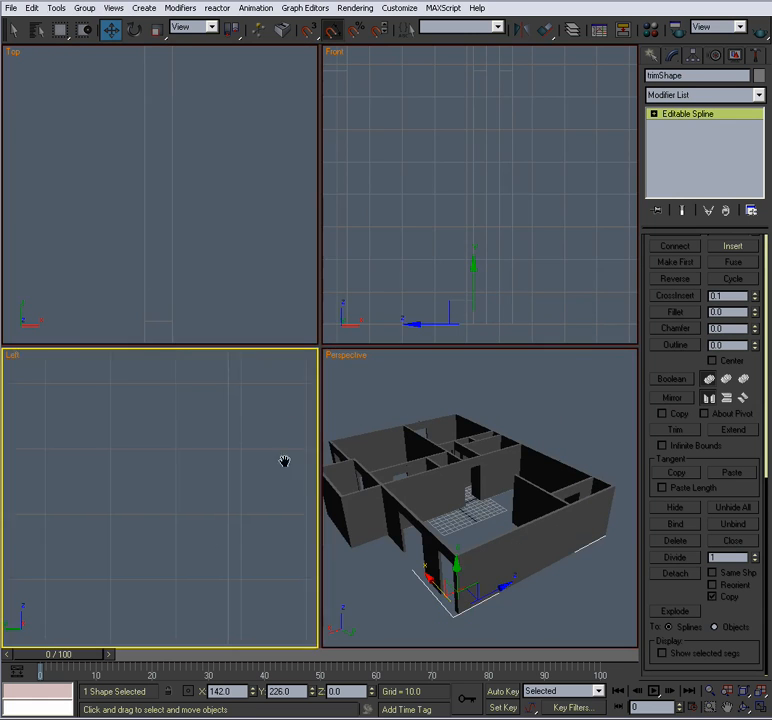
scroll(199, 456, "down", 4)
middle_click_drag(220, 460, 60, 440)
key("alt+w")
middle_click_drag(231, 467, 129, 481)
scroll(288, 397, "up", 5)
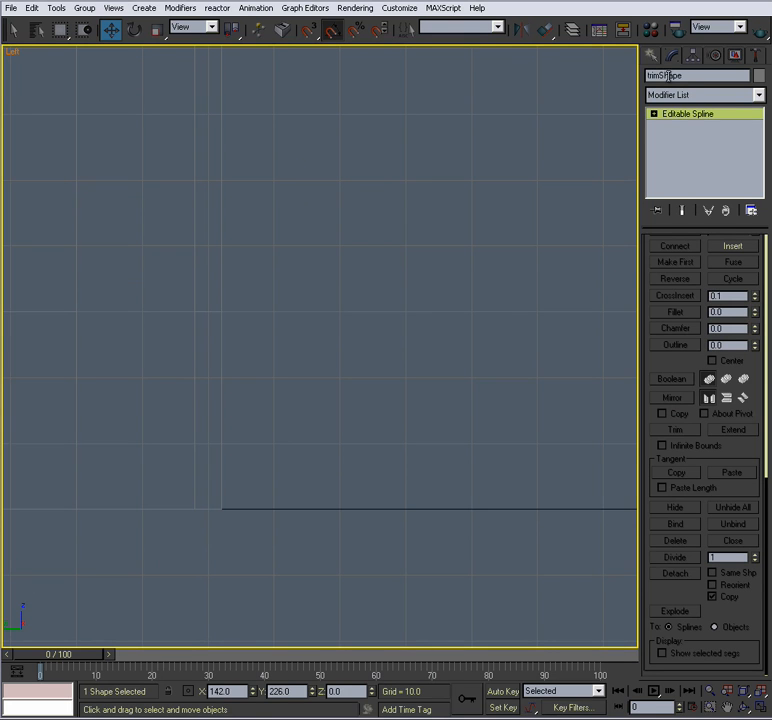
left_click_drag(661, 76, 700, 77)
type("Pat")
middle_click_drag(290, 452, 278, 400)
left_click(655, 56)
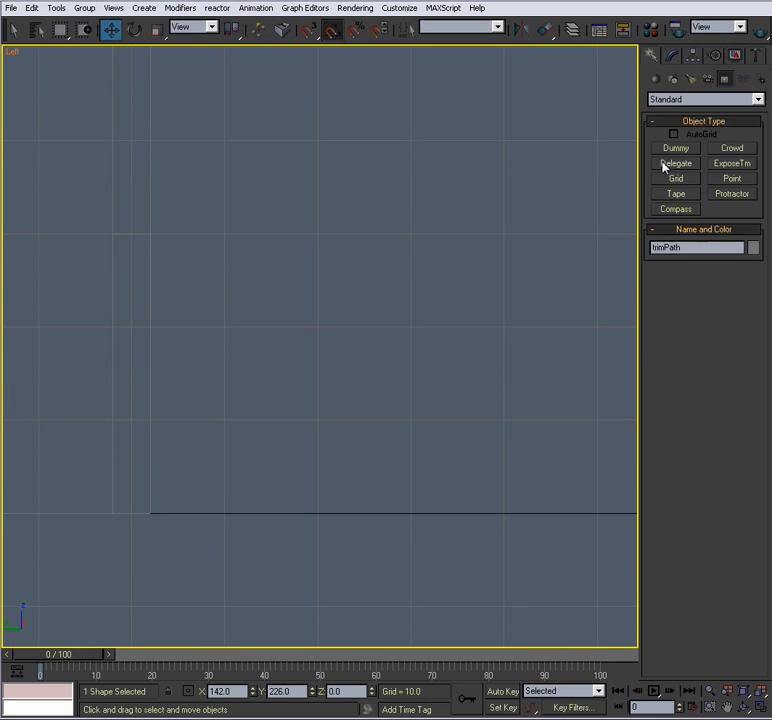
left_click(672, 57)
left_click(651, 57)
left_click(672, 79)
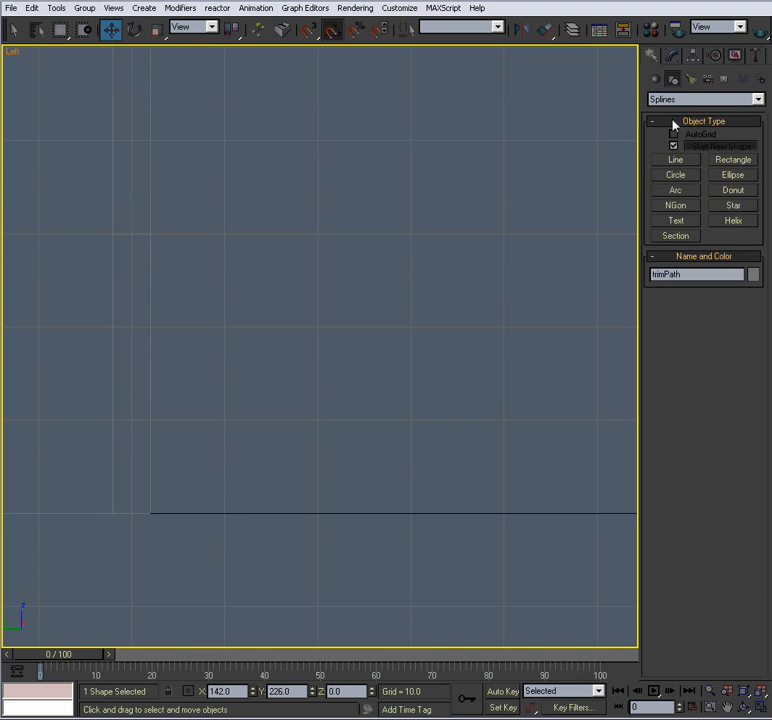
left_click(676, 160)
middle_click_drag(417, 361, 396, 345)
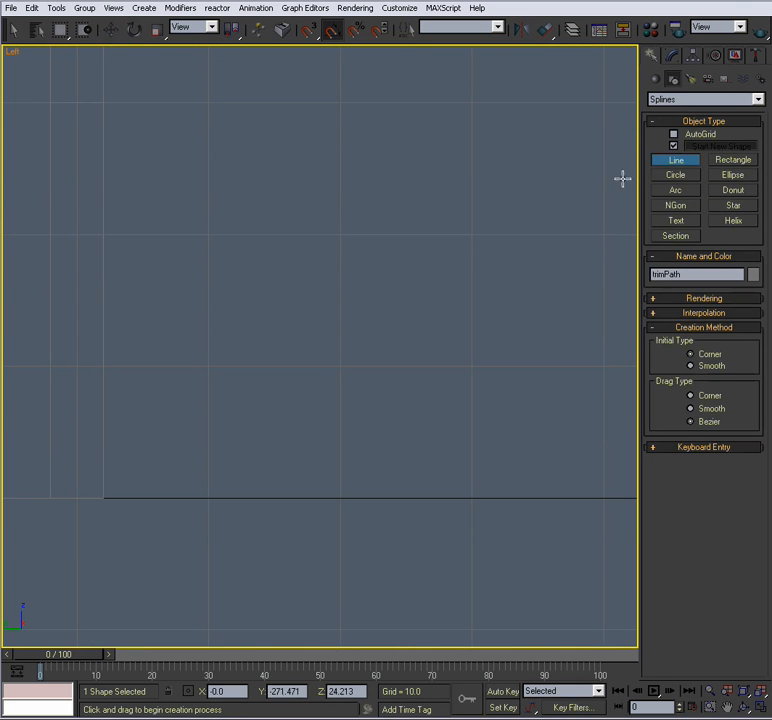
Create a horizontal Tape helper about 0.39 units long at floor level in the Left view.
left_click(724, 79)
left_click(684, 197)
scroll(440, 318, "up", 3)
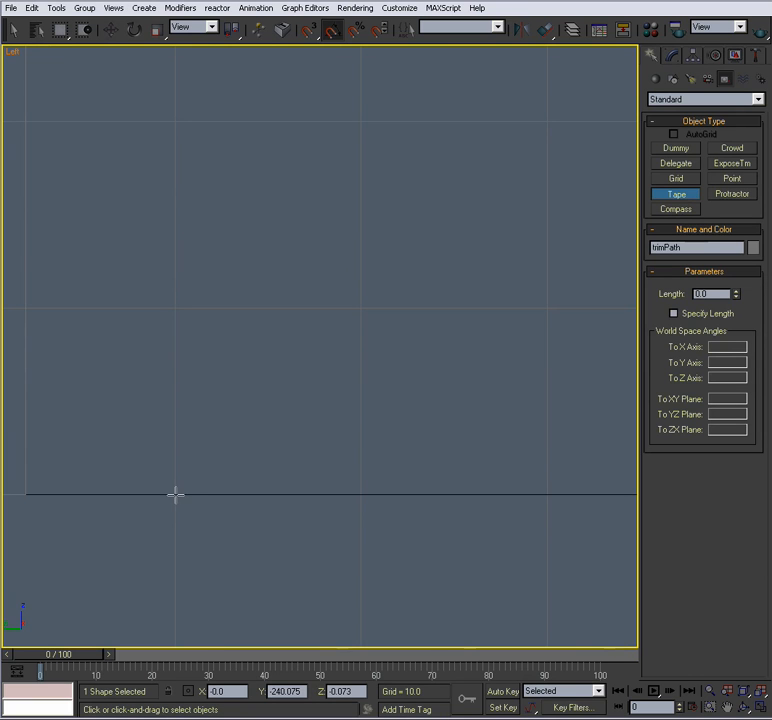
left_click_drag(175, 493, 183, 495)
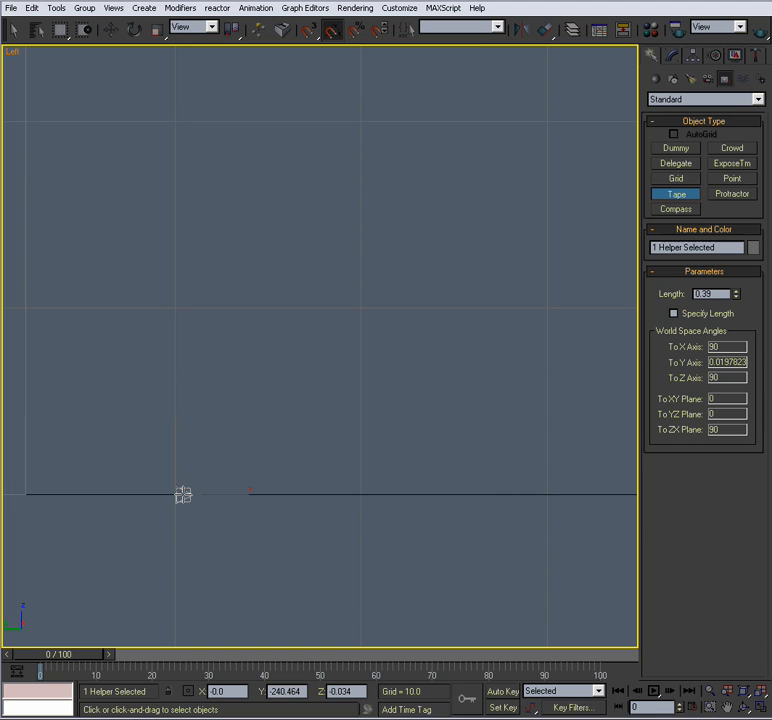
Create a vertical Tape helper about 3.58 units long rising from the start of the horizontal tape, and deselect it.
left_click_drag(183, 495, 175, 429)
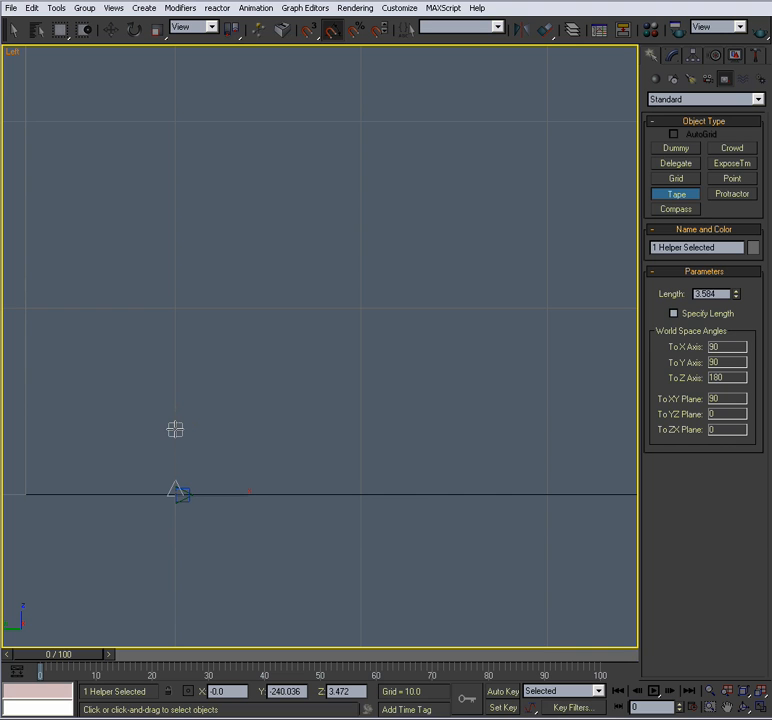
left_click_drag(175, 429, 174, 429)
key("w")
middle_click_drag(229, 453, 281, 386)
scroll(311, 365, "up", 5)
key("z")
scroll(299, 393, "up", 4)
scroll(299, 393, "down", 4)
middle_click_drag(329, 386, 293, 391)
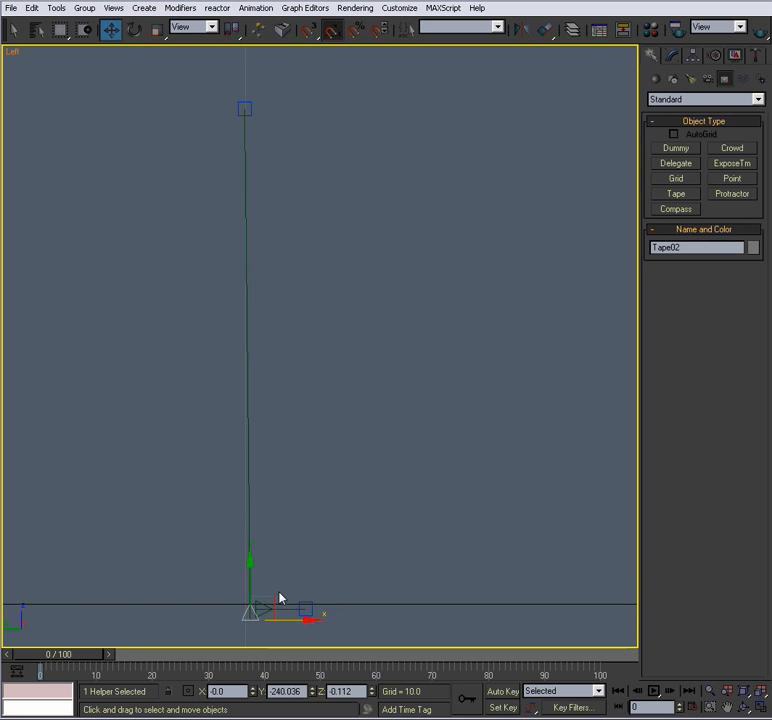
left_click(262, 107)
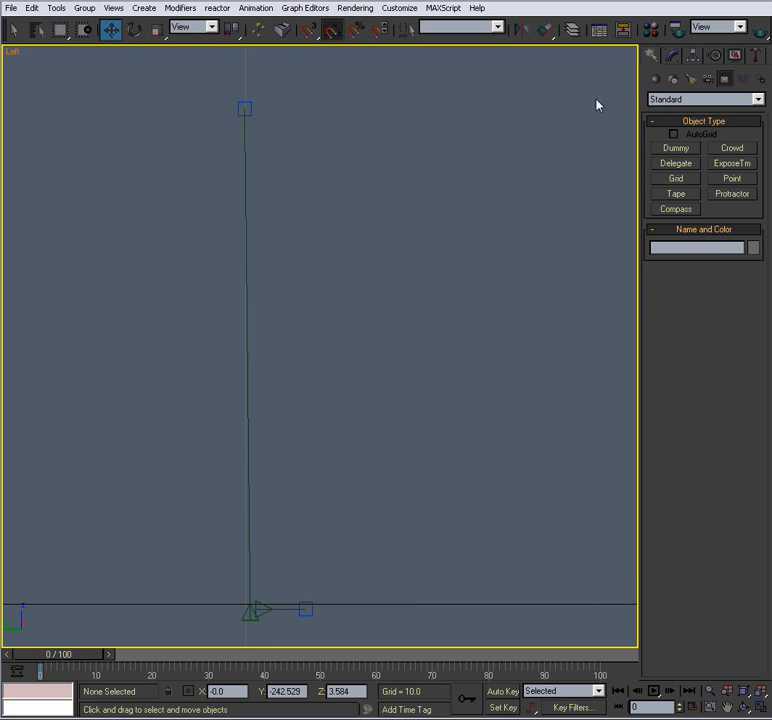
Try to draw the trim profile with the Line tool, following the vertical tape and bulging outward near its upper end.
left_click(672, 79)
left_click(676, 160)
middle_click_drag(332, 238, 337, 227)
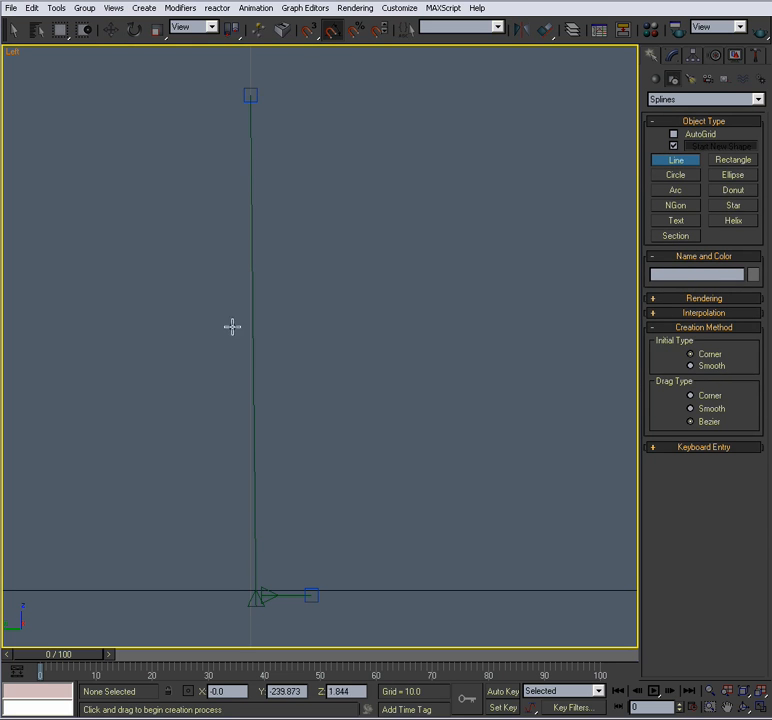
left_click(251, 590)
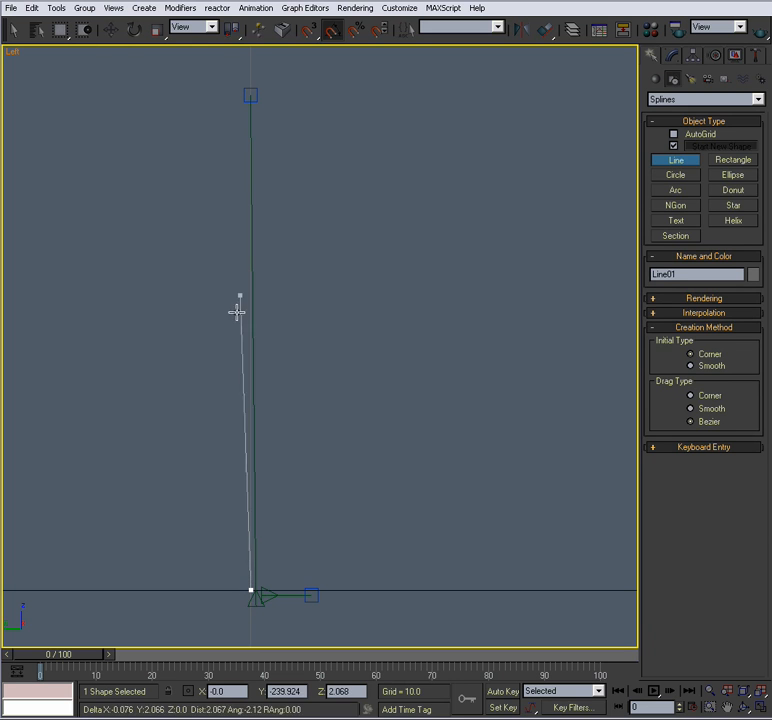
left_click(250, 96)
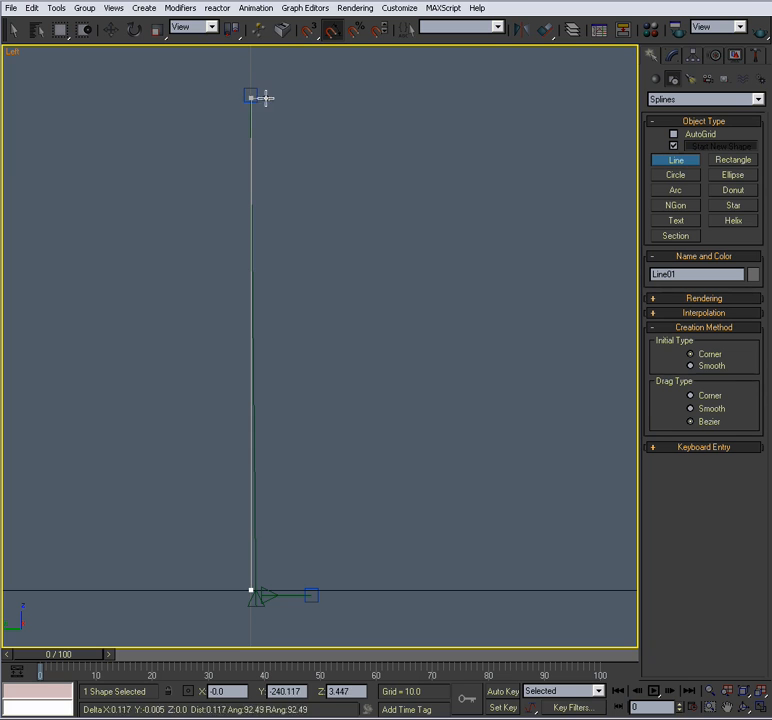
left_click(301, 154)
left_click(273, 218)
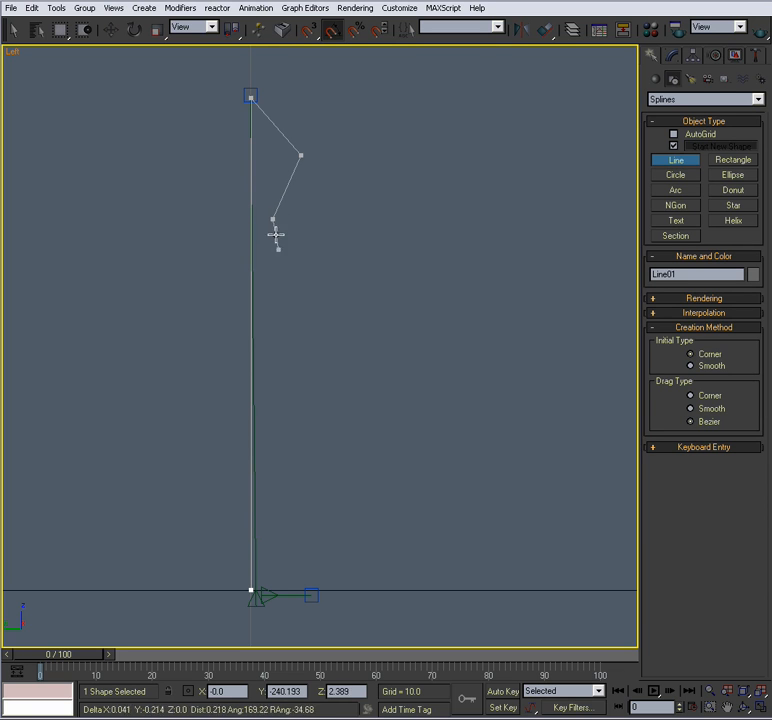
right_click(306, 590)
key("Delete")
right_click(307, 505)
Shift the horizontal tape and its target together slightly toward the wall to meet the foot of the vertical tape.
middle_click_drag(315, 576, 348, 389)
left_click(289, 463)
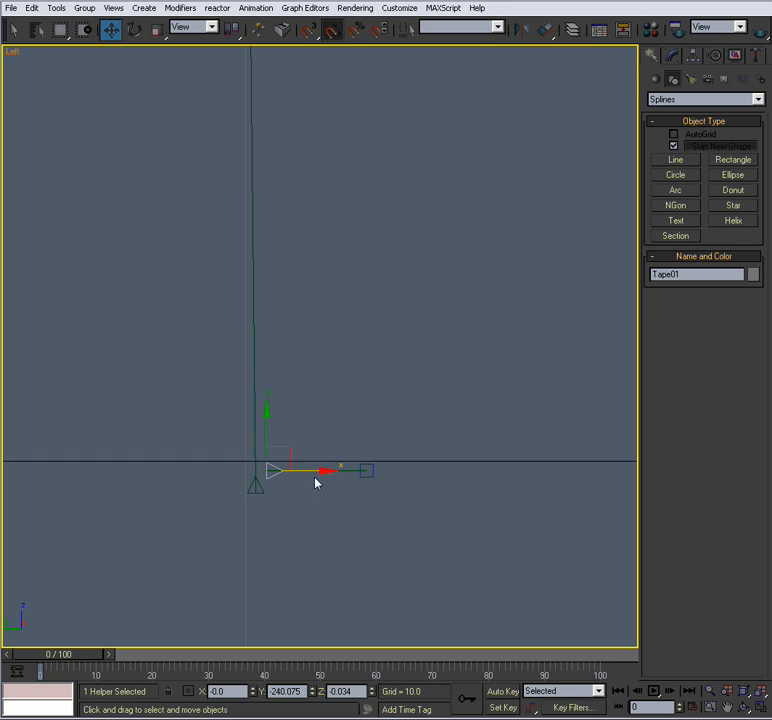
left_click(299, 464)
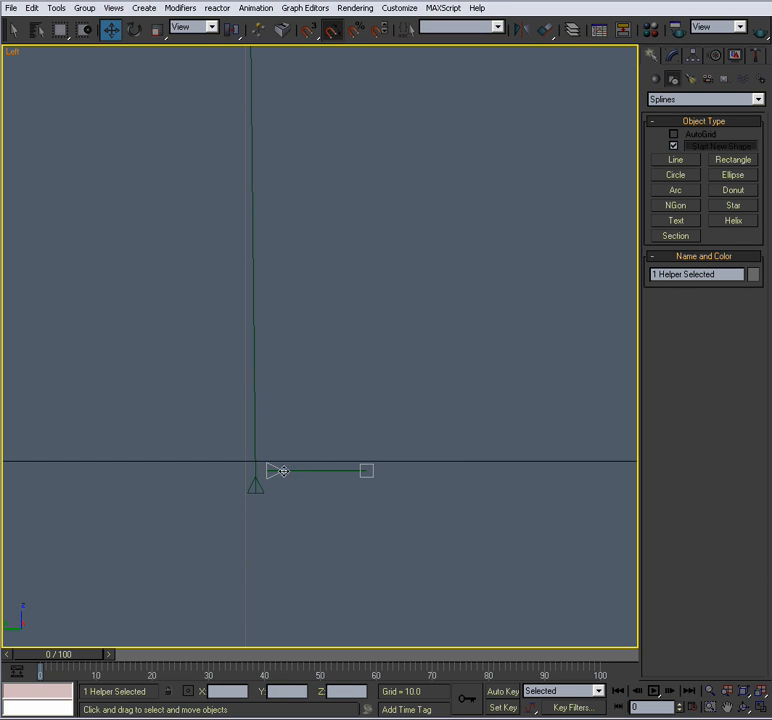
left_click_drag(281, 473, 262, 484)
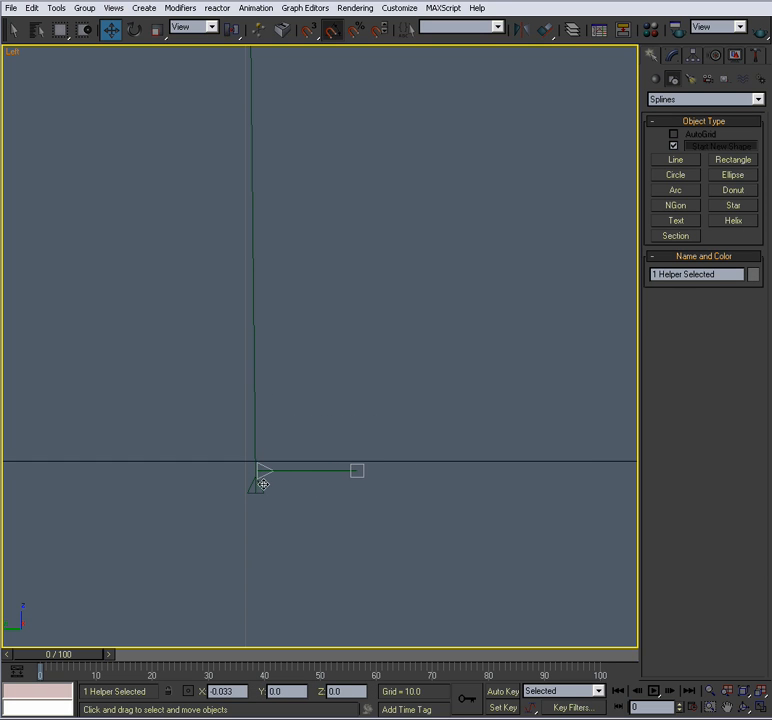
left_click(332, 385)
Draw a closed Line profile along the vertical tape, with a protruding upper point, a tapering outer face and a flat base along the horizontal tape.
middle_click_drag(332, 365, 327, 474)
scroll(327, 474, "down", 2)
middle_click_drag(433, 317, 389, 430)
scroll(400, 427, "down", 2)
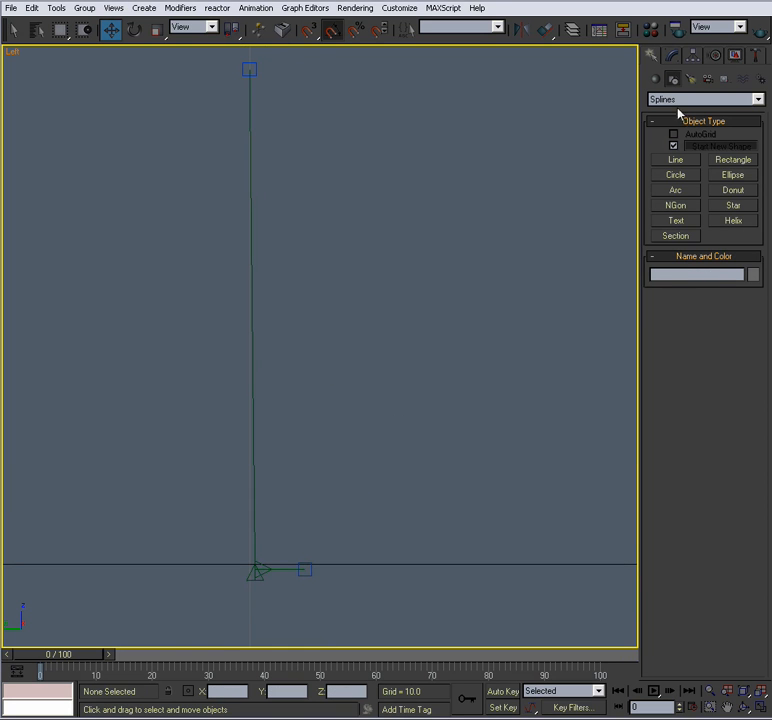
left_click(674, 161)
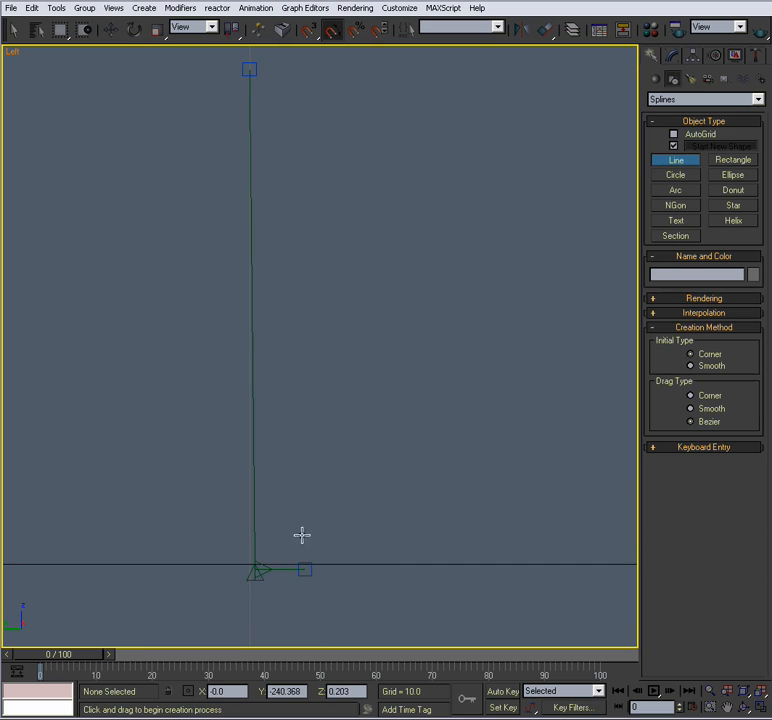
left_click(256, 570)
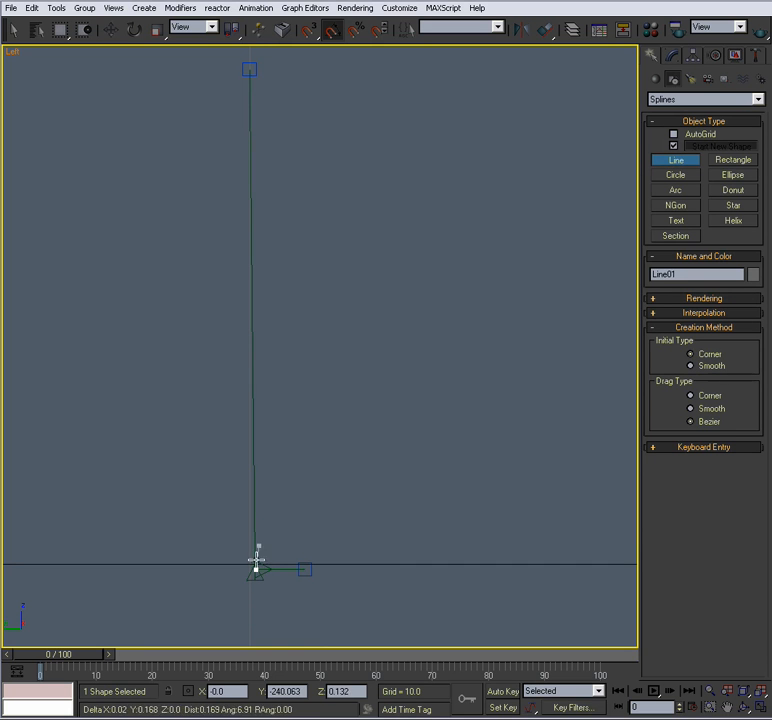
left_click(255, 70)
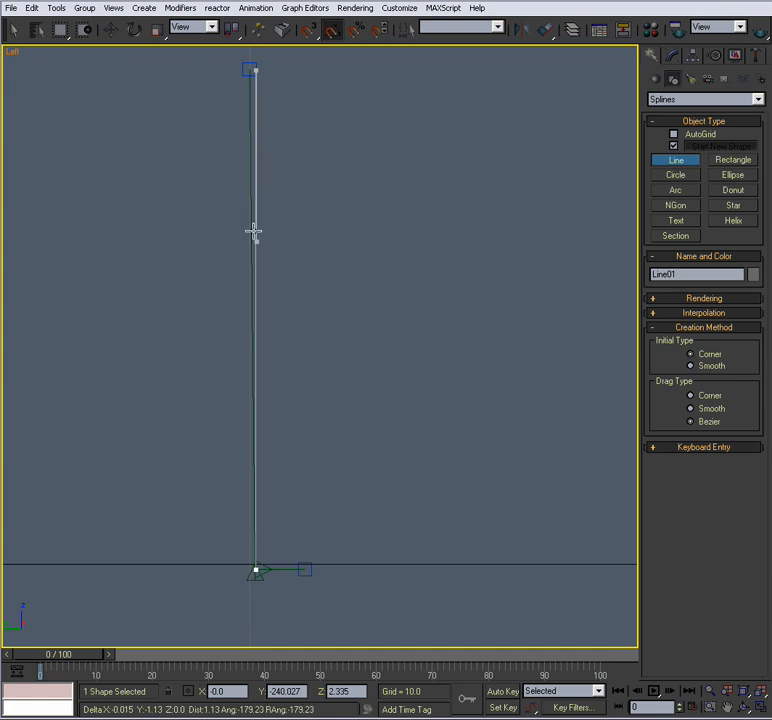
left_click(295, 129)
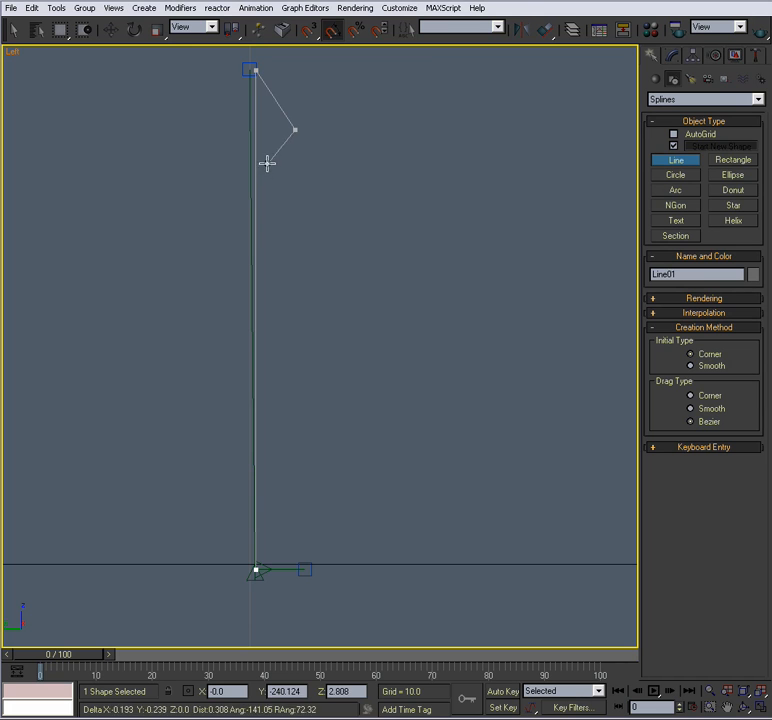
left_click(271, 168)
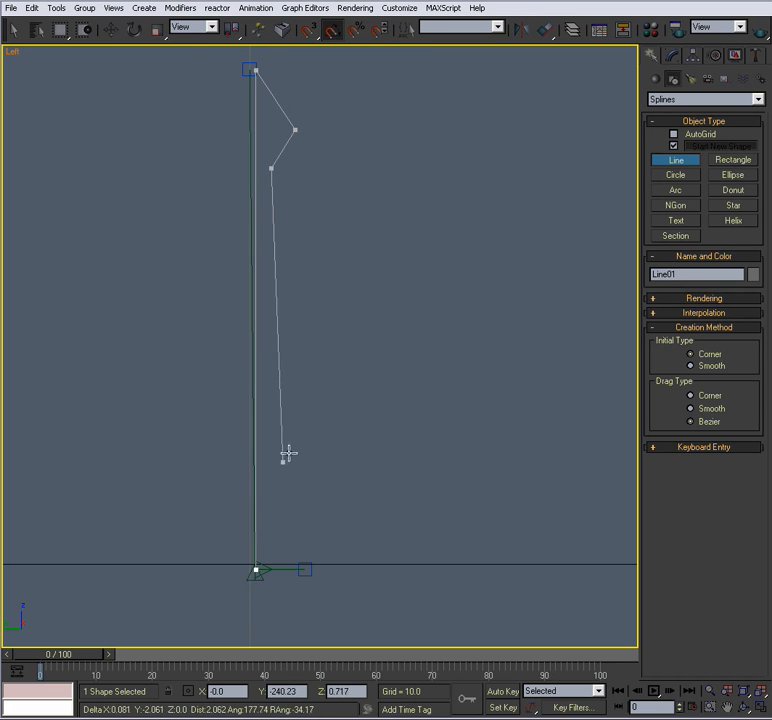
left_click(297, 570)
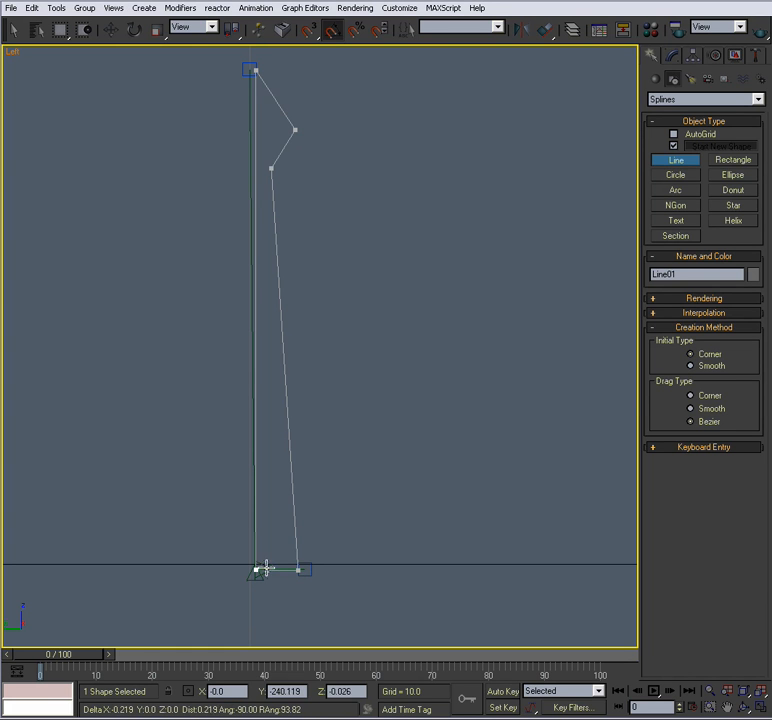
left_click(256, 571)
left_click(578, 379)
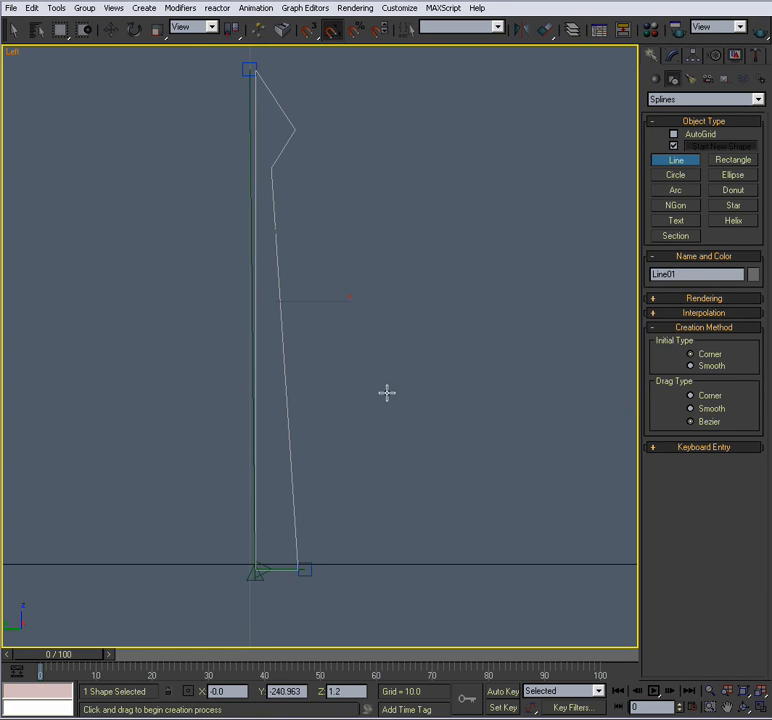
key("w")
Try to convert the profile to an Editable Spline, and move its protruding upper vertex slightly up and toward the wall in vertex mode.
middle_click_drag(367, 401, 398, 198)
scroll(368, 457, "up", 3)
middle_click_drag(367, 441, 345, 512)
scroll(357, 380, "up", 3)
middle_click_drag(311, 130, 277, 481)
middle_click_drag(300, 298, 341, 547)
scroll(262, 320, "down", 2)
middle_click_drag(262, 322, 282, 422)
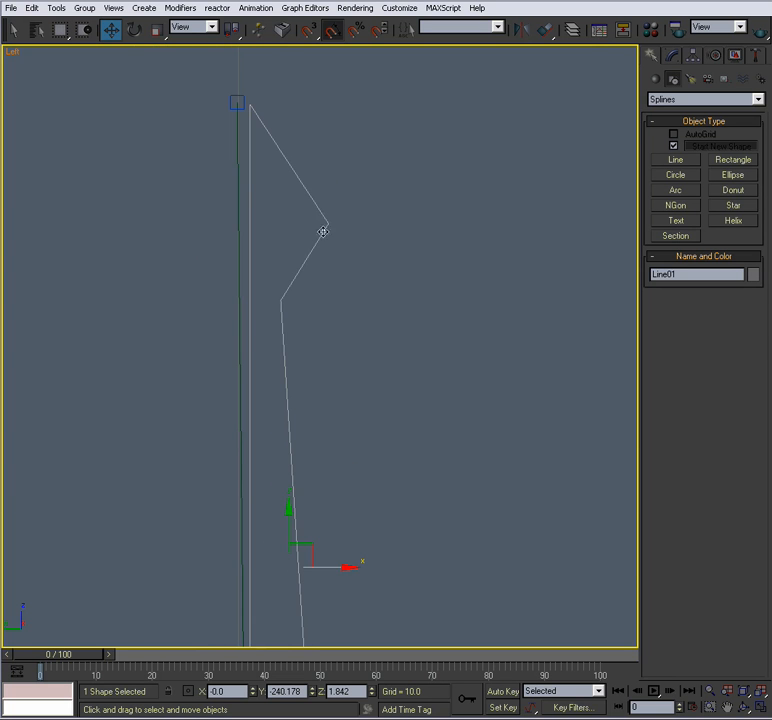
right_click(325, 224)
mouse_move(400, 333)
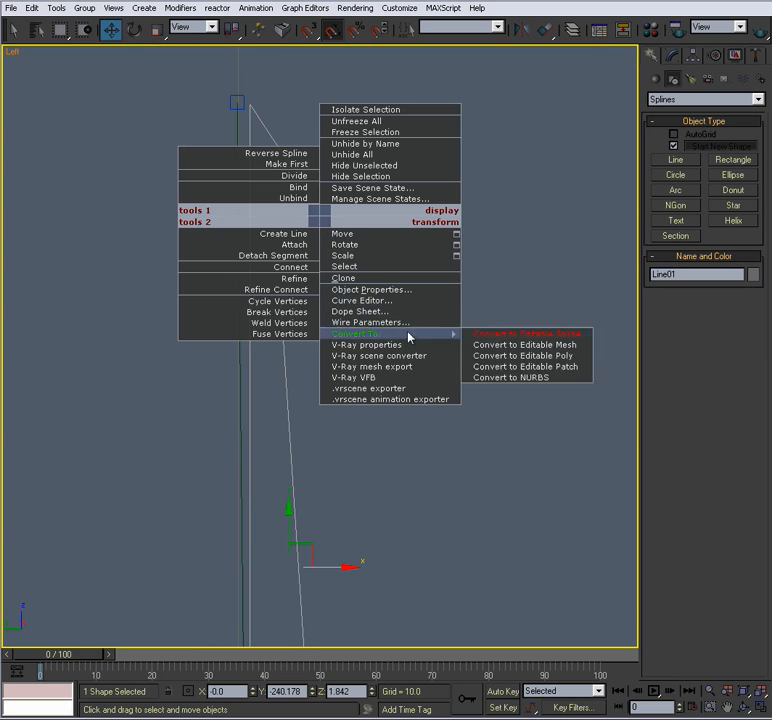
left_click(492, 335)
key("1")
left_click_drag(379, 172, 329, 170)
Fillet the profile's protruding upper vertex into a rounded curve reaching its neighbouring vertices.
left_click_drag(651, 376, 657, 134)
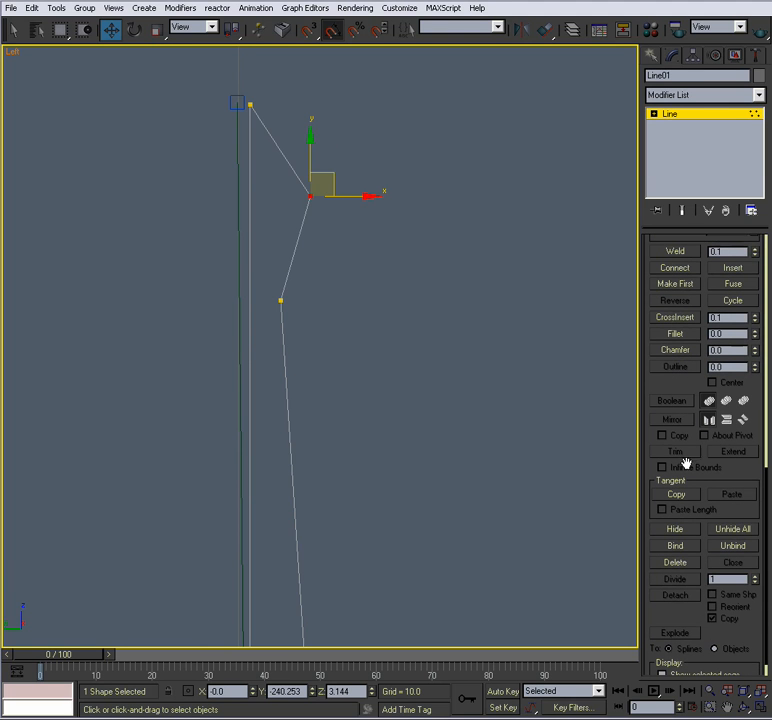
left_click(670, 334)
left_click_drag(316, 197, 283, 71)
Weld the overlapping vertices at both ends of the filleted curve with a 0.1 threshold, and leave vertex editing.
left_click_drag(226, 142, 226, 140)
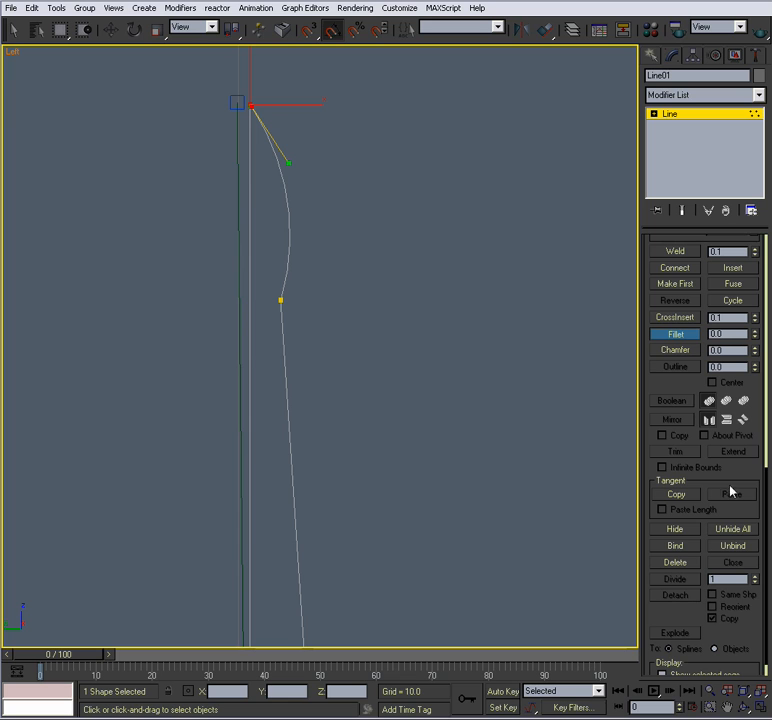
left_click(666, 253)
left_click_drag(312, 286, 282, 322)
left_click(654, 253)
scroll(394, 346, "down", 4)
middle_click_drag(340, 424, 323, 321)
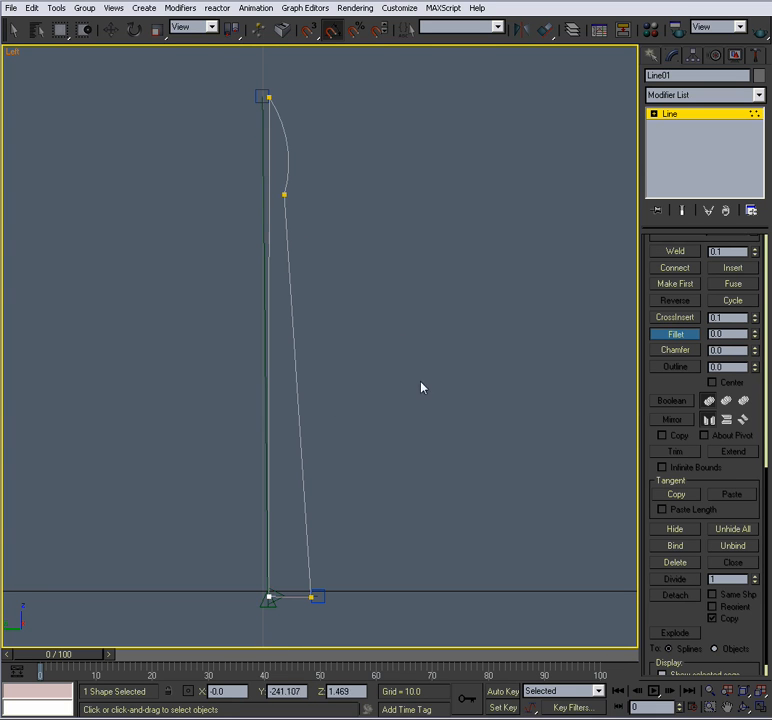
left_click(676, 118)
left_click(436, 268)
Delete the vertical and horizontal Tape helpers beside the profile.
middle_click_drag(430, 266, 440, 303)
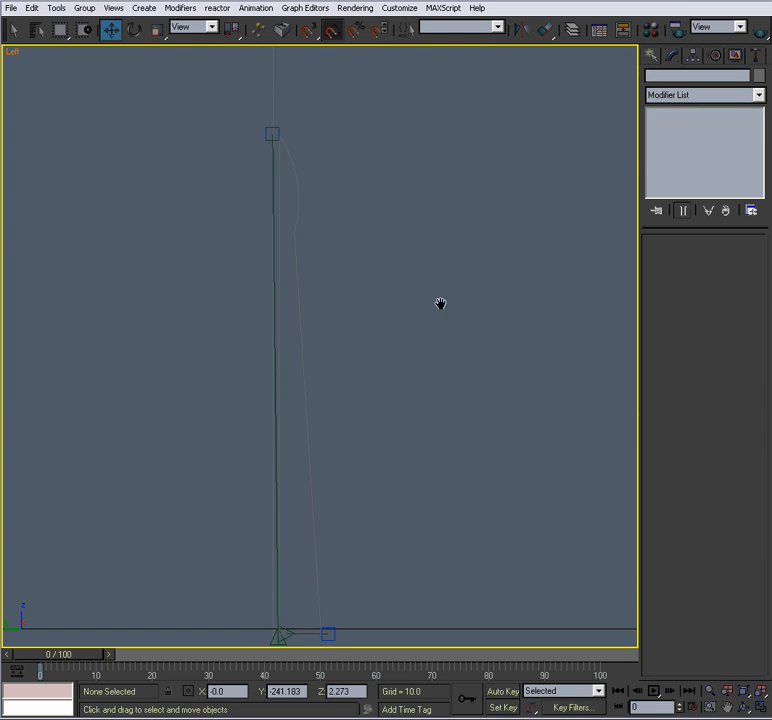
left_click(274, 130)
key("Delete")
middle_click_drag(368, 456, 357, 316)
scroll(350, 318, "up", 3)
middle_click_drag(340, 500, 377, 437)
left_click(324, 438)
key("Delete")
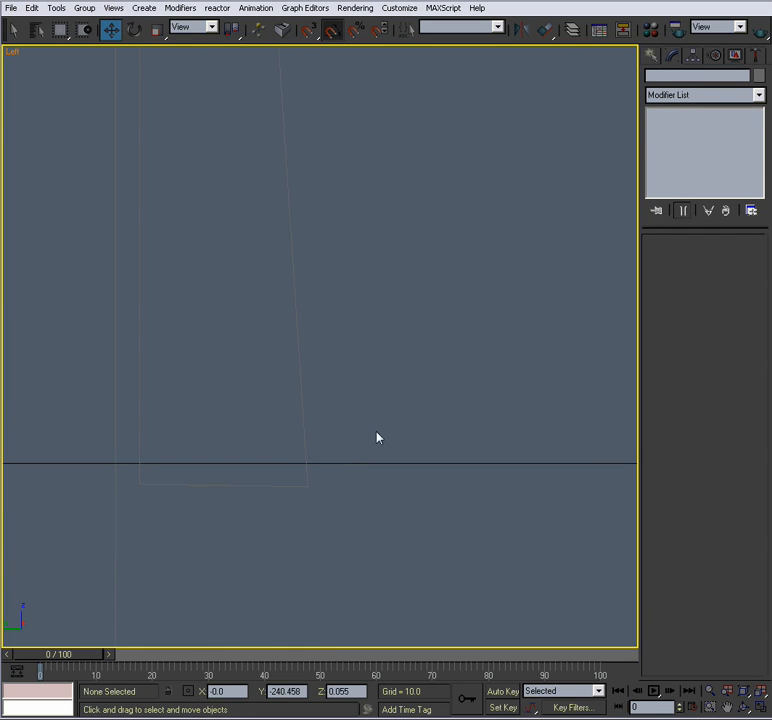
Raise the profile's outer bottom vertex slightly to level the base edge, and leave vertex editing.
left_click(304, 468)
key("1")
left_click(307, 485)
left_click_drag(308, 428, 308, 426)
left_click(401, 360)
middle_click_drag(400, 335, 457, 481)
scroll(457, 481, "down", 5)
middle_click_drag(455, 380, 439, 503)
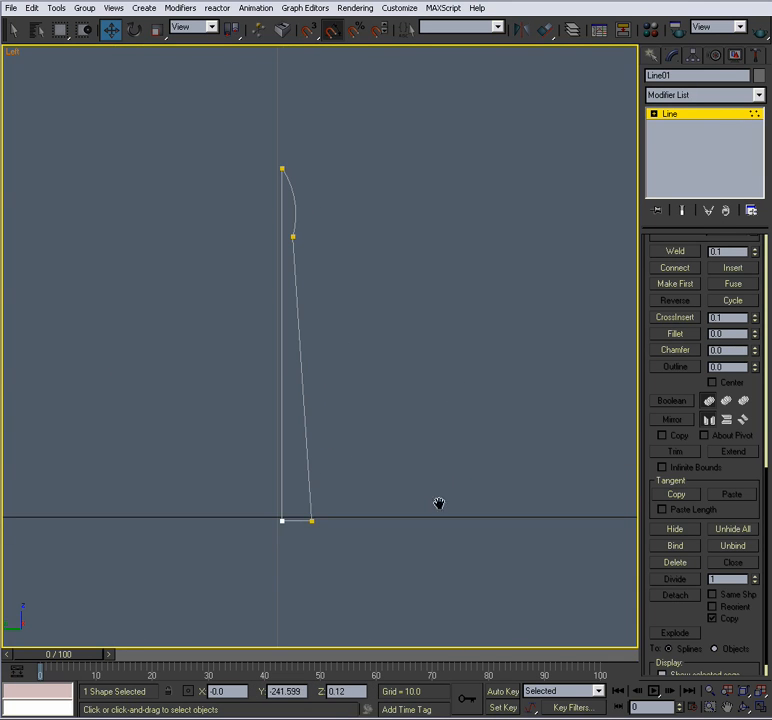
left_click(669, 116)
Rename the profile line as trimShape and deselect it.
left_click(690, 75)
type("trimShape")
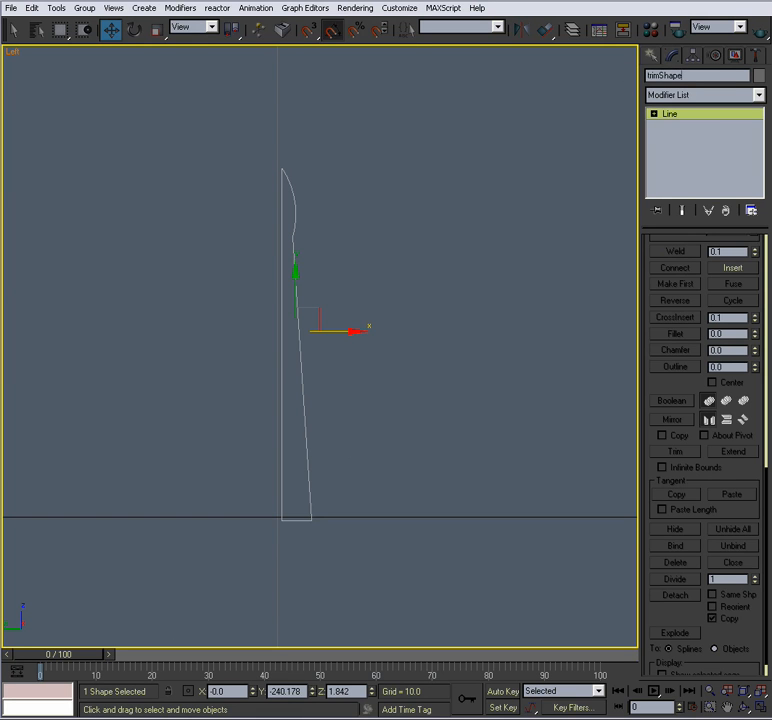
left_click(429, 422)
middle_click_drag(409, 427, 416, 412)
scroll(418, 411, "down", 2)
key("alt+w")
left_click(443, 458)
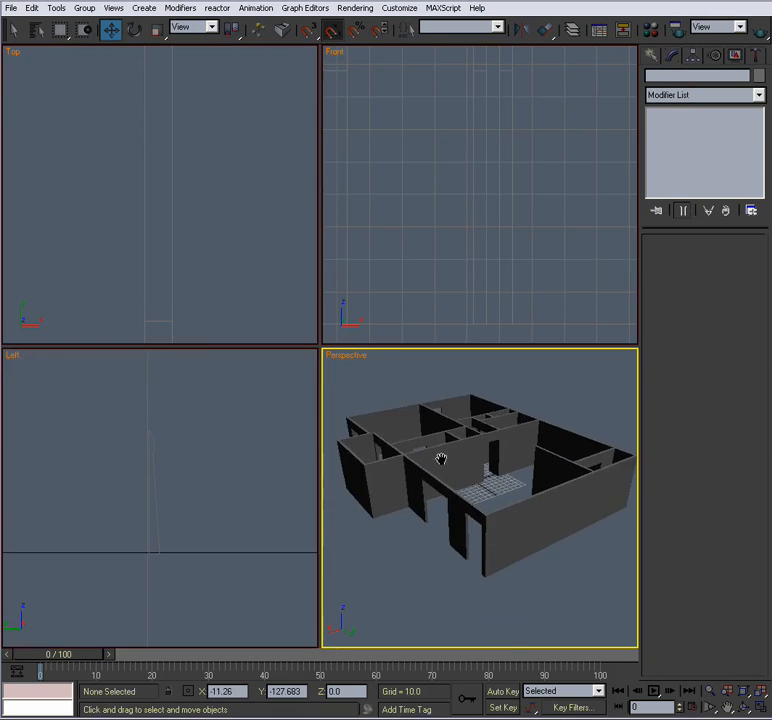
Select the trimPath spline in a maximized Perspective view and apply a Sweep modifier to it.
key("alt+w")
scroll(412, 481, "up", 3)
left_click(414, 273)
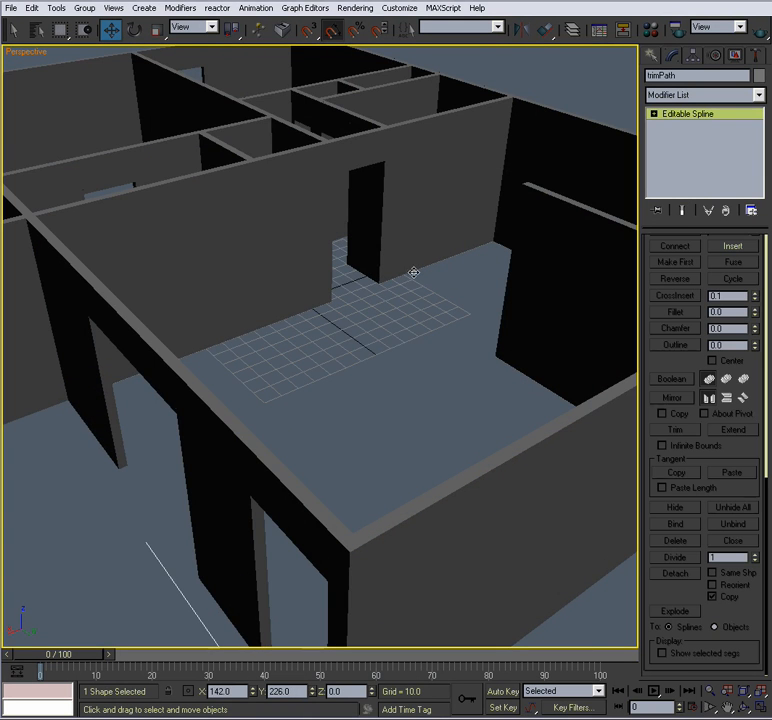
left_click(676, 94)
scroll(672, 135, "down", 10)
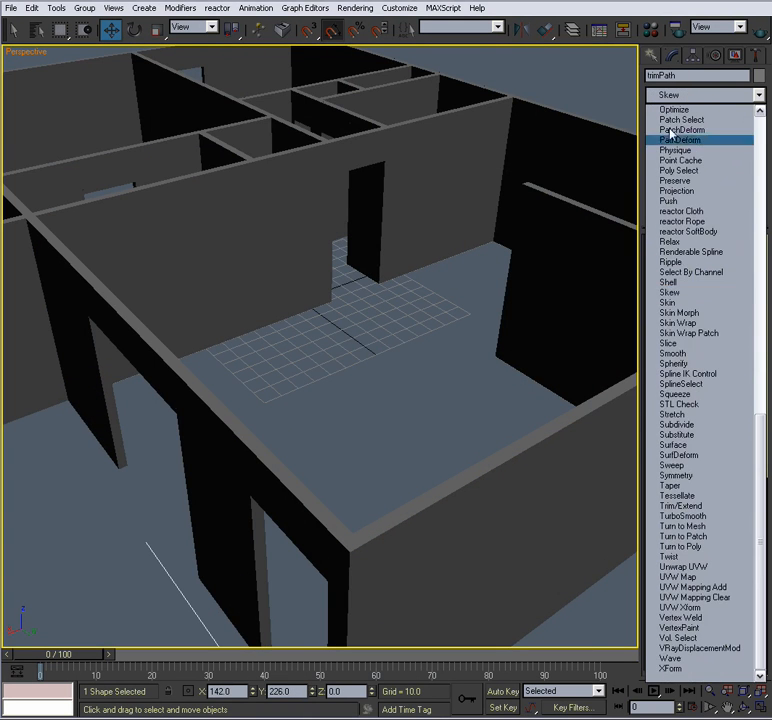
left_click(673, 465)
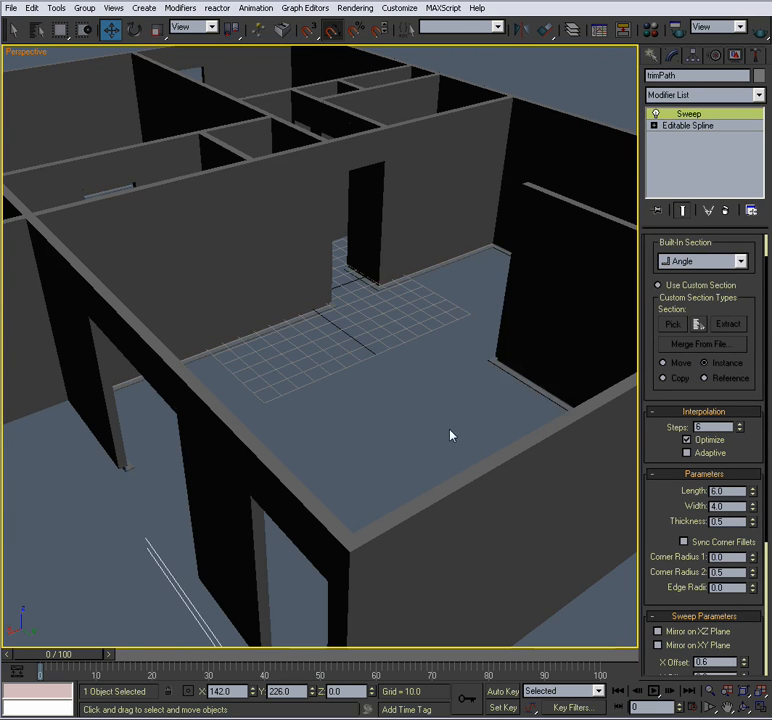
Examine the default Angle section swept along the room walls and around the outside of the house.
scroll(450, 435, "up", 5)
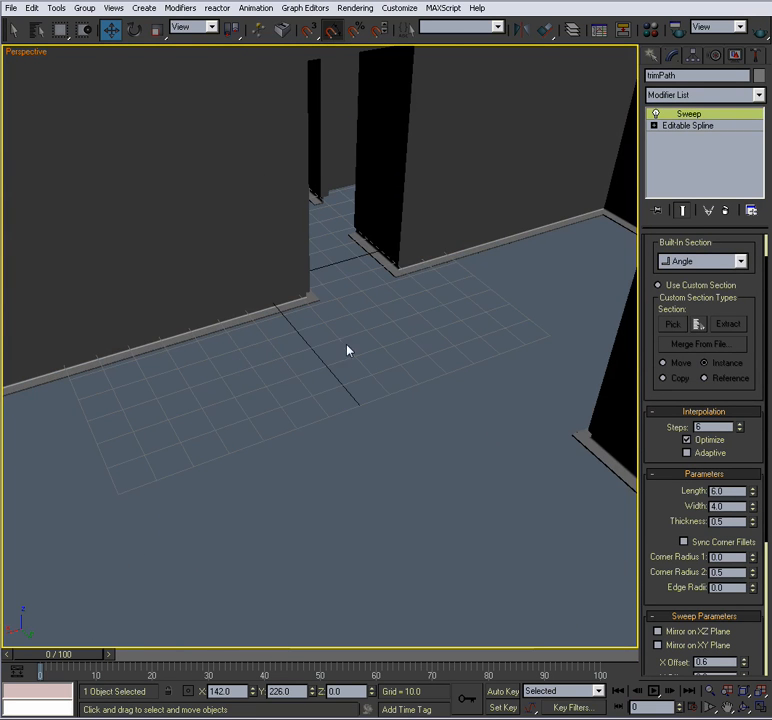
middle_click_drag(347, 345, 388, 336, "alt")
scroll(370, 360, "down", 4)
middle_click_drag(353, 381, 443, 387, "alt")
middle_click_drag(359, 383, 432, 400, "alt")
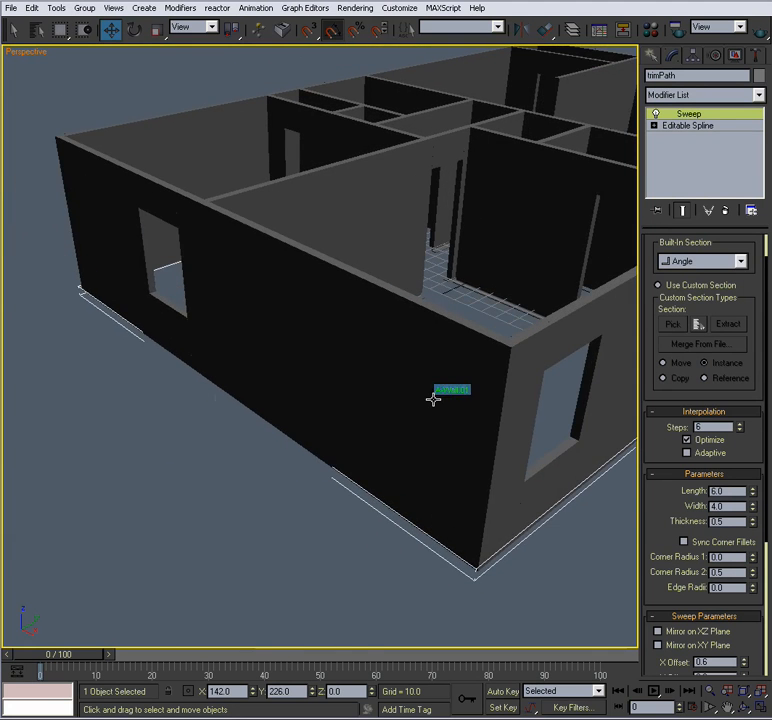
scroll(432, 400, "up", 5)
Try the built-in Cylinder, Quarter Round and Tee sections on the trimPath sweep.
left_click_drag(646, 260, 679, 310)
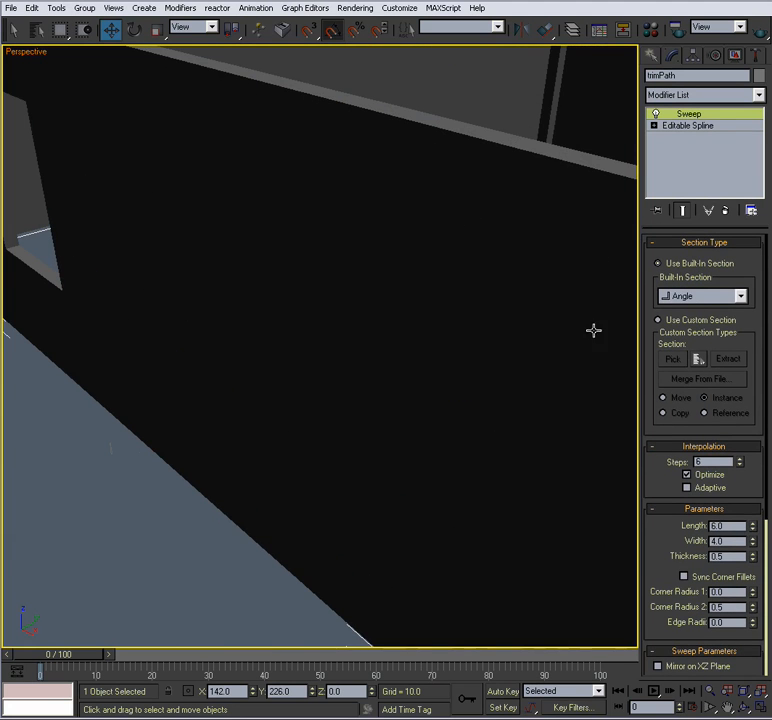
scroll(471, 346, "down", 5)
left_click(725, 297)
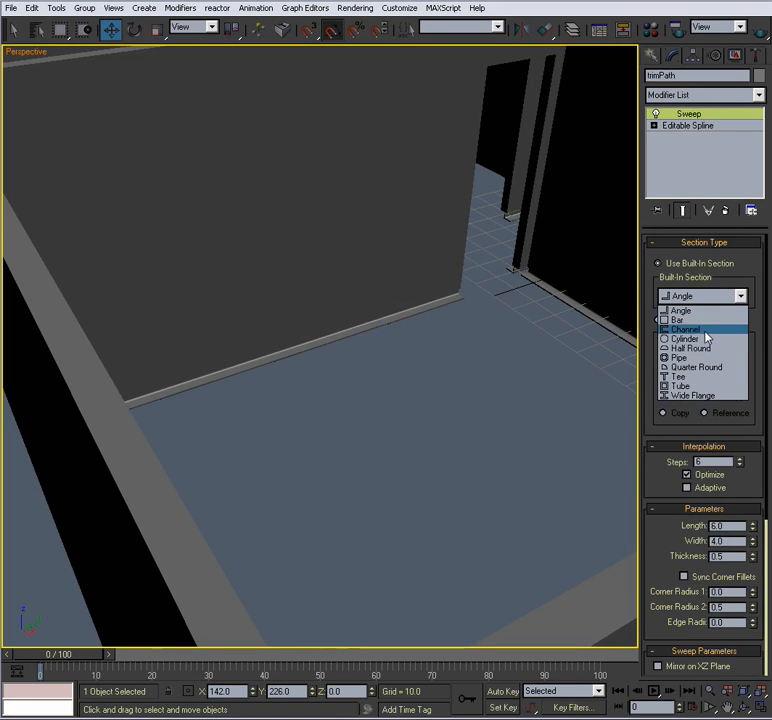
left_click(702, 340)
left_click(741, 297)
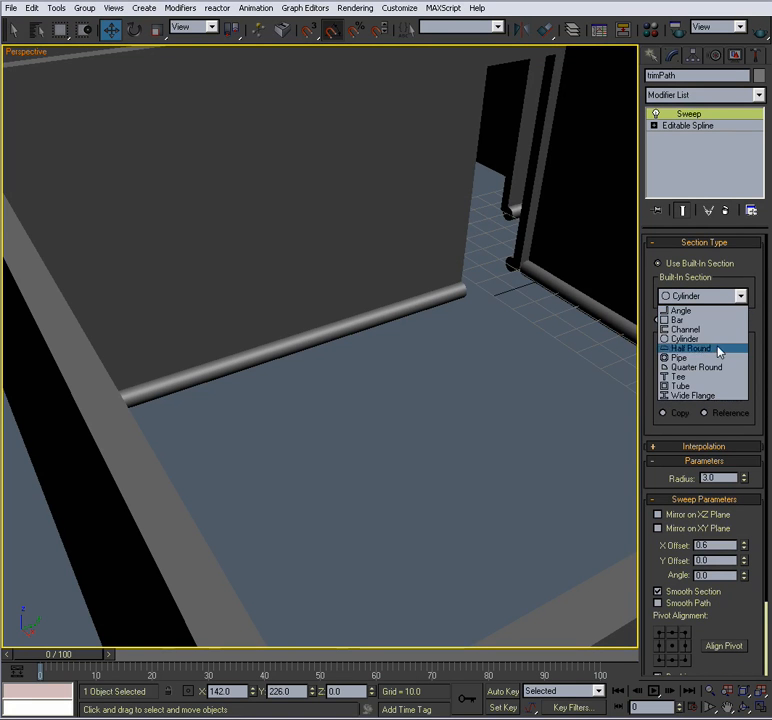
left_click(720, 369)
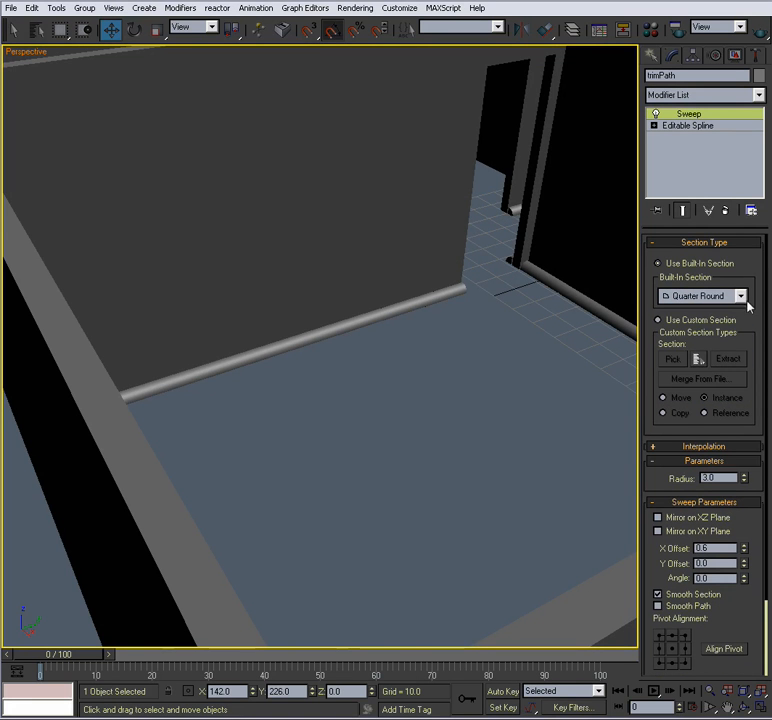
left_click(742, 299)
left_click(709, 379)
Switch the sweep to a custom section and pick the trimShape profile beside the house as its section.
scroll(444, 333, "down", 5)
middle_click_drag(383, 356, 439, 315, "alt")
scroll(410, 336, "up", 6)
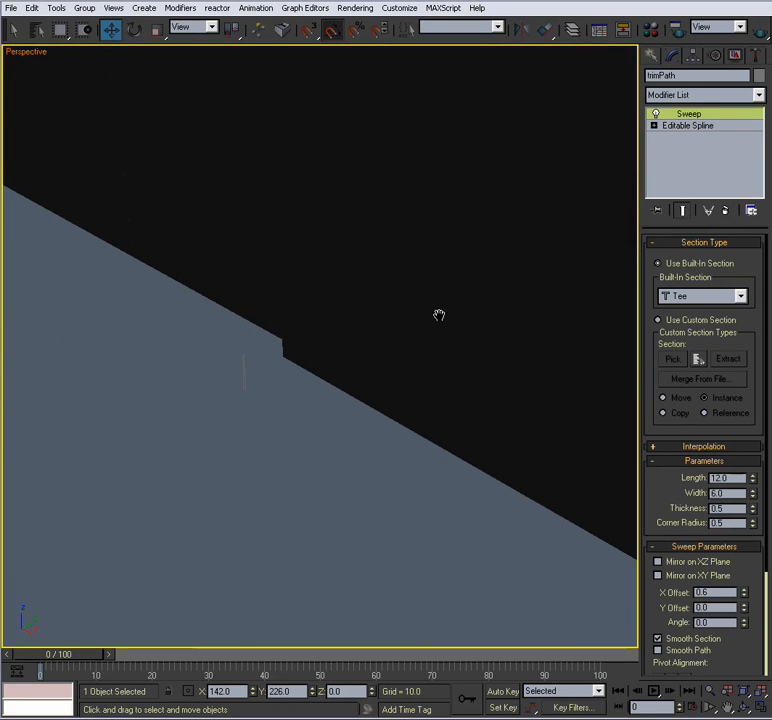
left_click(658, 320)
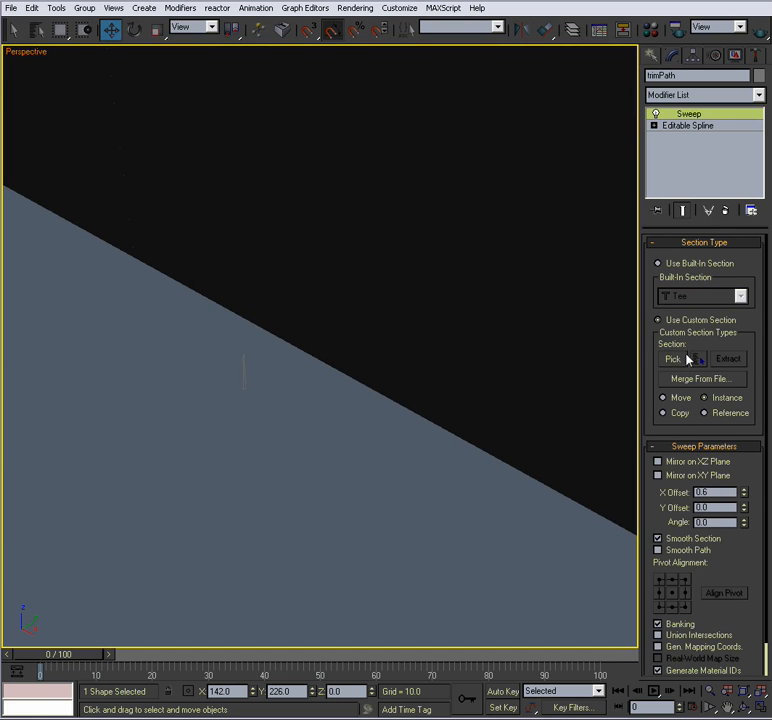
left_click(686, 359)
left_click(244, 368)
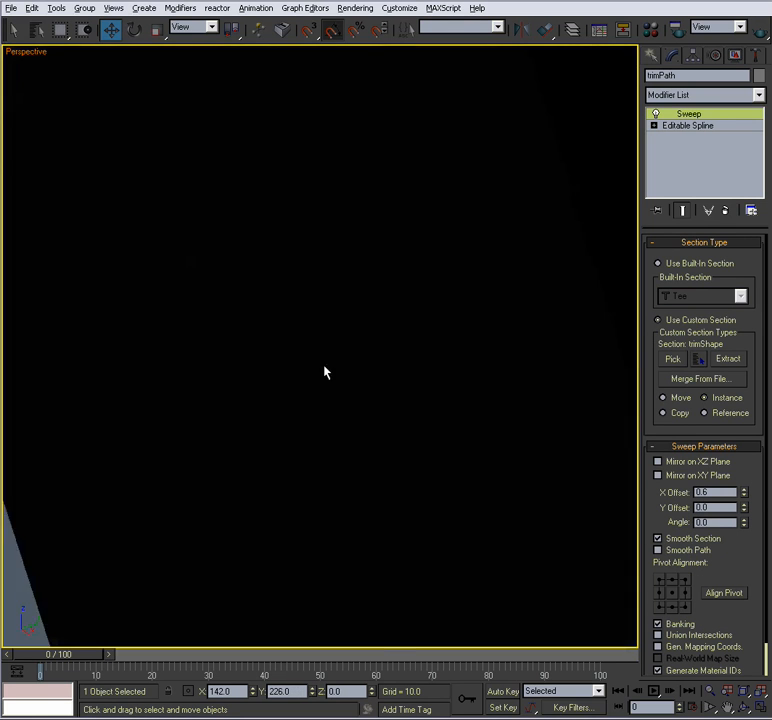
Unhide the Doors layer to see the new trim together with the doors.
scroll(324, 370, "down", 8)
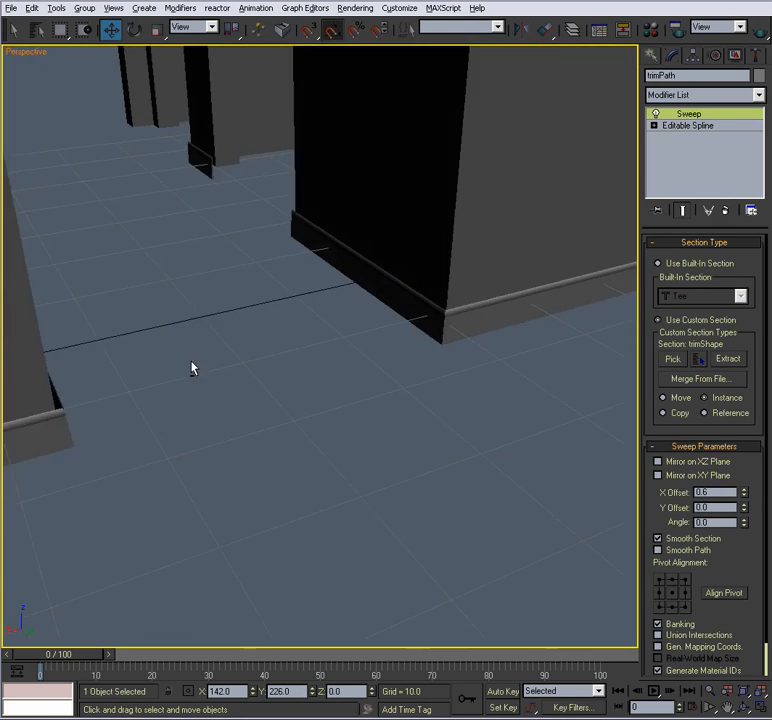
middle_click_drag(191, 362, 192, 379)
left_click(568, 31)
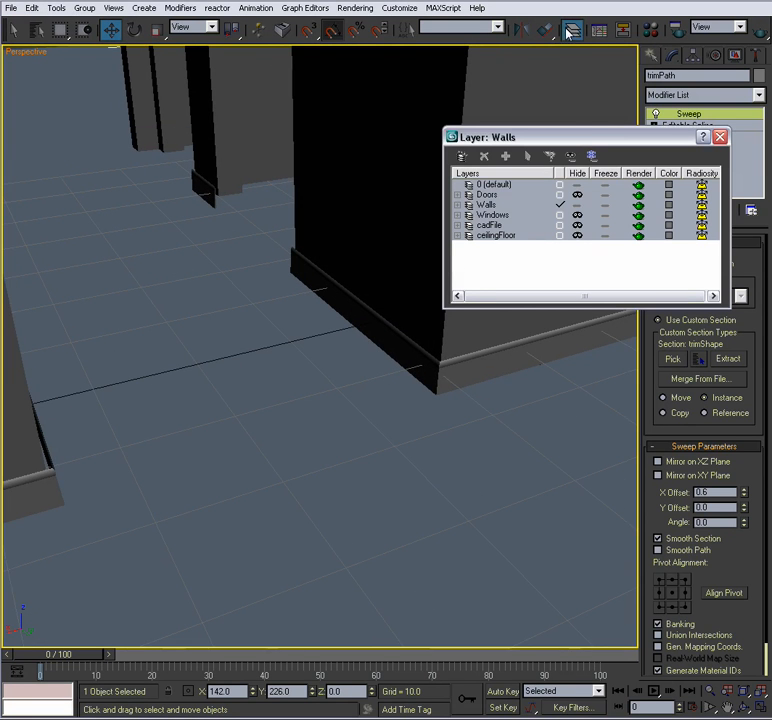
left_click(578, 196)
left_click(721, 138)
Try mirroring the sweep on the XZ plane, and reset its X Offset to 0.0.
middle_click_drag(330, 262, 400, 331, "alt")
scroll(398, 314, "up", 1)
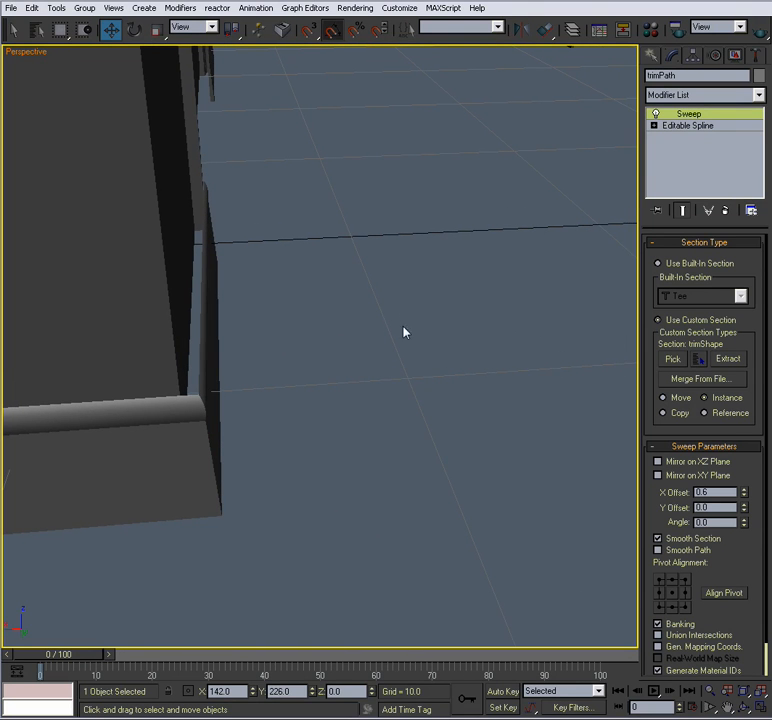
left_click(657, 462)
right_click(744, 495)
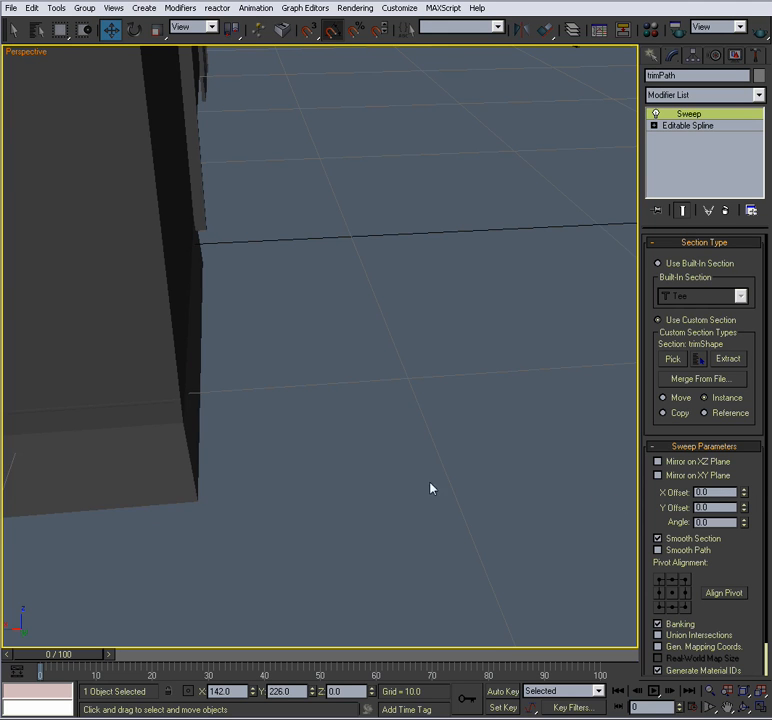
mouse_move(283, 372)
middle_mouse_down("alt")
mouse_move(296, 376)
mouse_move(270, 376)
mouse_move(282, 385)
middle_mouse_up("alt")
Adjust the sweep's X Offset to 0.11 so the trim stands slightly proud of the wall surface.
mouse_move(745, 493)
left_mouse_down()
mouse_move(745, 463)
mouse_move(744, 479)
left_mouse_up()
middle_click_drag(300, 399, 165, 400, "alt")
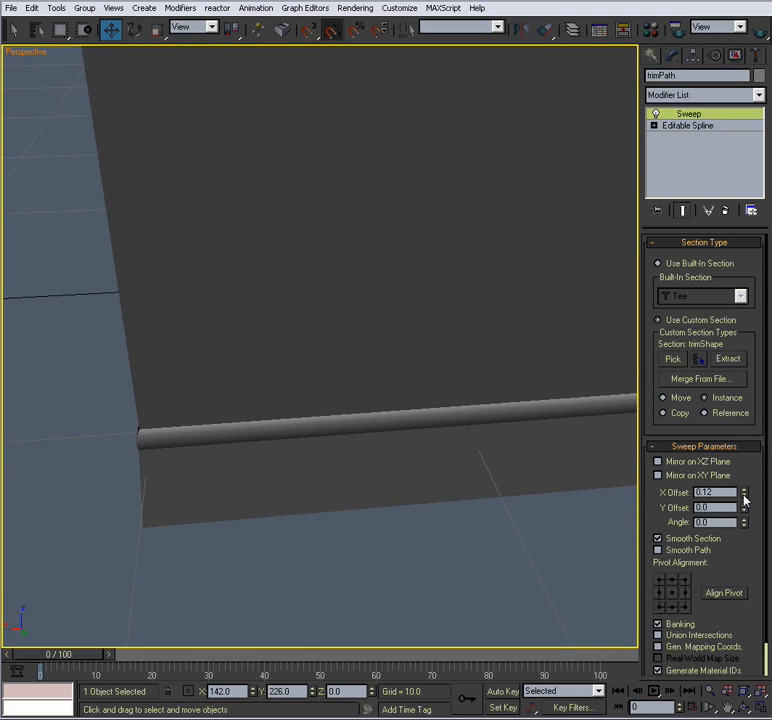
left_click_drag(744, 490, 728, 492)
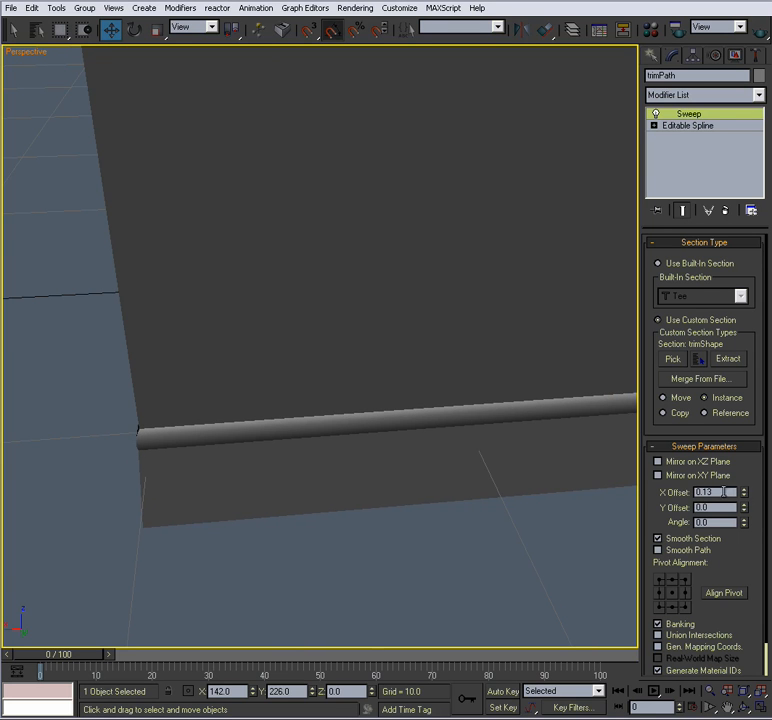
middle_click_drag(494, 440, 416, 399, "alt")
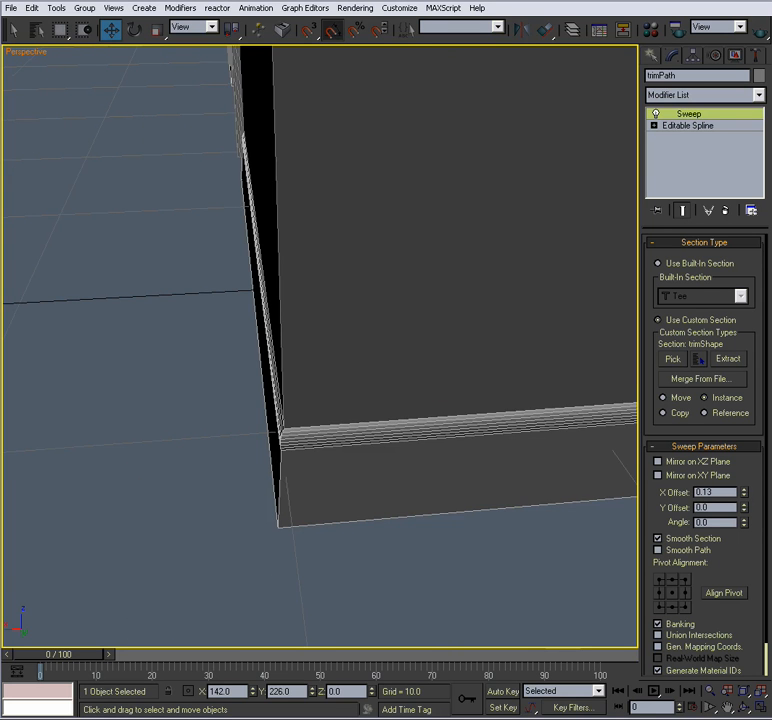
scroll(320, 346, "up", 5)
mouse_move(415, 387)
middle_mouse_down()
mouse_move(415, 376)
mouse_move(420, 380)
middle_mouse_up()
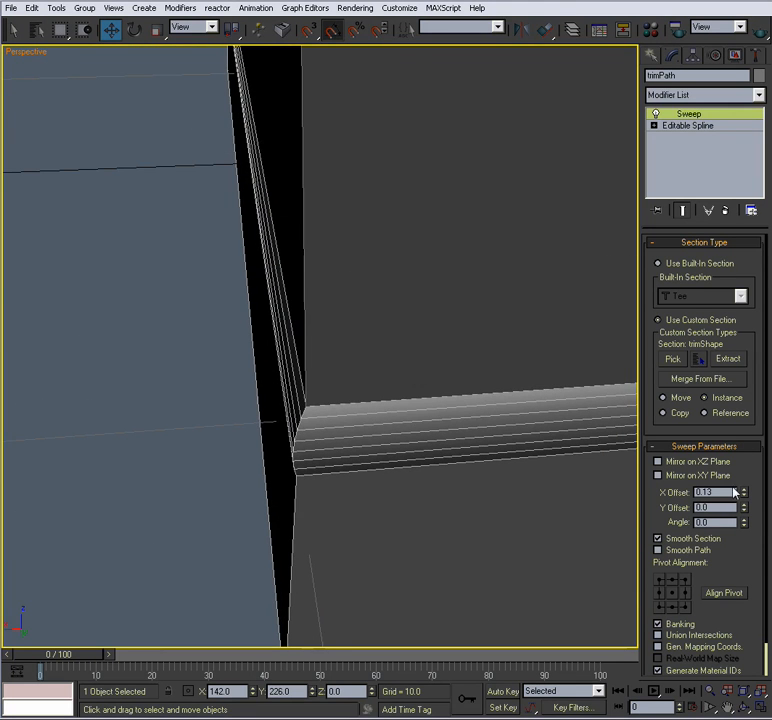
mouse_move(743, 500)
left_mouse_down()
mouse_move(743, 488)
mouse_move(743, 495)
left_mouse_up()
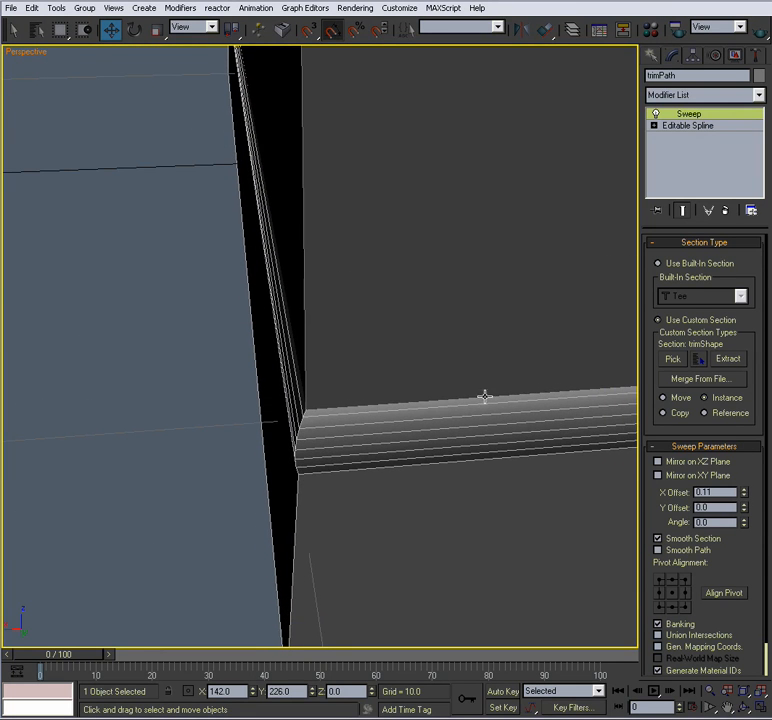
Deselect the trim, turn off the edge display in the view, and examine the trim where it meets the door frames.
scroll(430, 358, "down", 4)
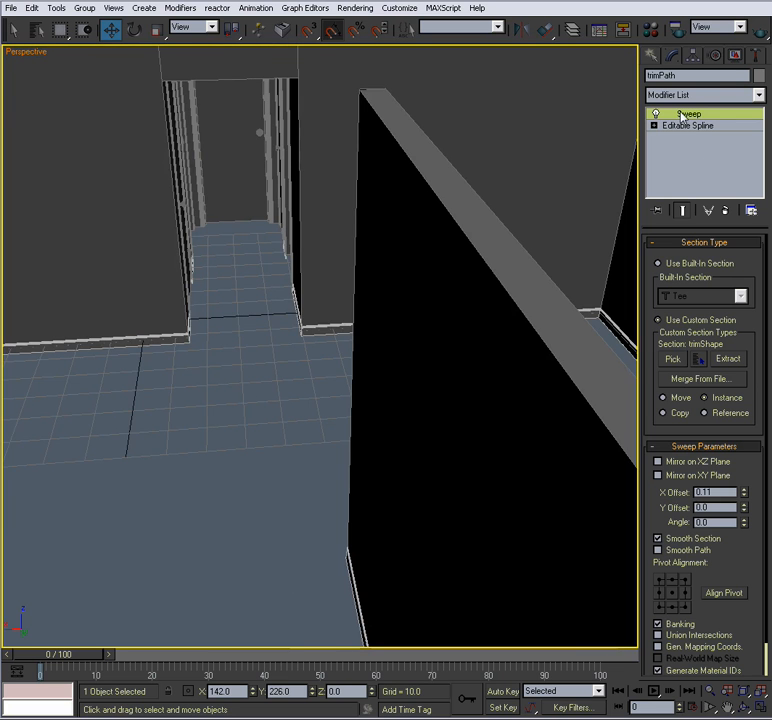
left_click(274, 403)
mouse_move(274, 403)
middle_mouse_down("alt")
mouse_move(241, 455)
mouse_move(298, 426)
mouse_move(260, 469)
mouse_move(273, 424)
middle_mouse_up("alt")
key("F4")
scroll(298, 426, "up", 3)
scroll(260, 469, "up", 2)
scroll(276, 420, "up", 4)
scroll(276, 419, "down", 3)
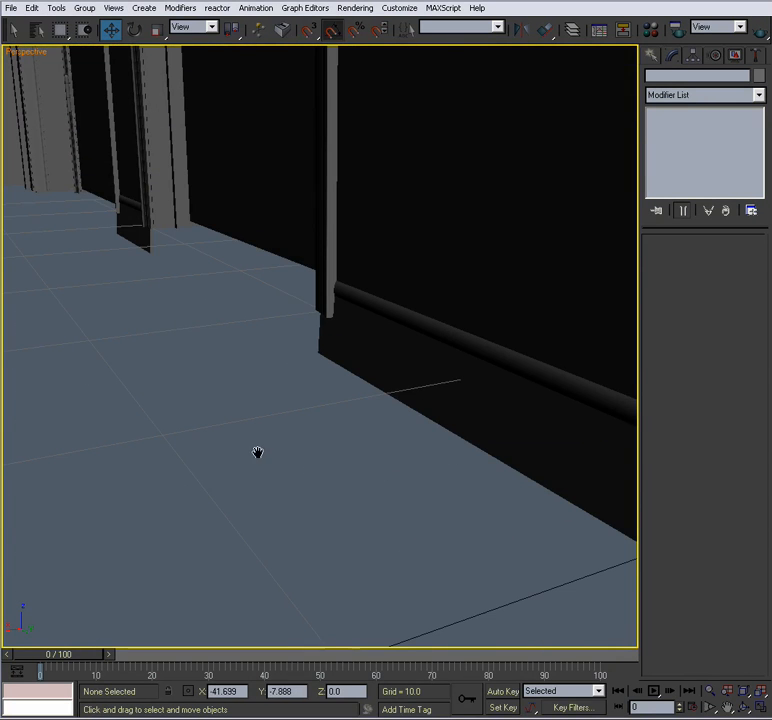
Select the swept trim again and unhide the ceilingFloor layer.
left_click(405, 377)
mouse_move(371, 402)
middle_mouse_down()
mouse_move(333, 386)
mouse_move(369, 397)
middle_mouse_up()
scroll(333, 386, "down", 4)
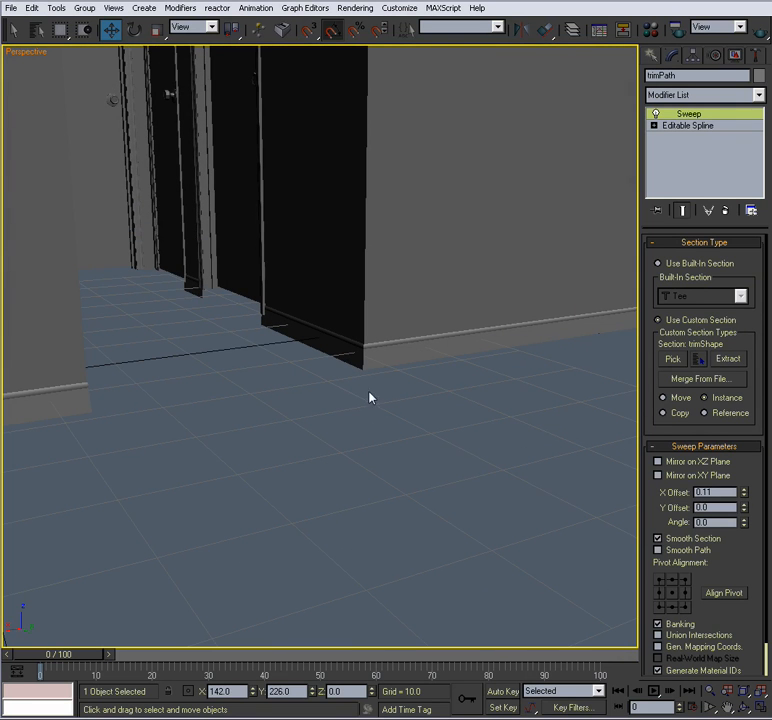
left_click(572, 29)
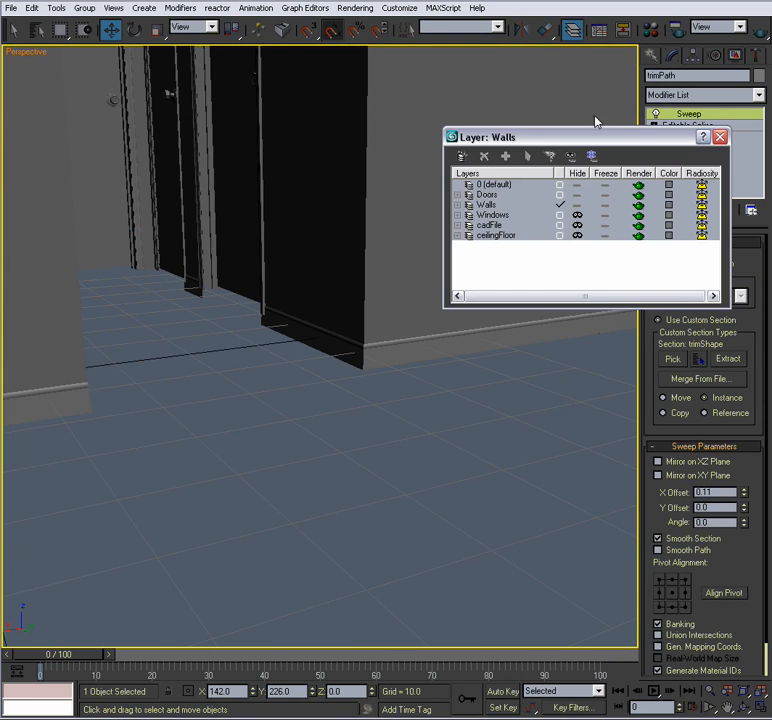
left_click(578, 238)
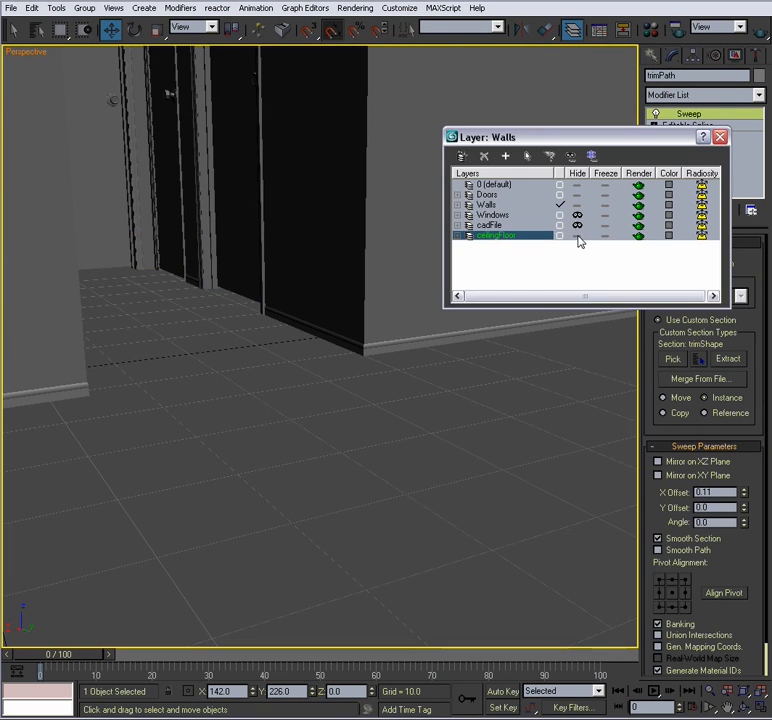
left_click(719, 137)
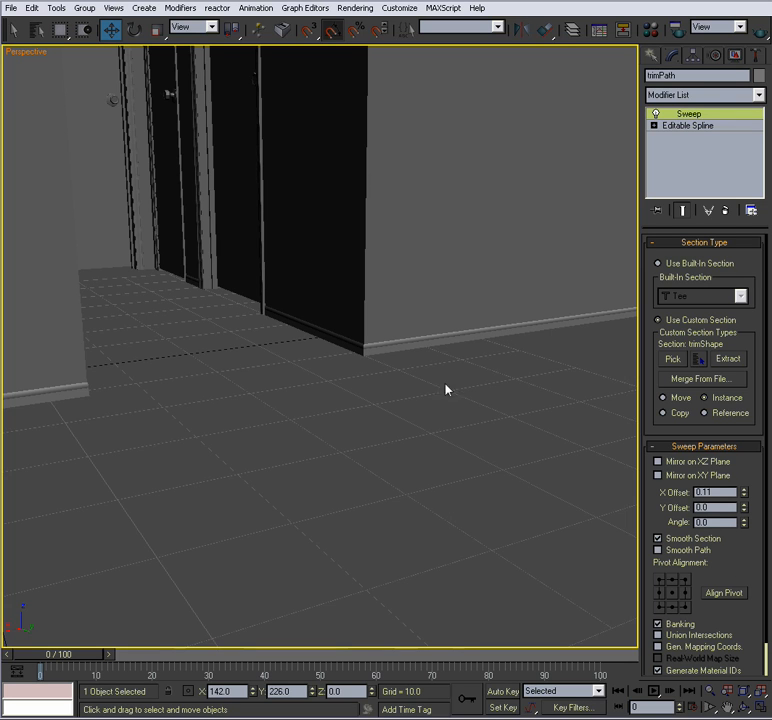
Raise the trim to floor level by setting the sweep's Y Offset to 1.866.
left_click_drag(743, 512, 748, 377)
scroll(332, 456, "up", 5)
middle_click_drag(345, 451, 362, 424)
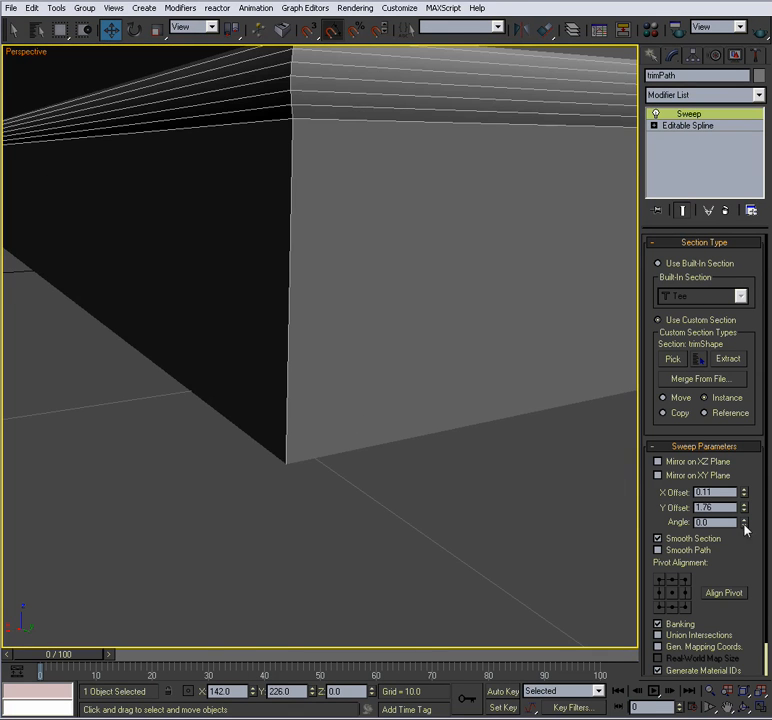
mouse_move(741, 506)
left_mouse_down()
mouse_move(743, 512)
mouse_move(744, 503)
left_mouse_up()
scroll(476, 509, "down", 10)
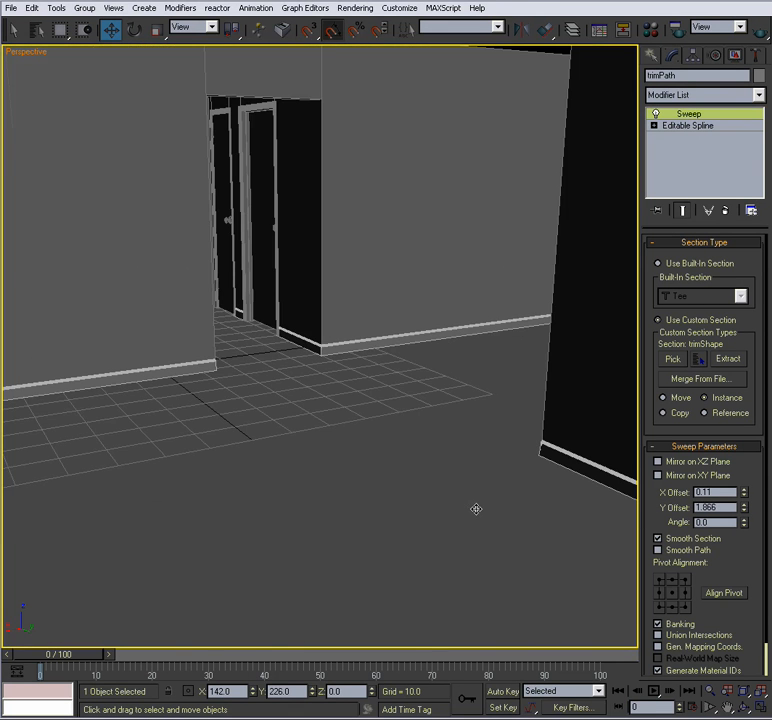
Hide the ceilingFloor layer again to open up the view into the rooms.
scroll(346, 330, "up", 10)
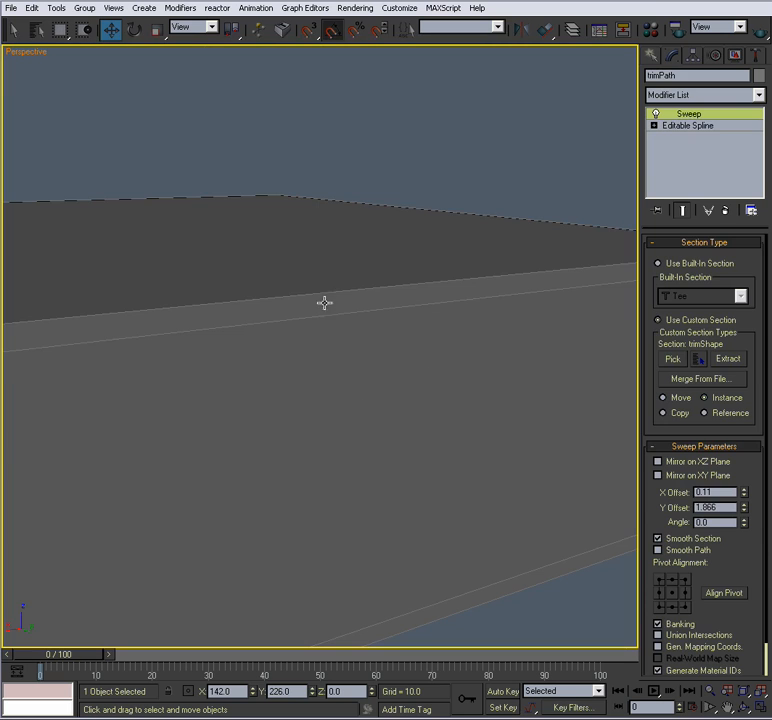
left_click(419, 203)
left_click(395, 312)
left_click(573, 30)
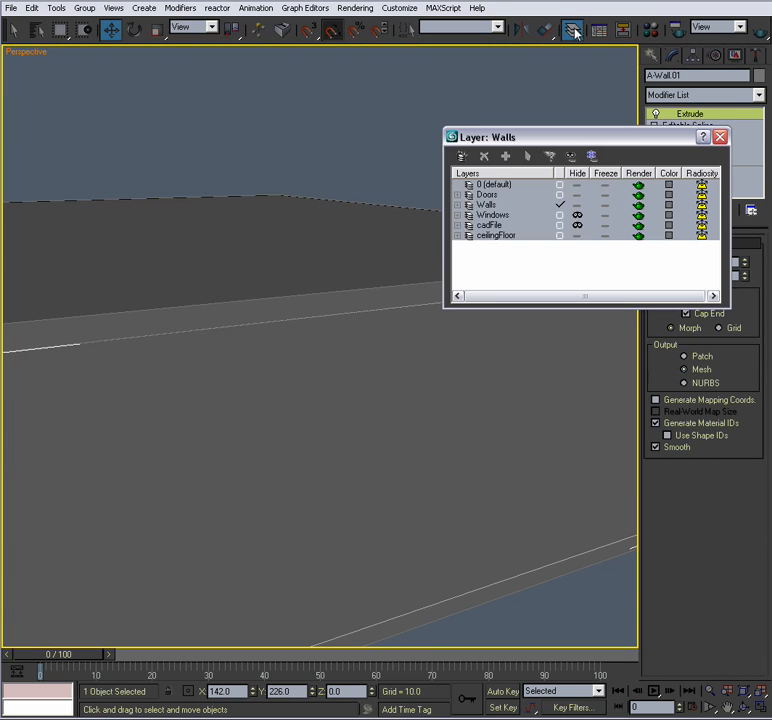
left_click(577, 235)
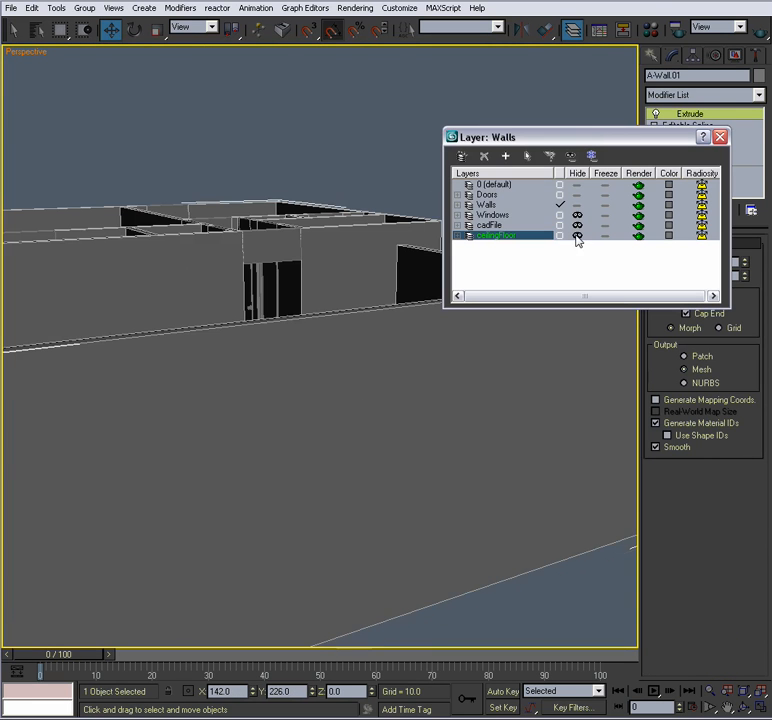
left_click(721, 138)
Deselect the wall and examine the finished trim along the room walls and around the doorways.
left_click(510, 172)
scroll(364, 288, "up", 5)
middle_click_drag(350, 276, 369, 327, "alt")
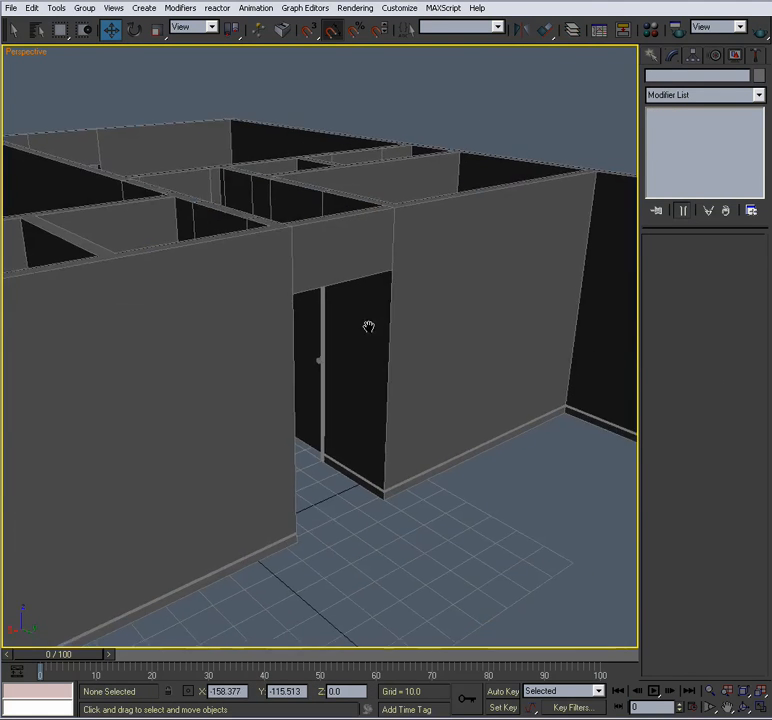
scroll(334, 305, "up", 3)
scroll(317, 332, "up", 4)
scroll(315, 325, "up", 5)
scroll(261, 361, "down", 15)
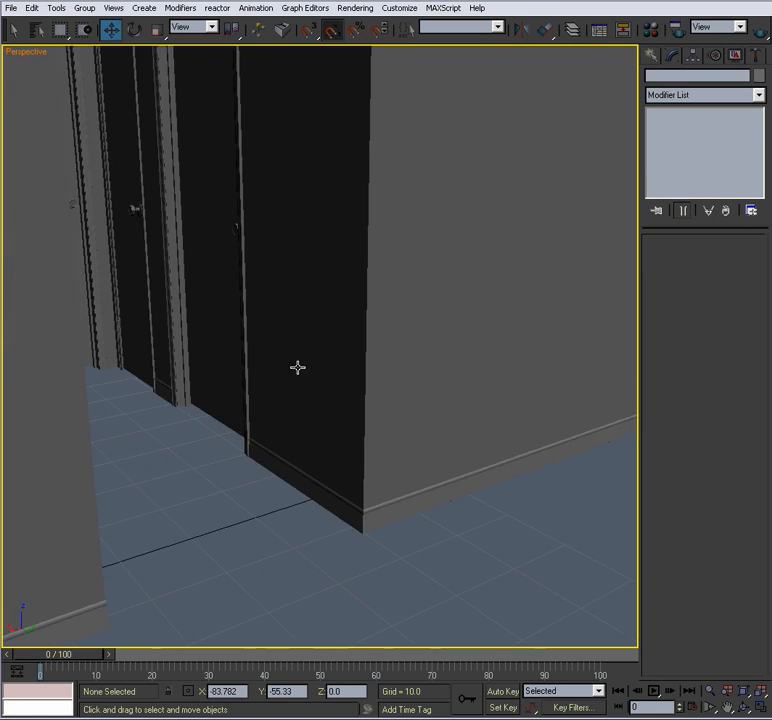
scroll(258, 346, "up", 12)
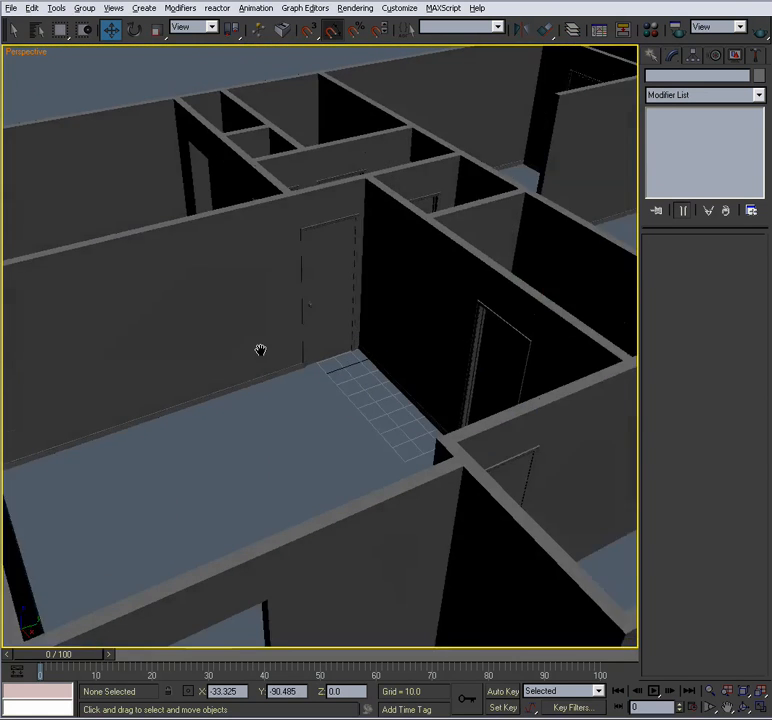
Examine the baseboard trim where it meets the door frame and around the room corners and doorways.
middle_click_drag(316, 371, 357, 334)
scroll(322, 357, "up", 3)
scroll(322, 357, "down", 1)
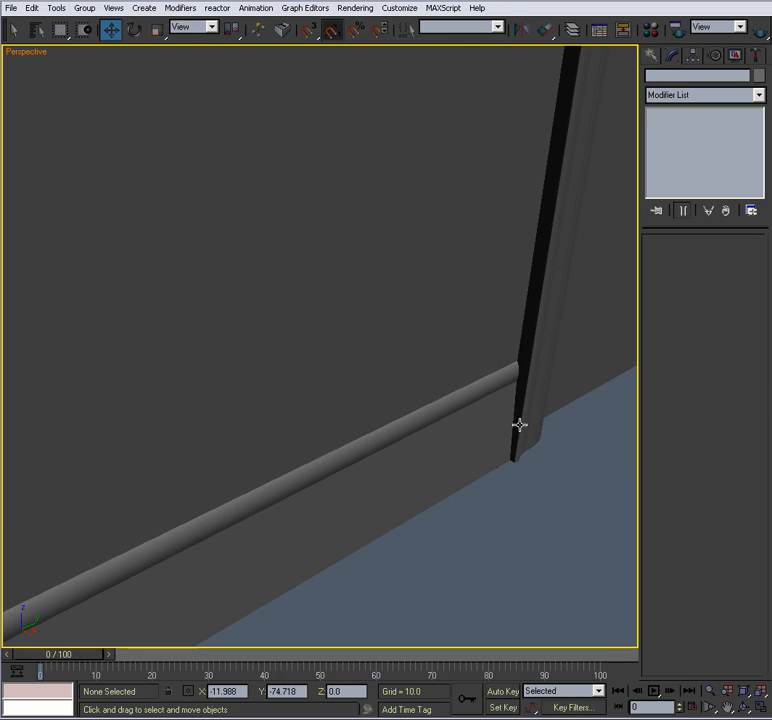
left_click(527, 390)
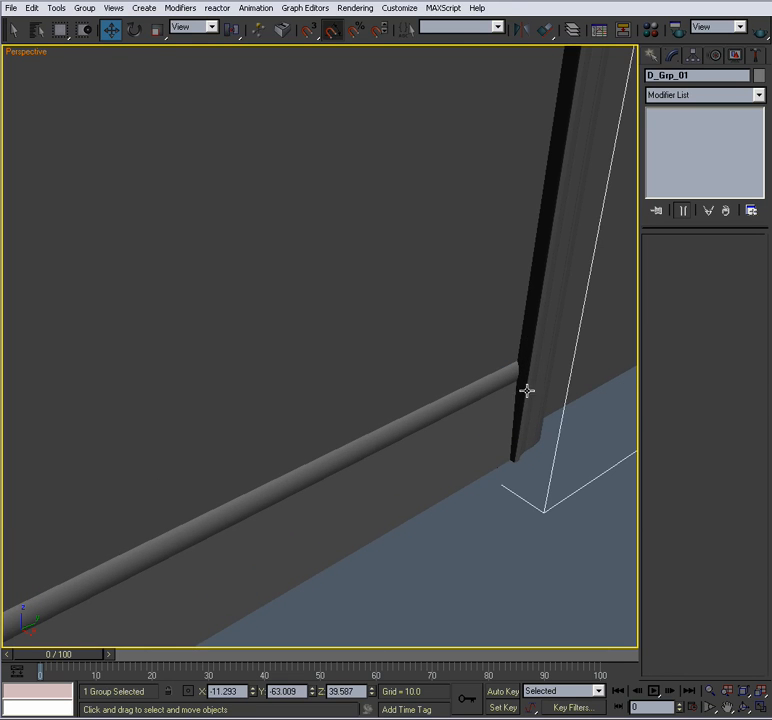
left_click(479, 558)
scroll(465, 514, "down", 10)
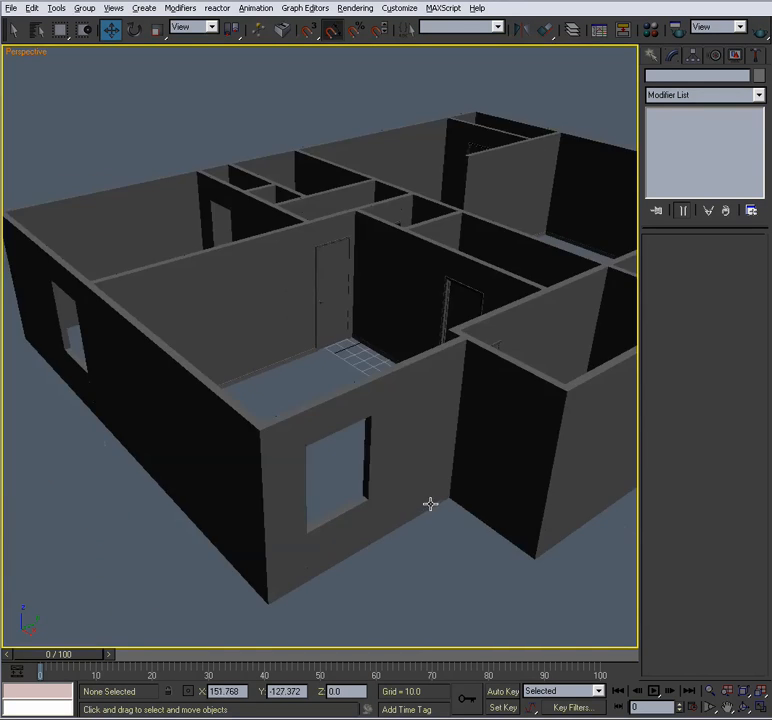
scroll(430, 503, "up", 15)
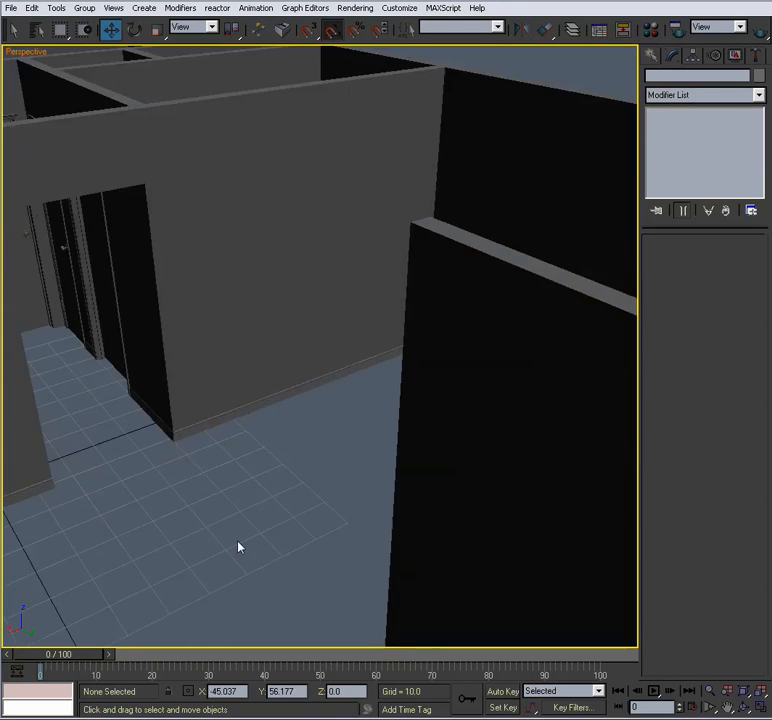
scroll(239, 547, "up", 12)
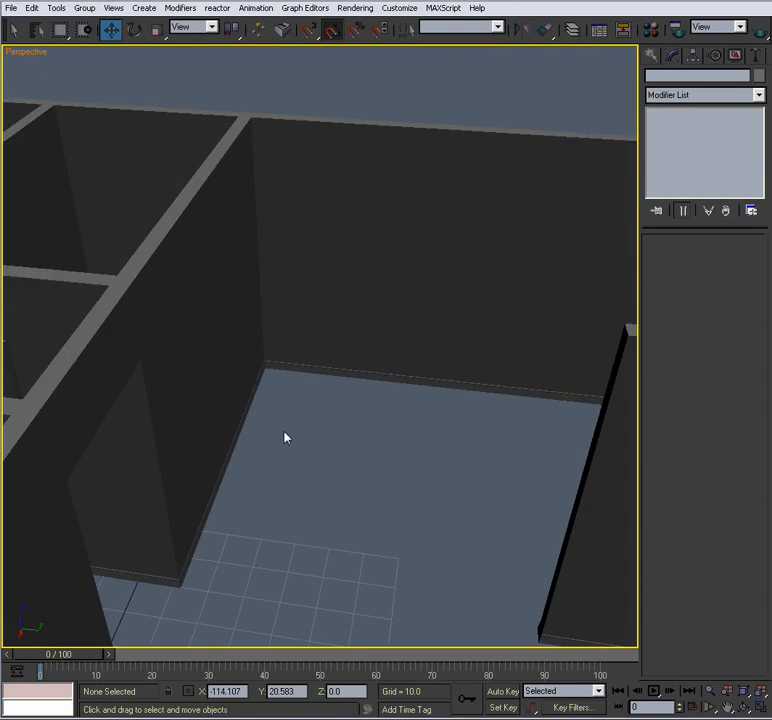
scroll(385, 400, "up", 8)
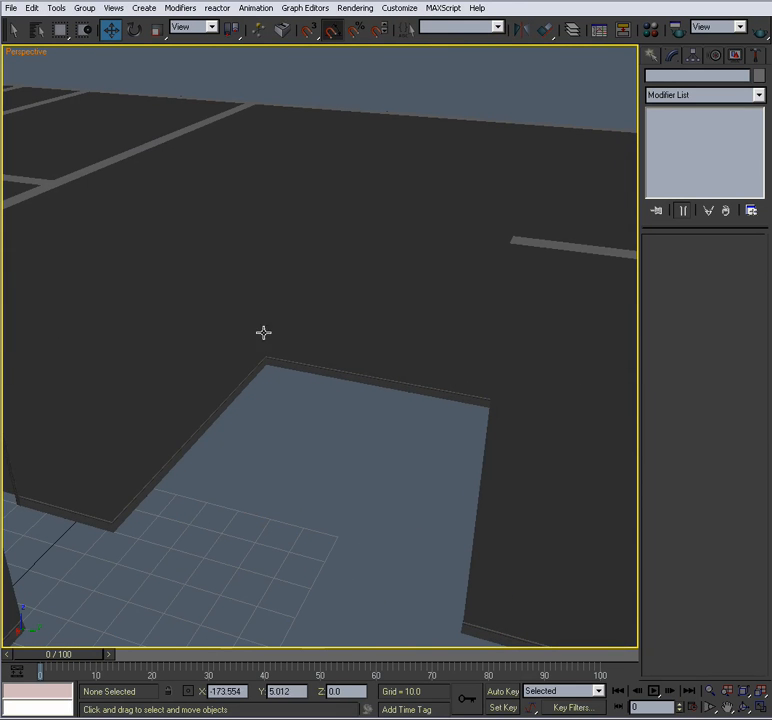
scroll(243, 353, "up", 5)
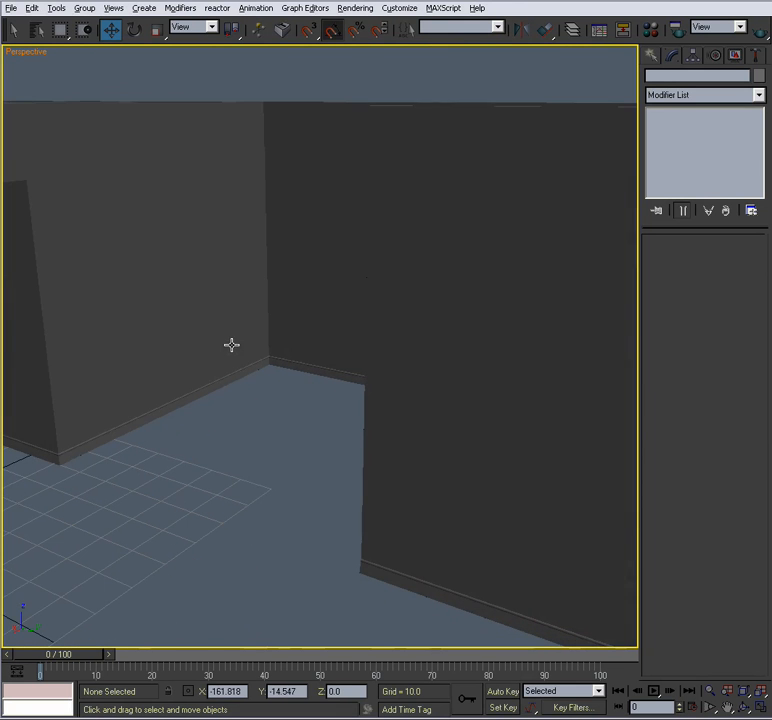
scroll(237, 355, "down", 5)
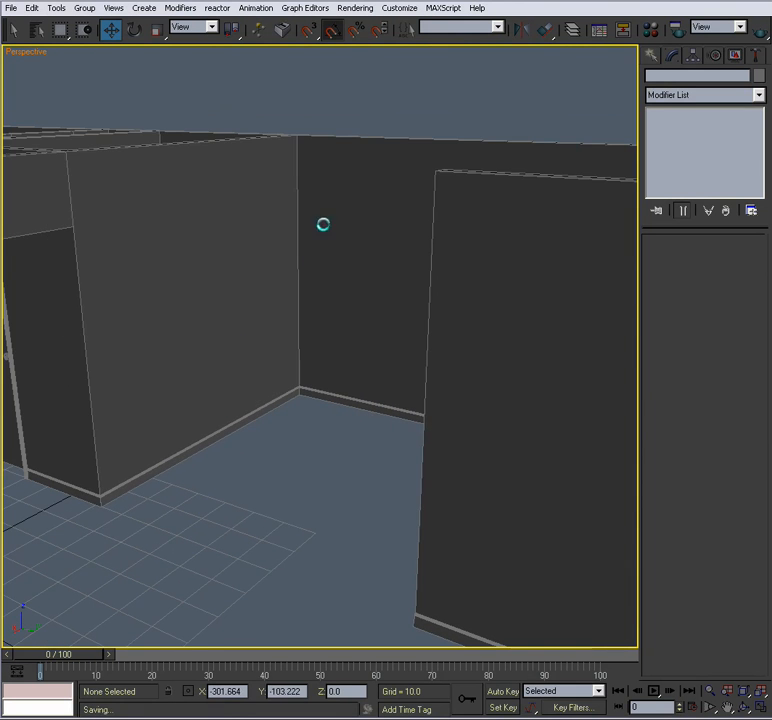
left_click(409, 200)
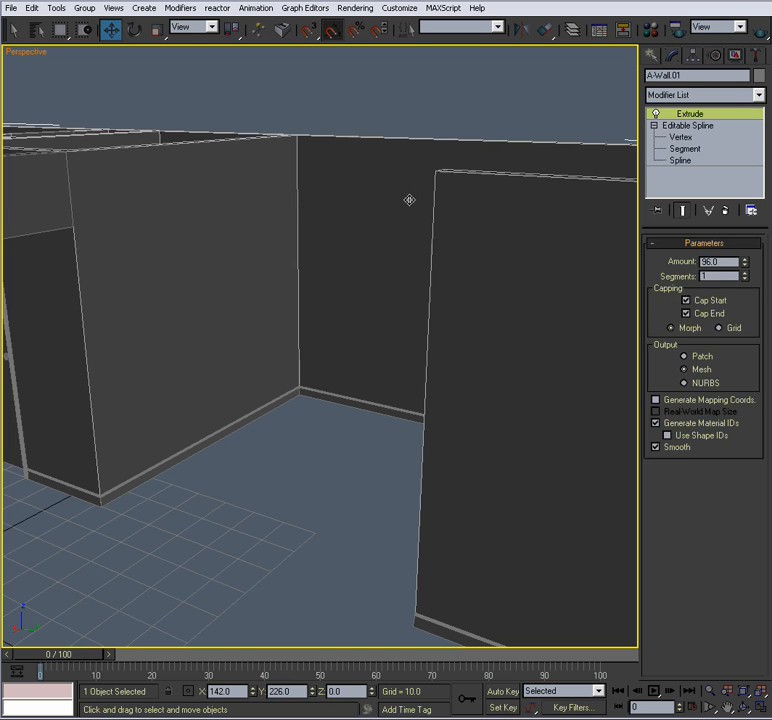
left_click(682, 149)
scroll(300, 371, "up", 2)
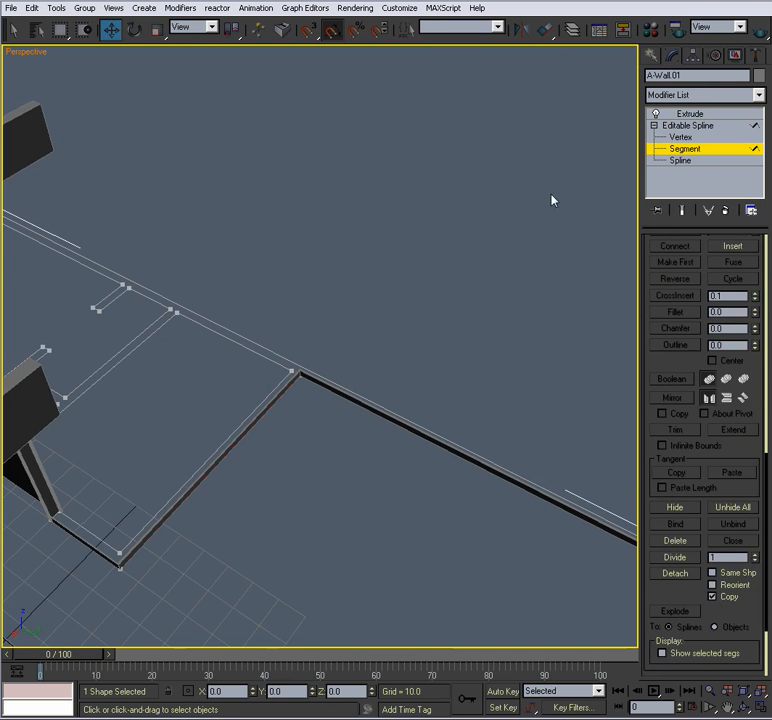
left_click(684, 150)
middle_click_drag(425, 264, 443, 228)
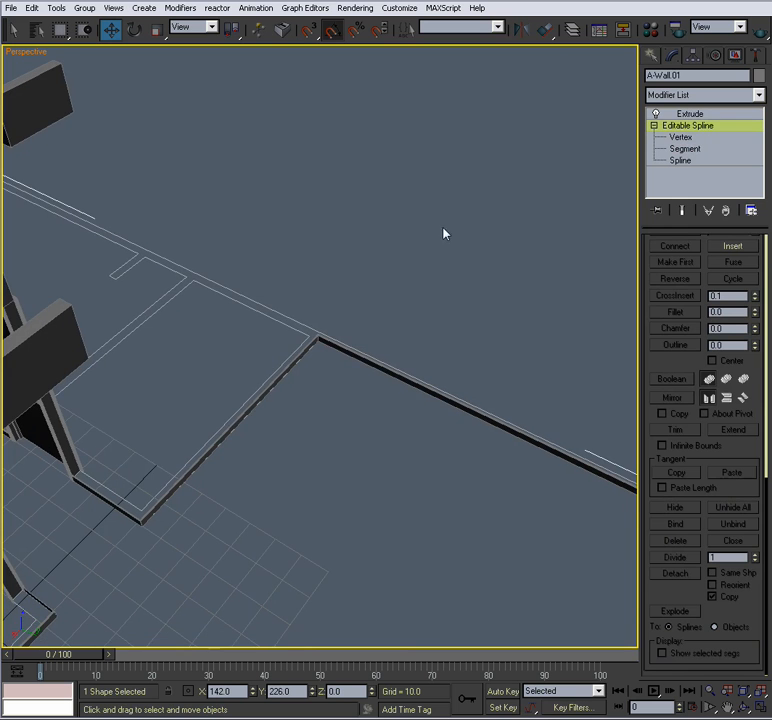
left_click(300, 359)
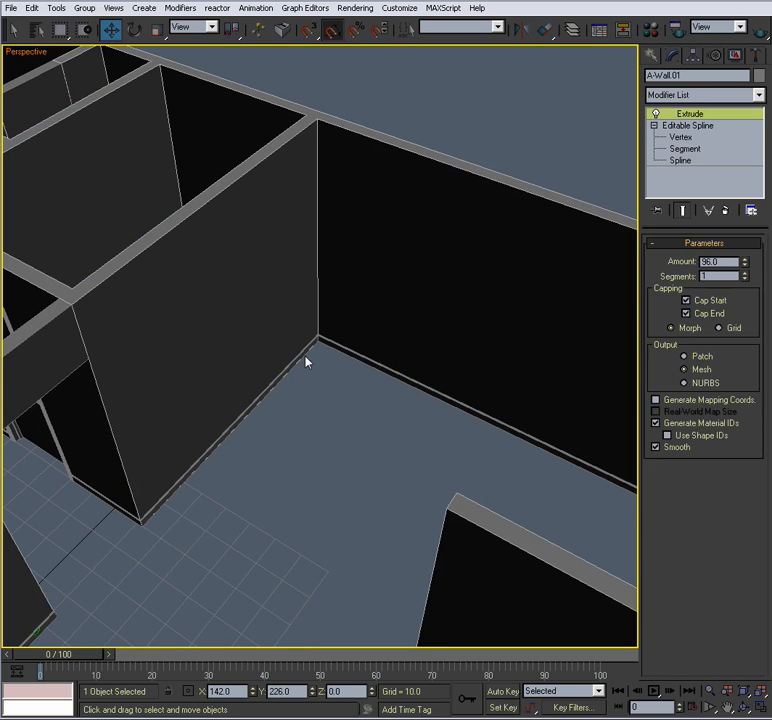
Select the swept baseboard trim and put it on a new layer named Trim.
left_click(303, 354)
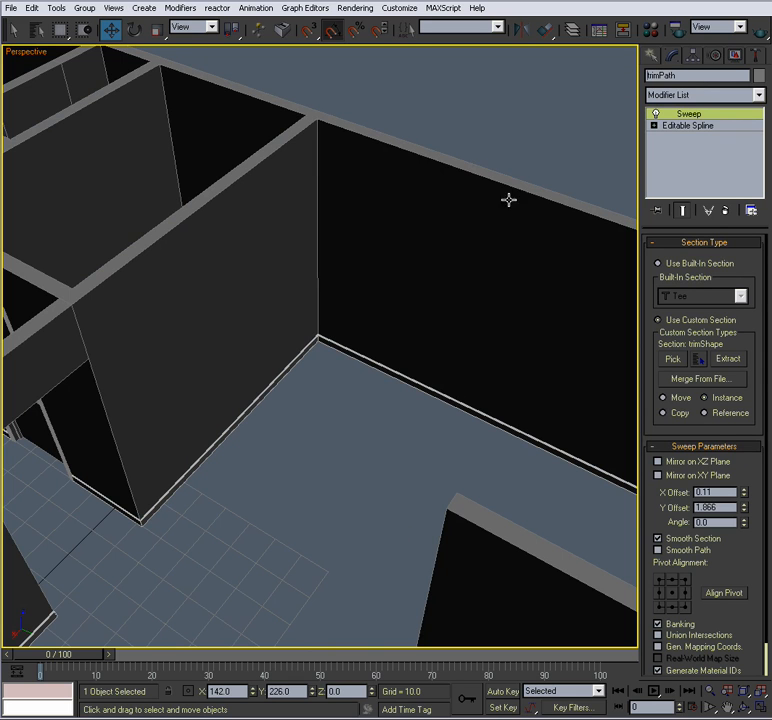
left_click(572, 29)
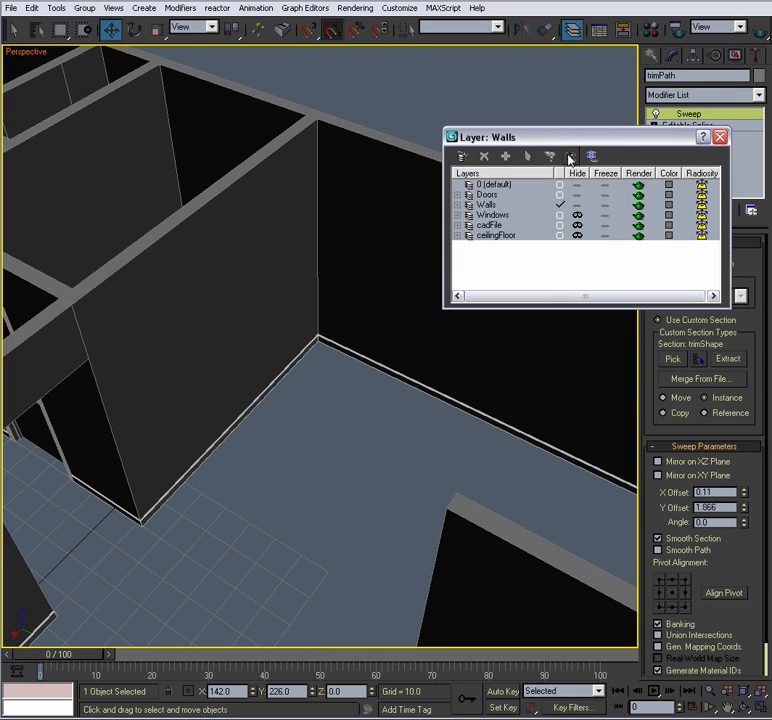
left_click(462, 157)
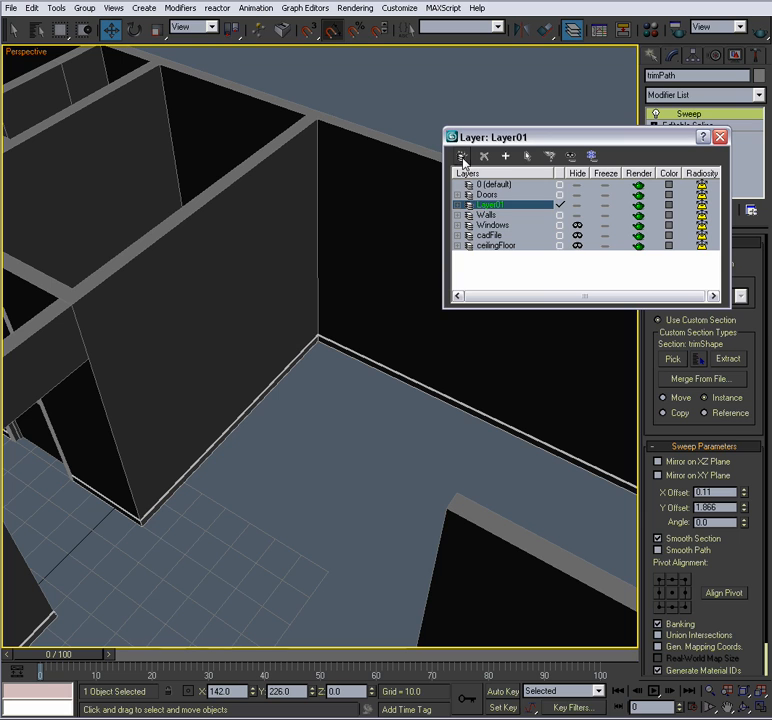
left_click(487, 205)
type("Trim")
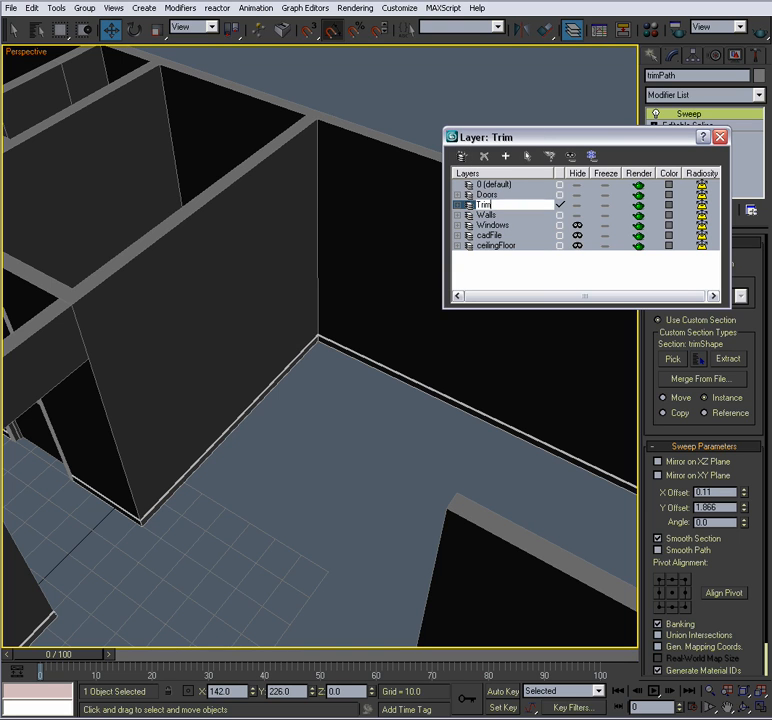
key("Return")
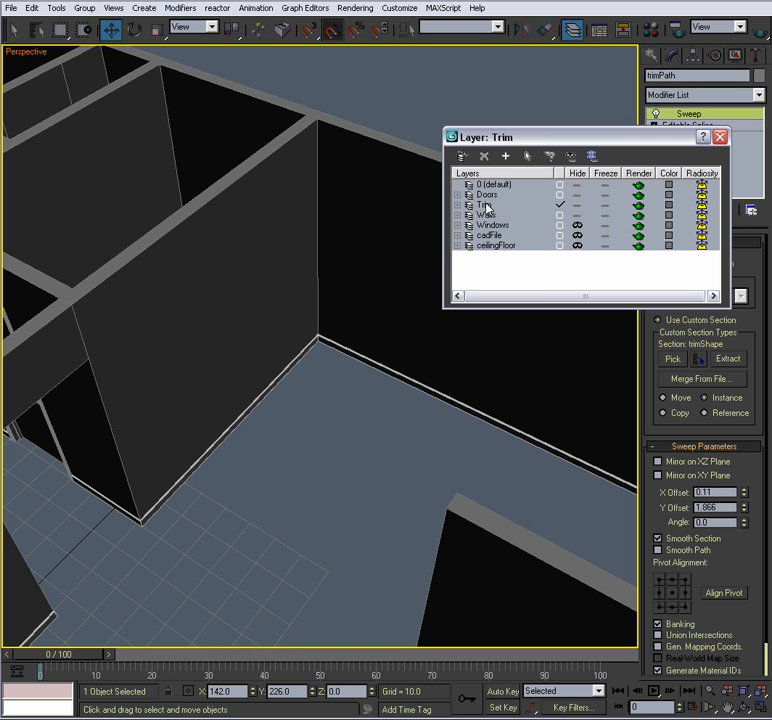
left_click(719, 136)
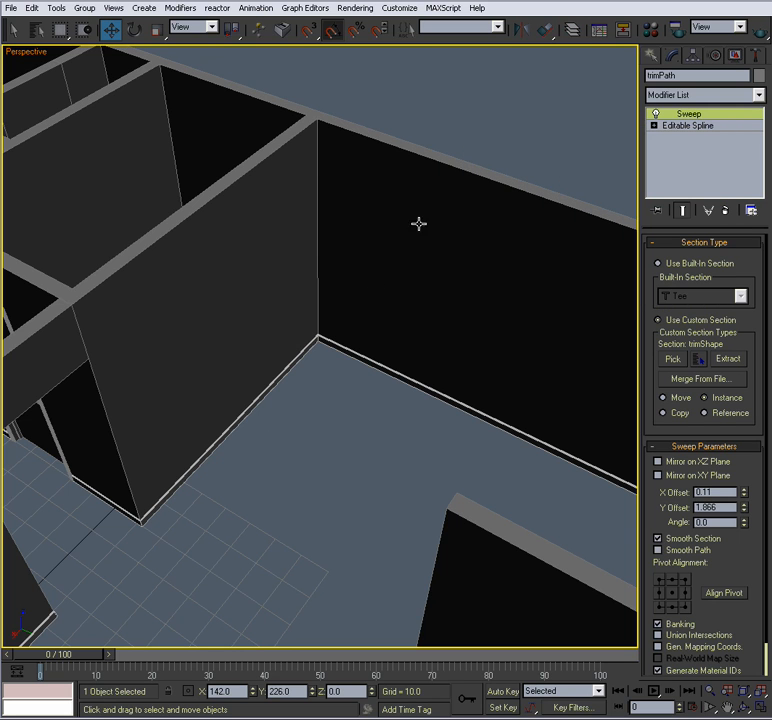
Open the A-Wall.01 spline for segment editing and hide the Trim layer.
left_click(521, 103)
left_click(452, 176)
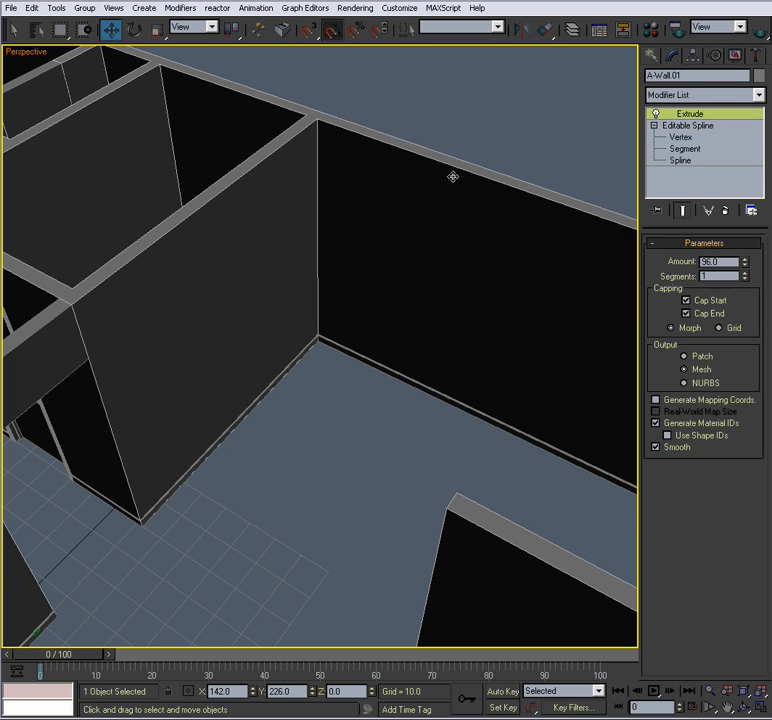
left_click(684, 149)
left_click(568, 32)
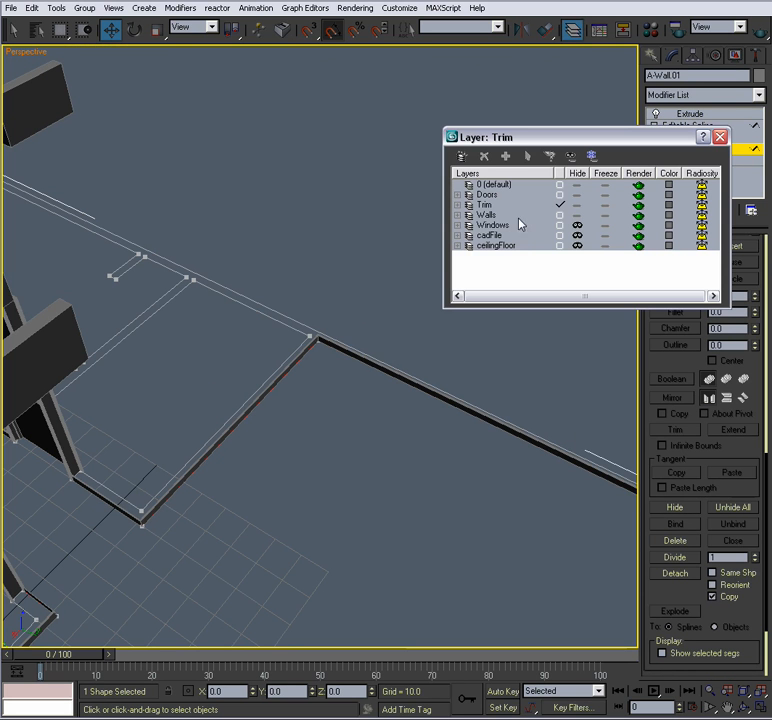
left_click(577, 211)
left_click(720, 136)
Detach a copy of the room's two adjoining inner wall segments as a new shape named chairRailPath.
scroll(388, 331, "down", 3)
left_click(388, 322)
scroll(267, 410, "up", 3)
left_click(264, 391)
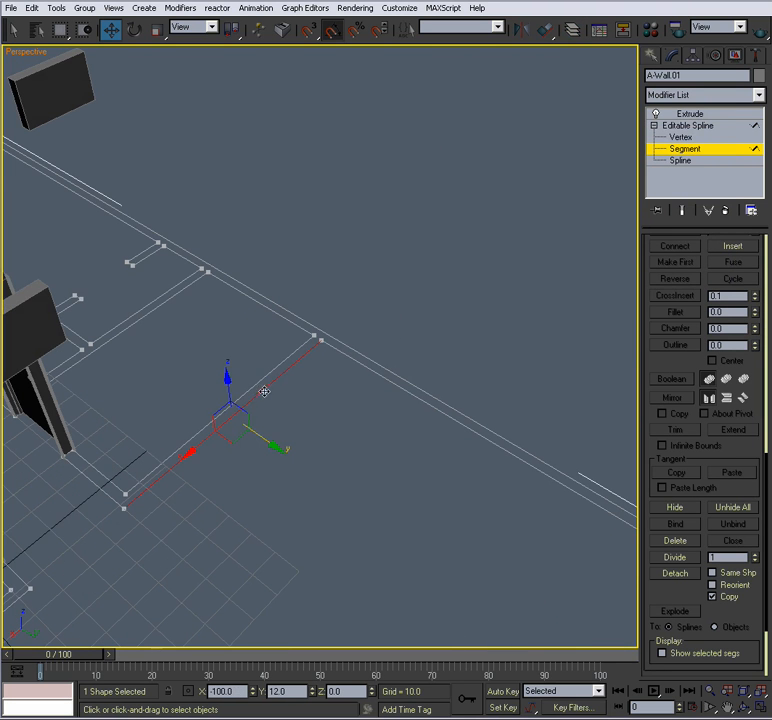
left_click(365, 378, "ctrl")
middle_click_drag(364, 389, 288, 327, "alt")
scroll(314, 391, "down", 4)
scroll(327, 365, "up", 3)
middle_click_drag(463, 264, 317, 376, "alt")
left_click_drag(656, 393, 652, 284)
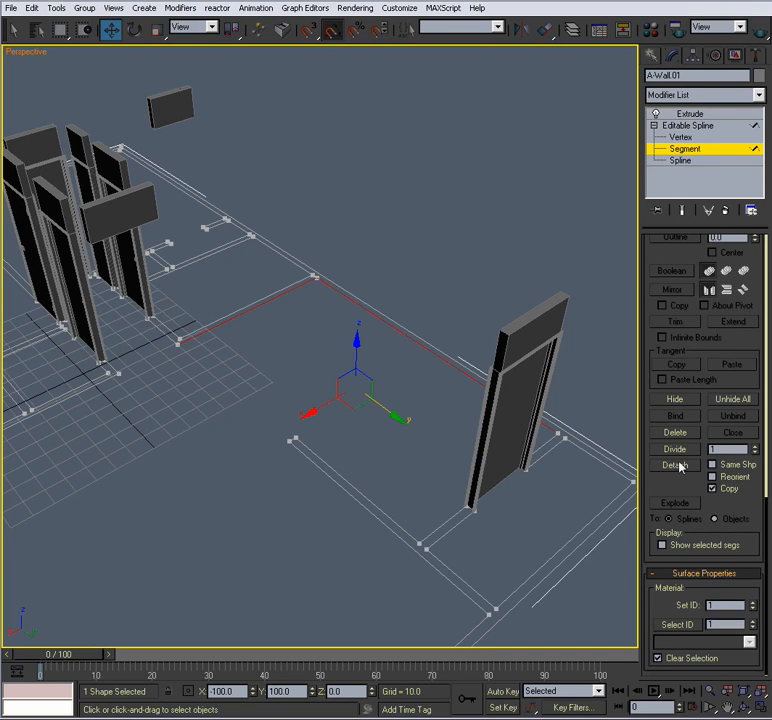
left_click(676, 465)
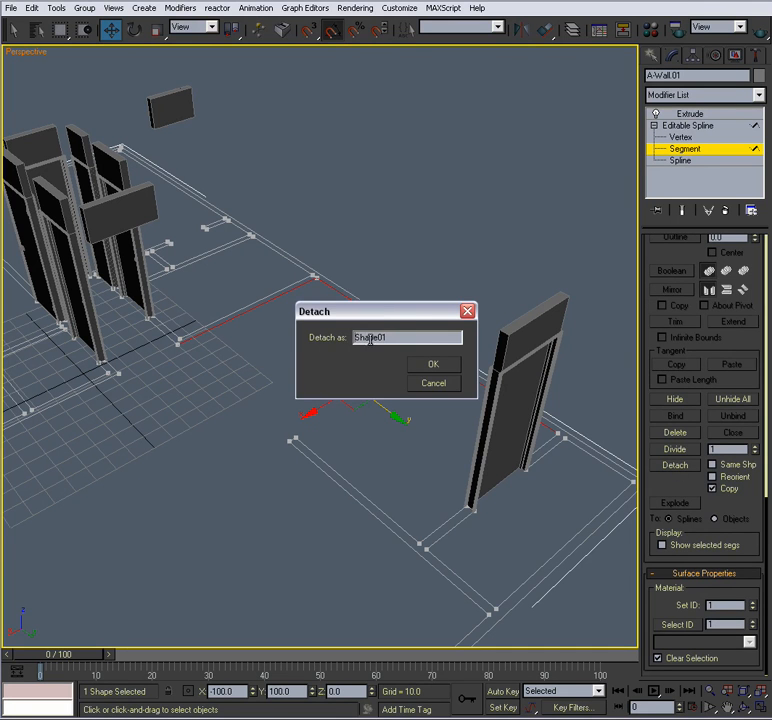
type("chairRailPath")
key("Return")
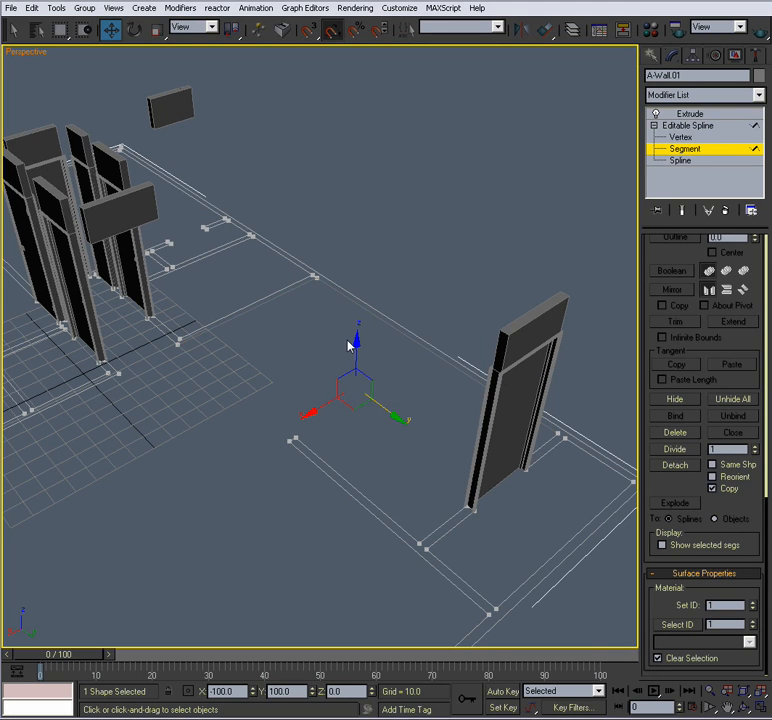
Leave segment editing, return the walls to their Extrude level and deselect them.
left_click(688, 125)
left_click(682, 114)
middle_click_drag(365, 360, 249, 375, "alt")
left_click(249, 375)
scroll(250, 360, "up", 3)
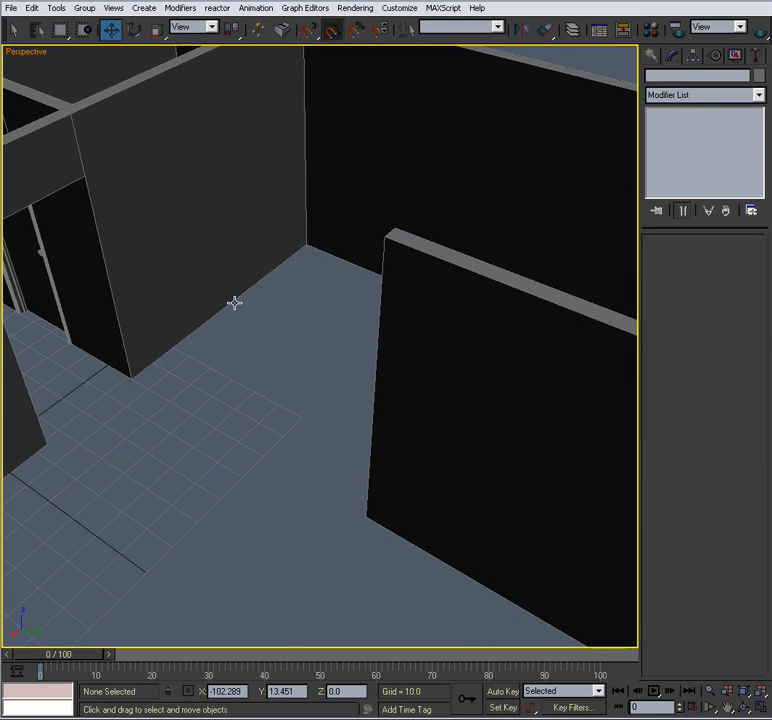
Select chairRailPath at the base of the walls and center its pivot to the object.
left_click(234, 302)
middle_click_drag(267, 372, 350, 418, "alt")
middle_click_drag(350, 418, 300, 410)
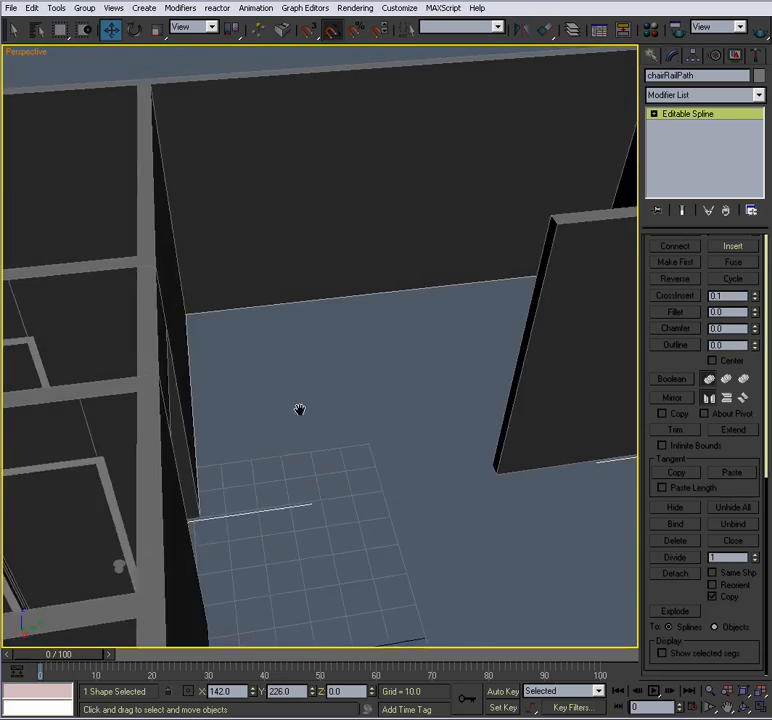
scroll(303, 408, "down", 4)
left_click(695, 56)
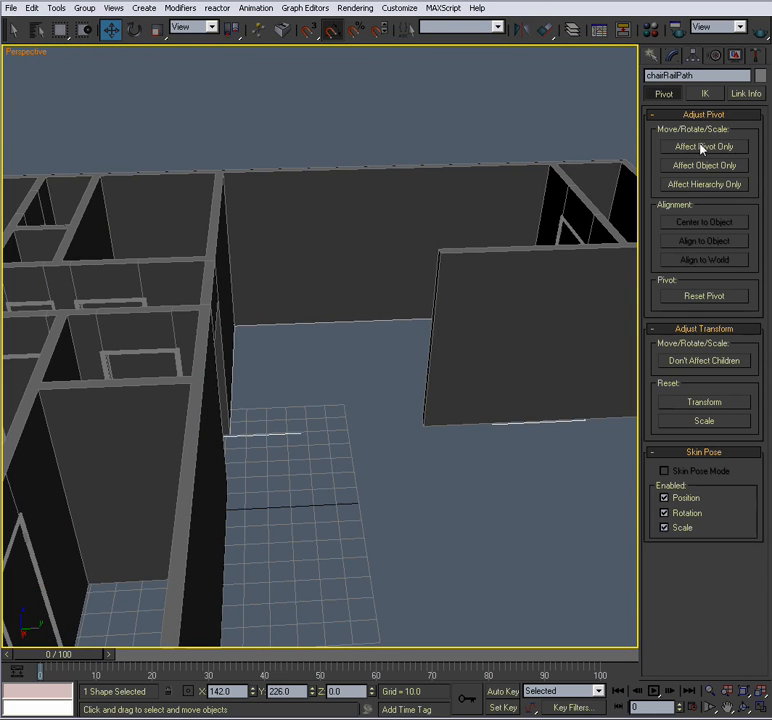
left_click(701, 147)
left_click(703, 224)
left_click(708, 148)
Raise chairRailPath vertically along the walls to a Z height of about 39.22.
middle_click_drag(600, 200, 391, 293, "alt")
left_click_drag(383, 326, 369, 267)
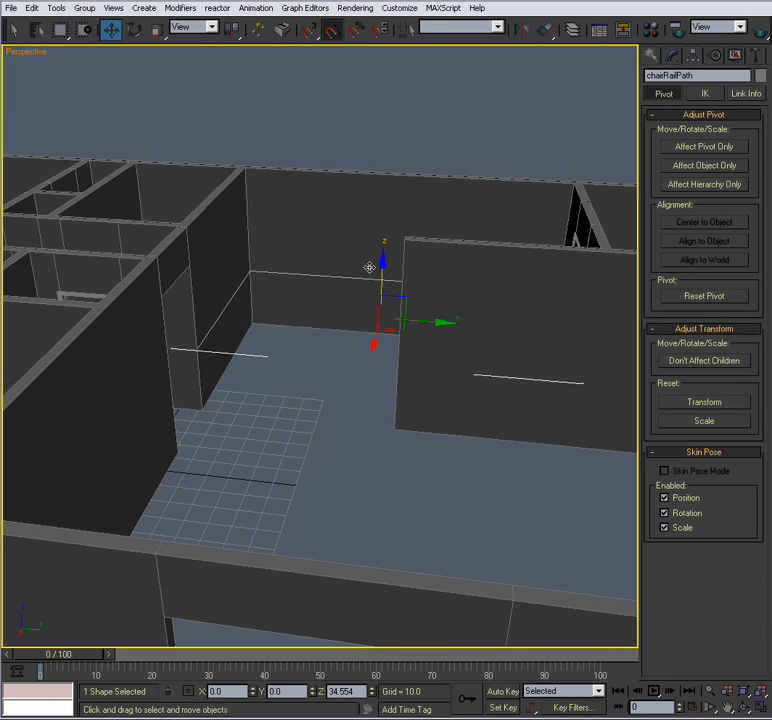
scroll(352, 332, "up", 5)
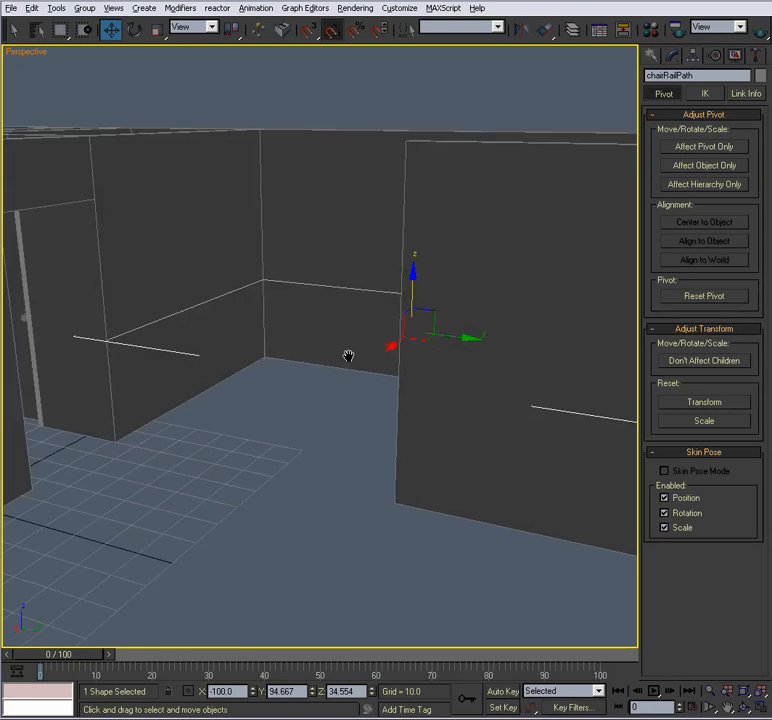
scroll(355, 350, "up", 4)
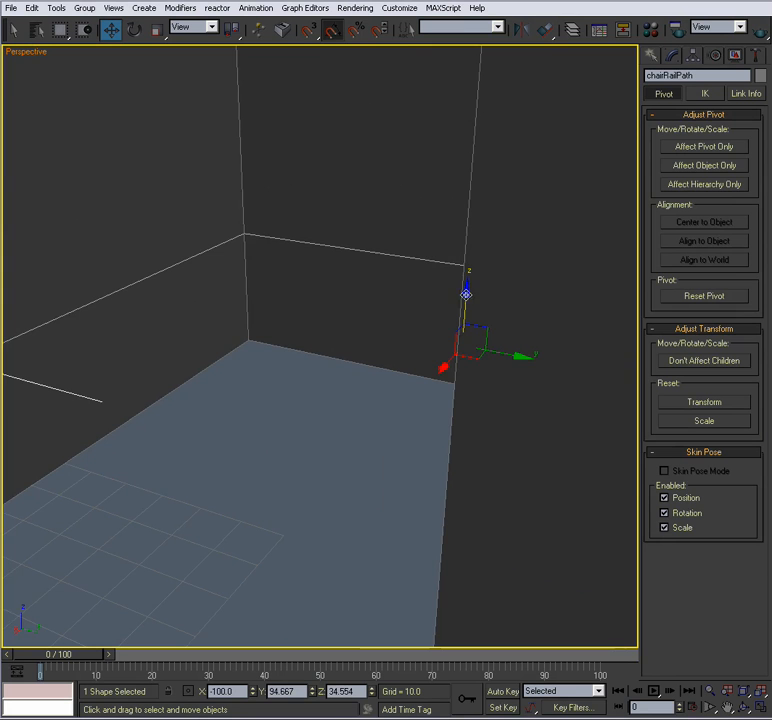
left_click_drag(466, 293, 465, 259)
scroll(322, 334, "down", 5)
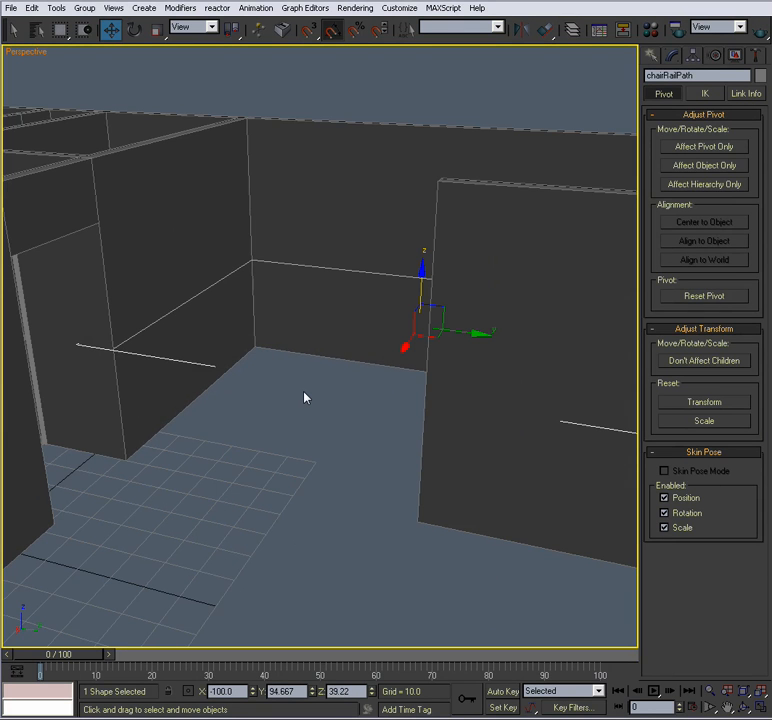
Switch to the enlarged Left view beside the baseboard profile trimShape and leave nothing selected.
key("alt+w")
right_click(250, 477)
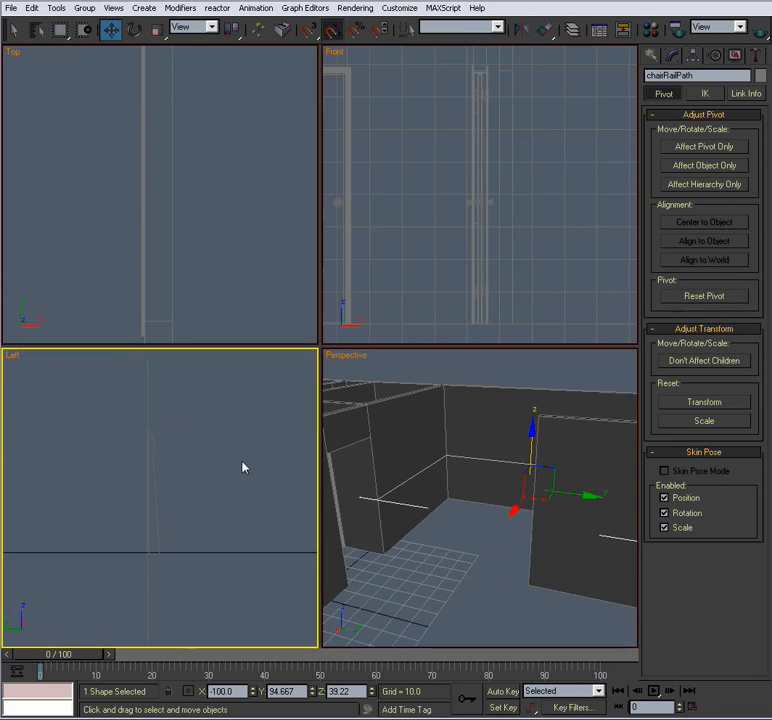
key("alt+w")
left_click(248, 430)
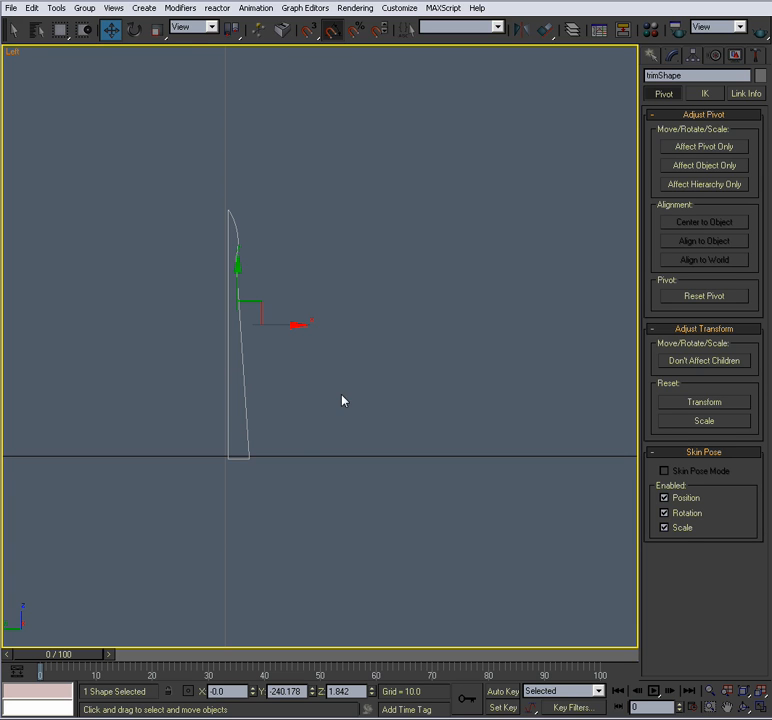
left_click(383, 339)
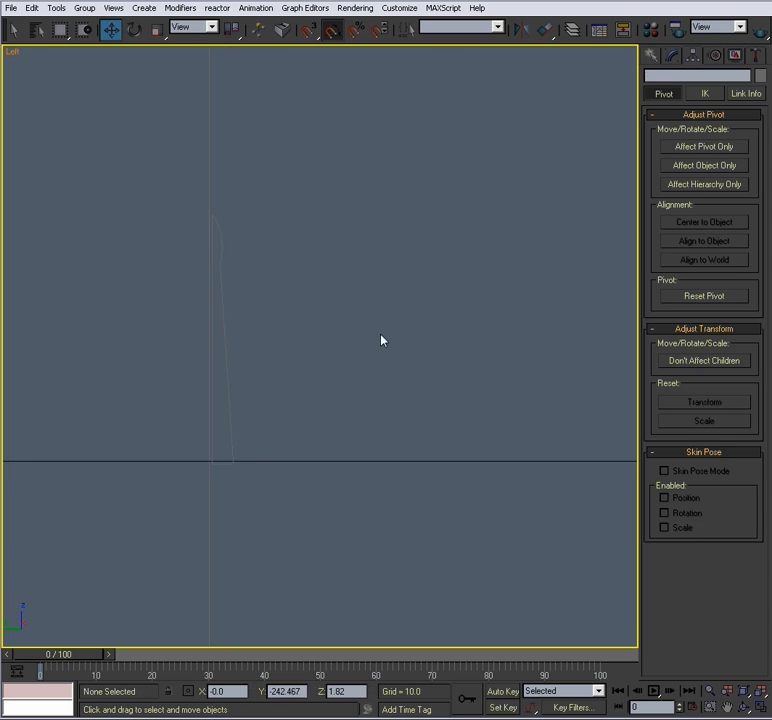
left_click(655, 57)
left_click(673, 161)
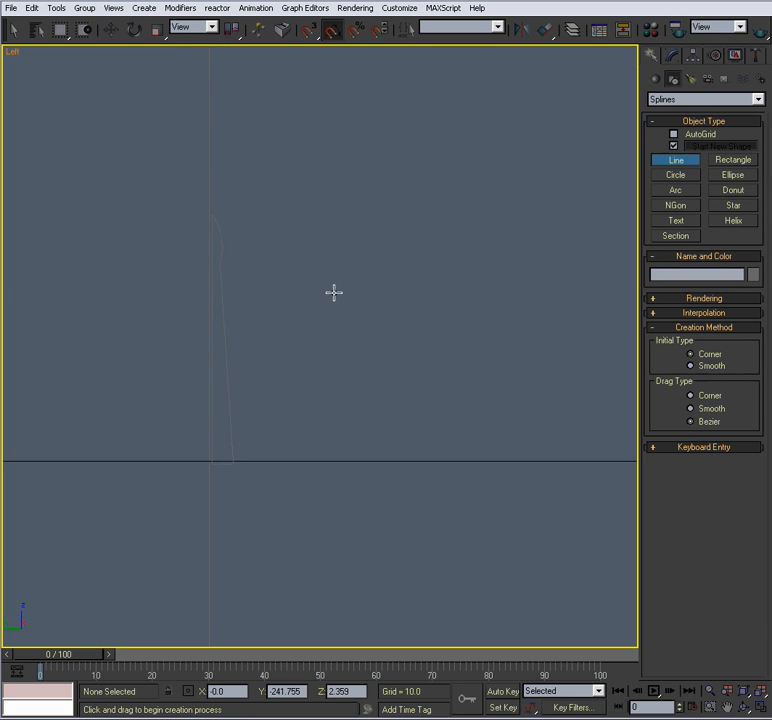
middle_click_drag(216, 315, 241, 333)
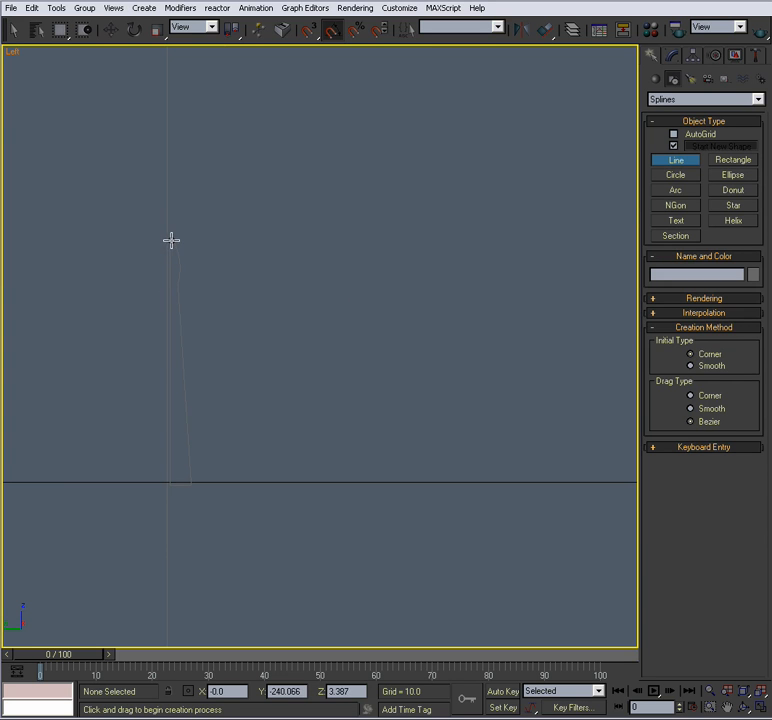
left_click(266, 324)
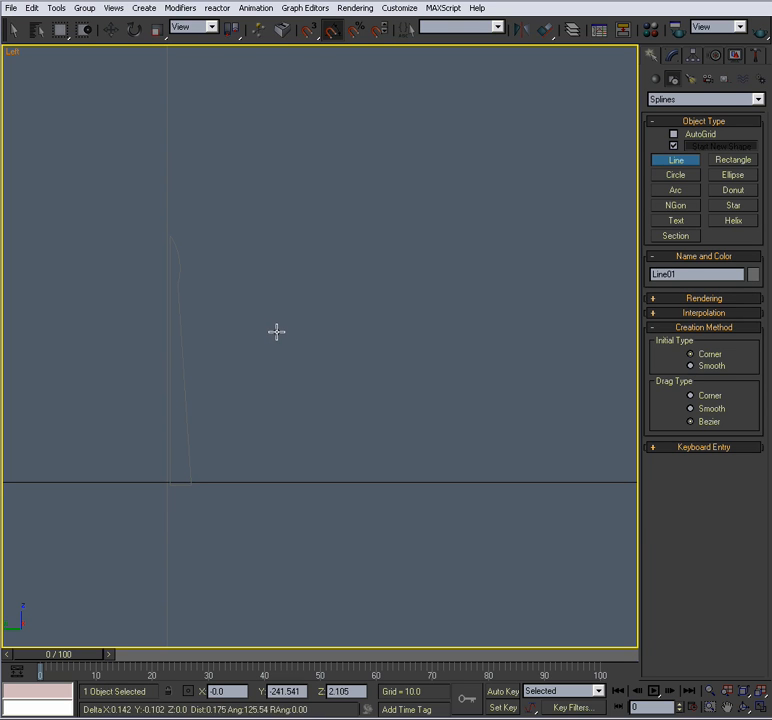
right_click(311, 328)
right_click(346, 312)
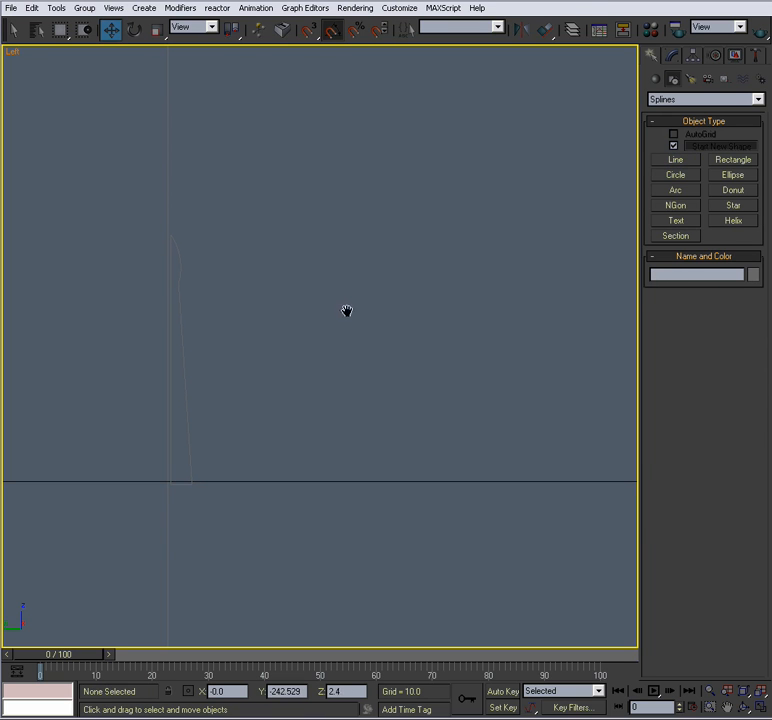
Make Walls the current layer.
left_click(572, 29)
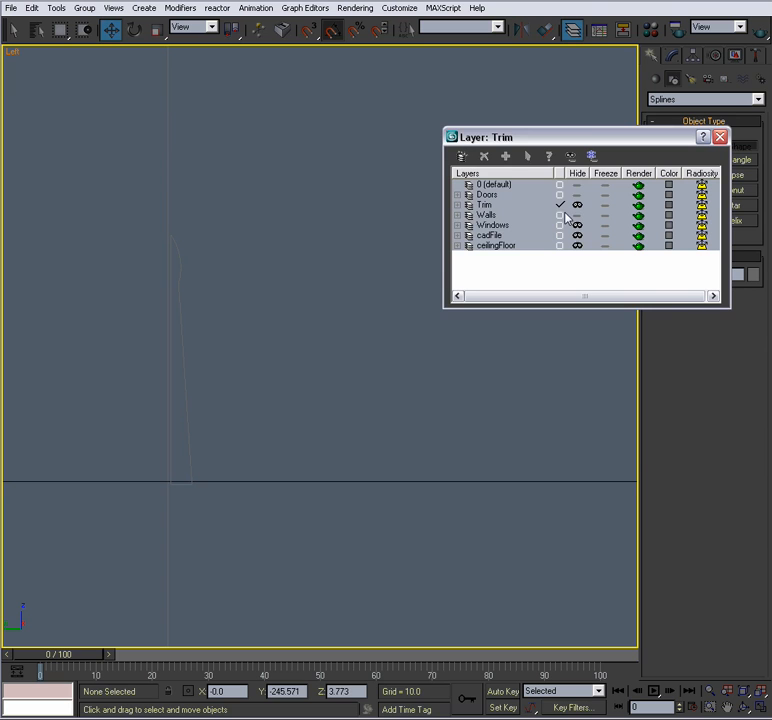
left_click(560, 215)
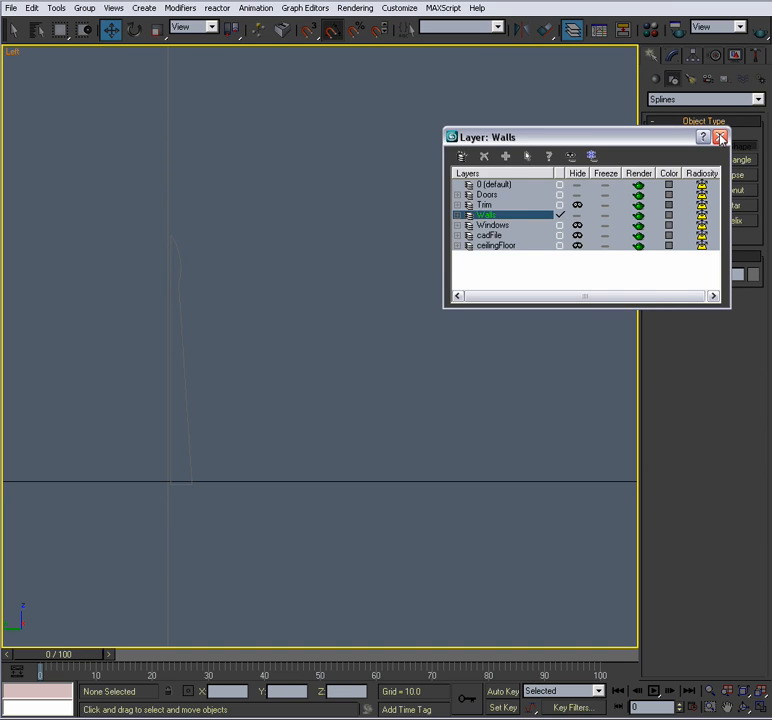
left_click(720, 137)
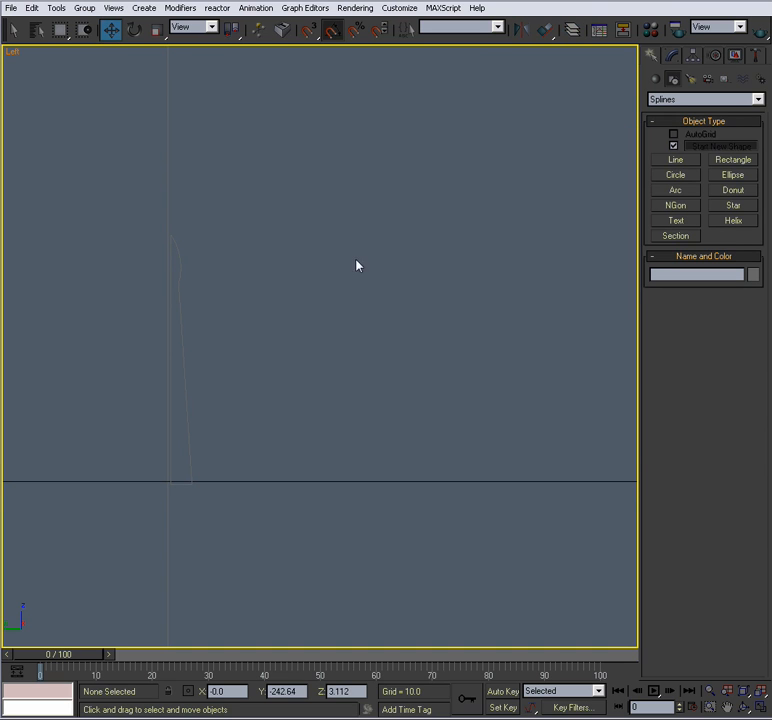
Draw a closed eight-corner Line profile about 2.05 units tall beside the baseboard profile, with a narrow neck at each end and a protruding middle.
left_click(678, 161)
left_click(276, 314)
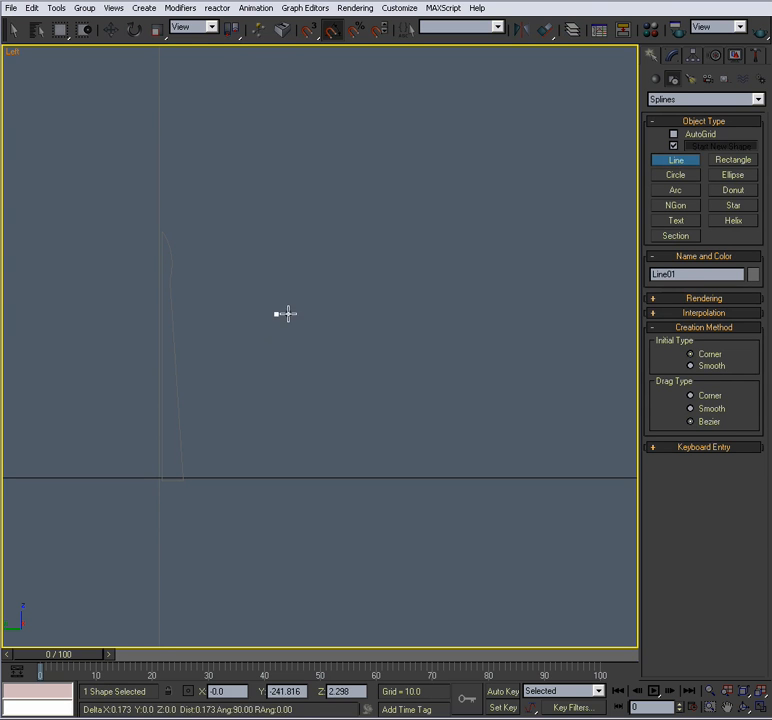
left_click(292, 313)
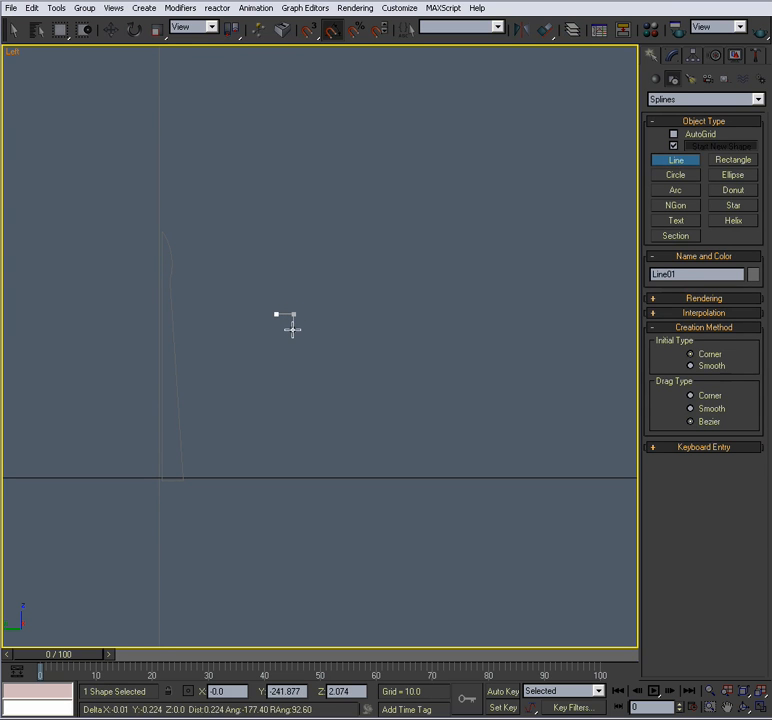
left_click(292, 330)
left_click(314, 341)
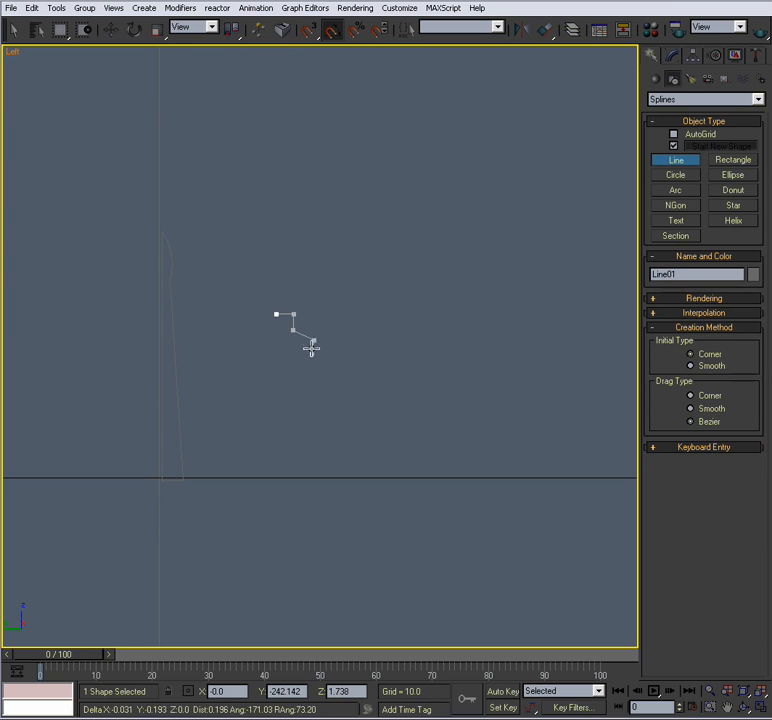
left_click(313, 434)
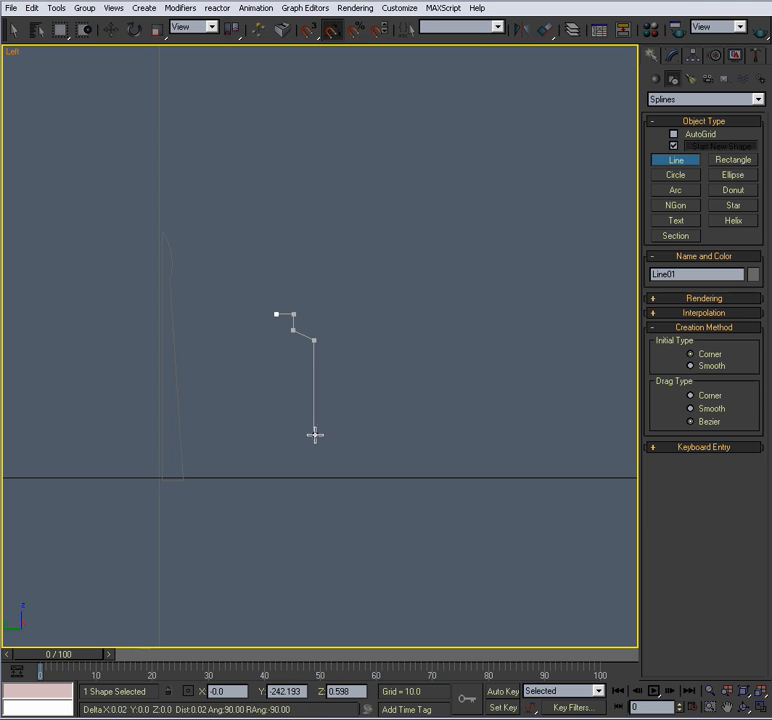
left_click(298, 445)
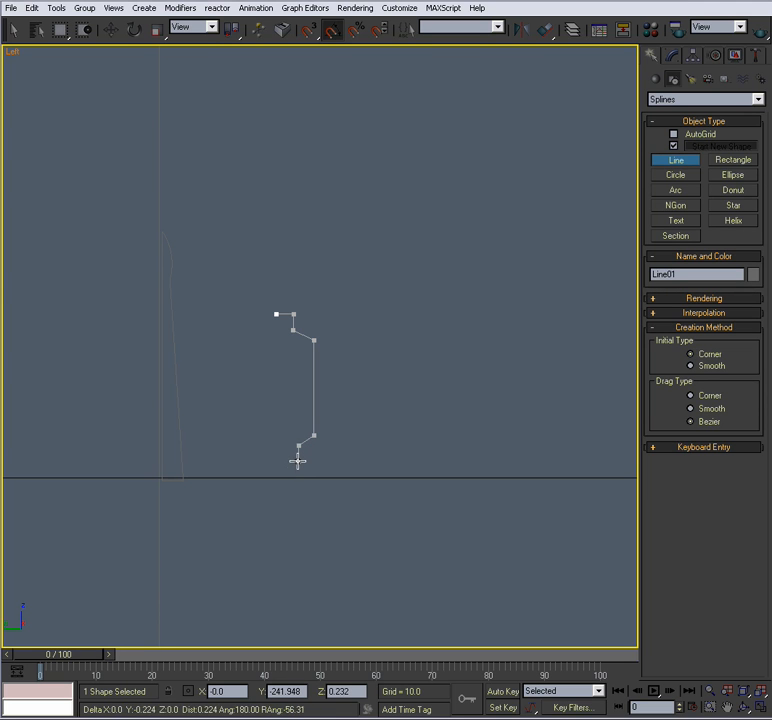
left_click(297, 460)
left_click(282, 460)
left_click(276, 315)
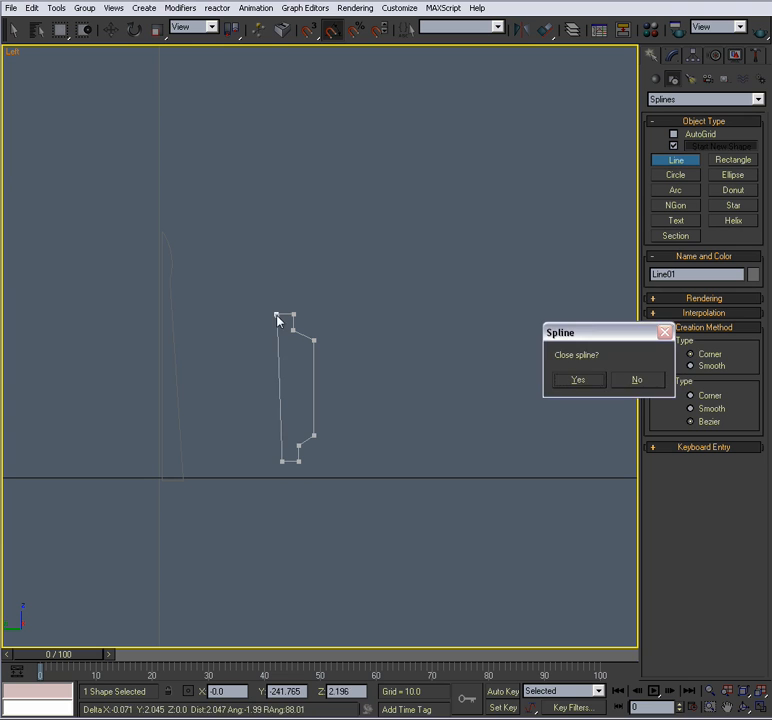
left_click(578, 381)
Align the profile's top back vertex above the bottom back vertex, and the upper notch vertex directly below the top front corner.
key("w")
scroll(409, 403, "up", 2)
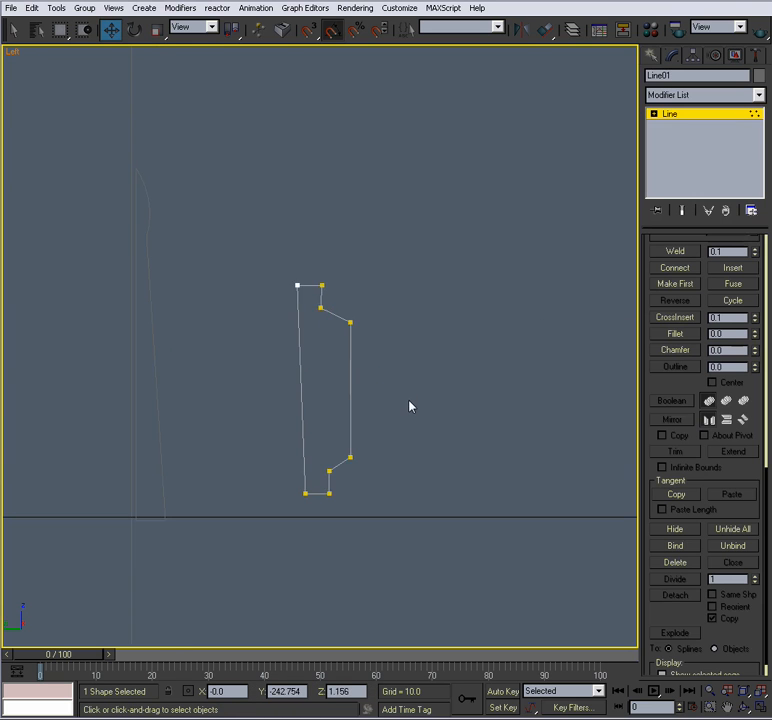
middle_click_drag(409, 406, 425, 370)
left_click_drag(382, 250, 389, 249)
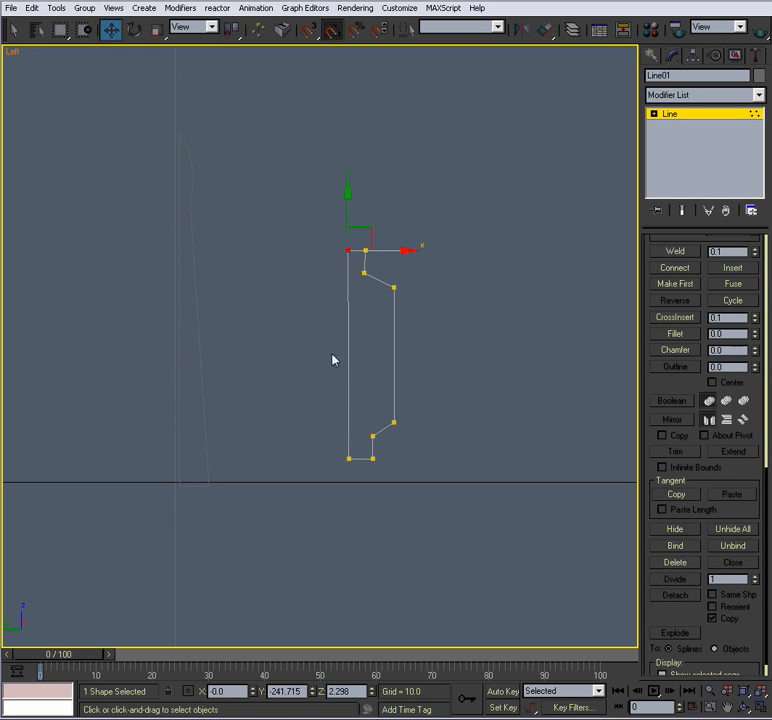
left_click_drag(340, 403, 357, 482)
left_click_drag(405, 459, 398, 428)
scroll(393, 301, "up", 2)
left_click_drag(425, 259, 426, 259)
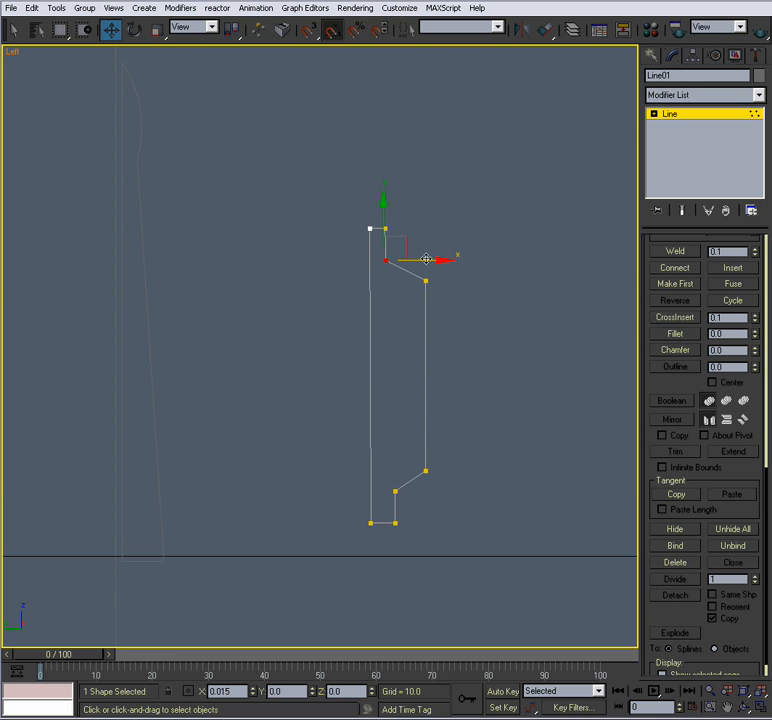
left_click(426, 257)
Move the profile's two outermost front vertices inward to thin it, and shift the two upper neck vertices slightly outward.
scroll(431, 256, "up", 2)
left_click_drag(494, 181, 417, 555)
left_click_drag(488, 226, 457, 226)
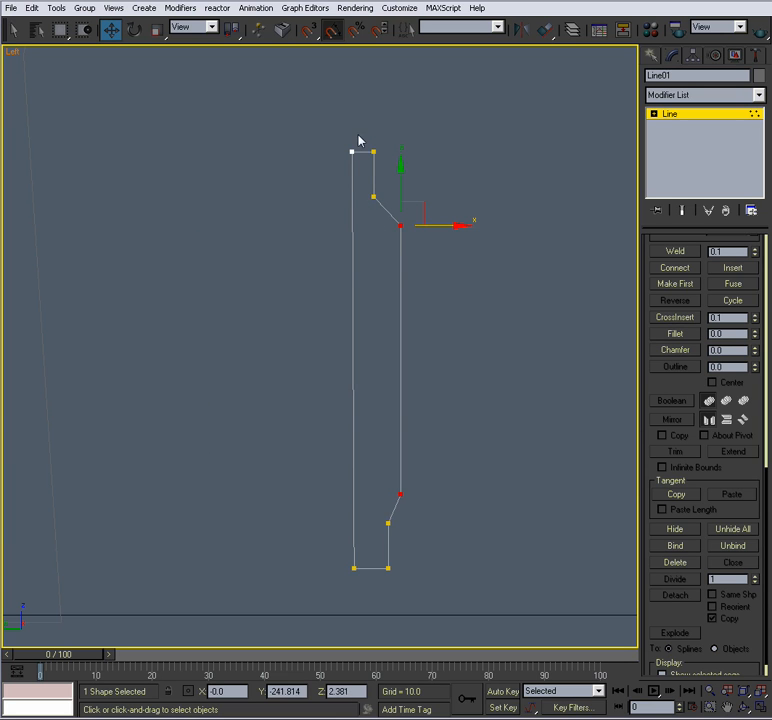
left_click_drag(379, 175, 381, 201)
left_click_drag(424, 151, 433, 152)
Align the bottom back vertex with the top one to make the profile's back edge vertical, and deselect it.
left_click(354, 567)
left_click(465, 486)
middle_click_drag(463, 470, 445, 477)
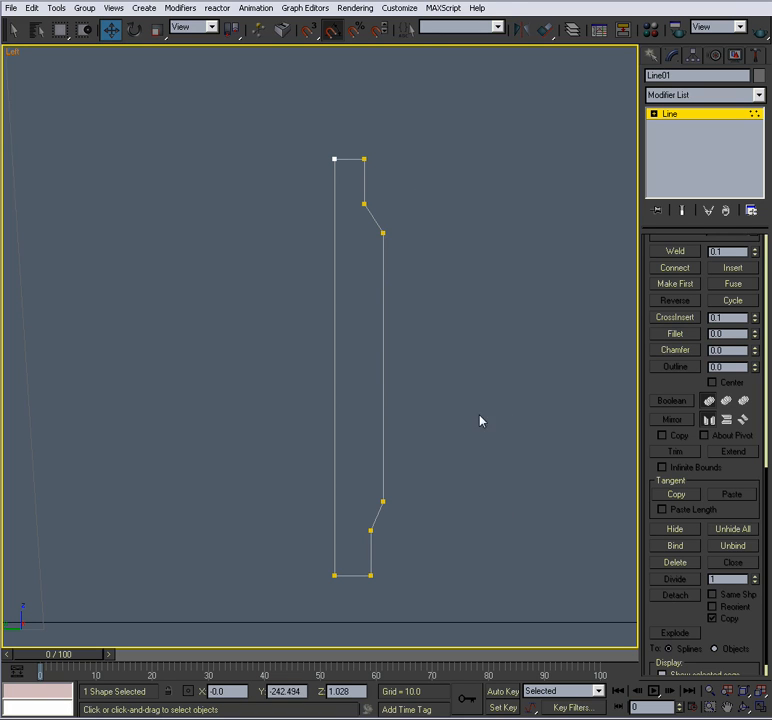
middle_click_drag(451, 366, 447, 363)
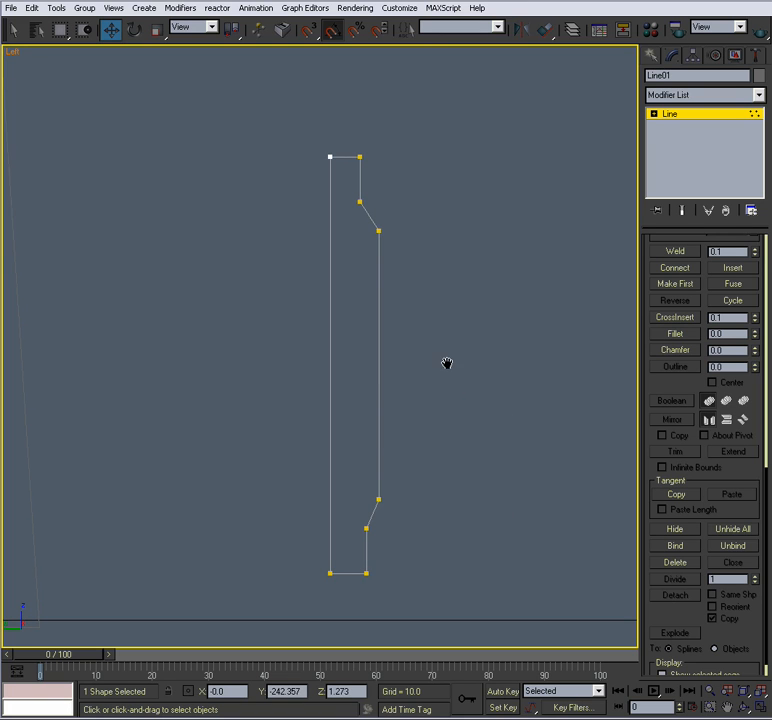
Fillet the profile's two outermost front vertices together at vertex level.
left_click(653, 114)
left_click(680, 125)
left_click_drag(467, 215, 376, 510)
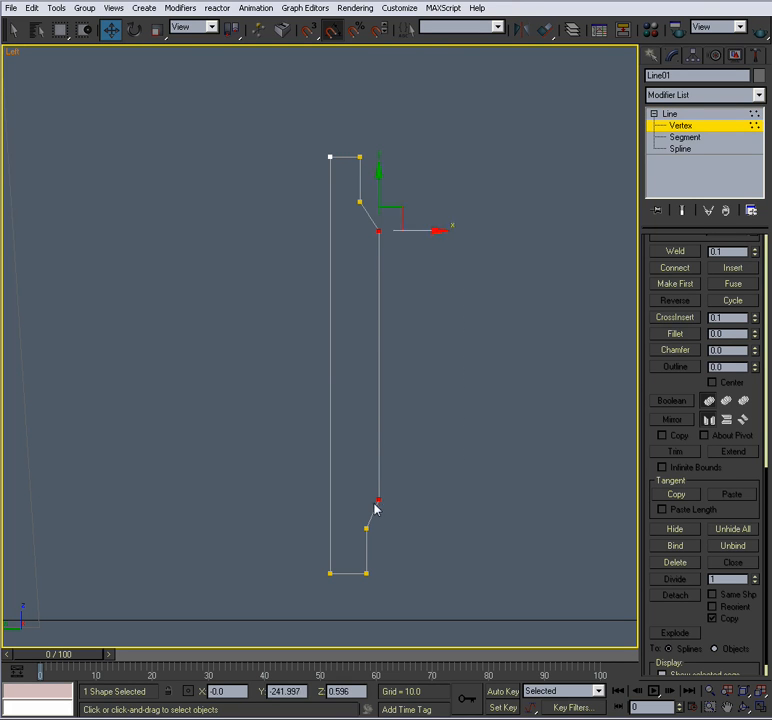
left_click(676, 334)
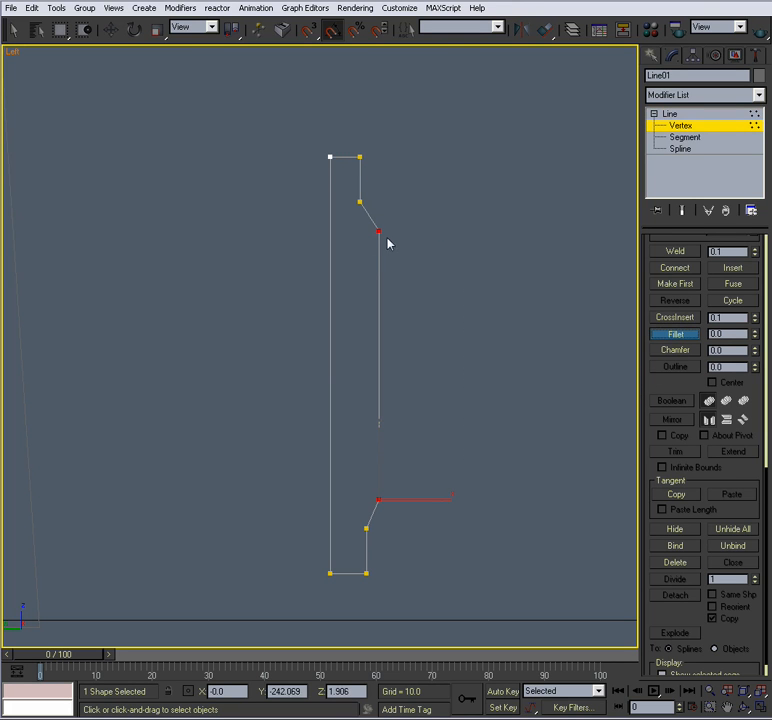
left_click_drag(377, 229, 406, 216)
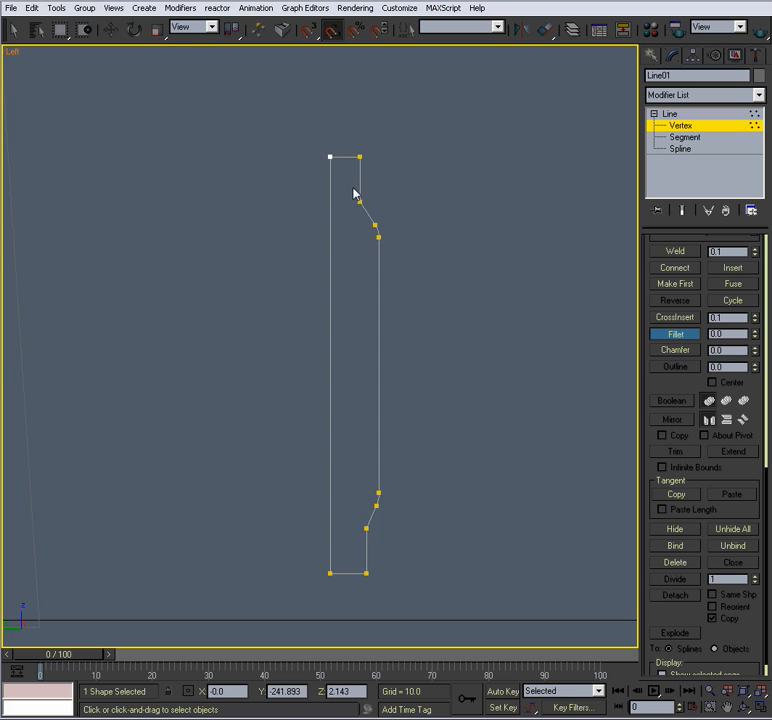
Fillet the two inner notch vertices by about 0.025, and the top and bottom front corners by a smaller amount.
left_click(360, 203)
left_click(364, 528, "ctrl")
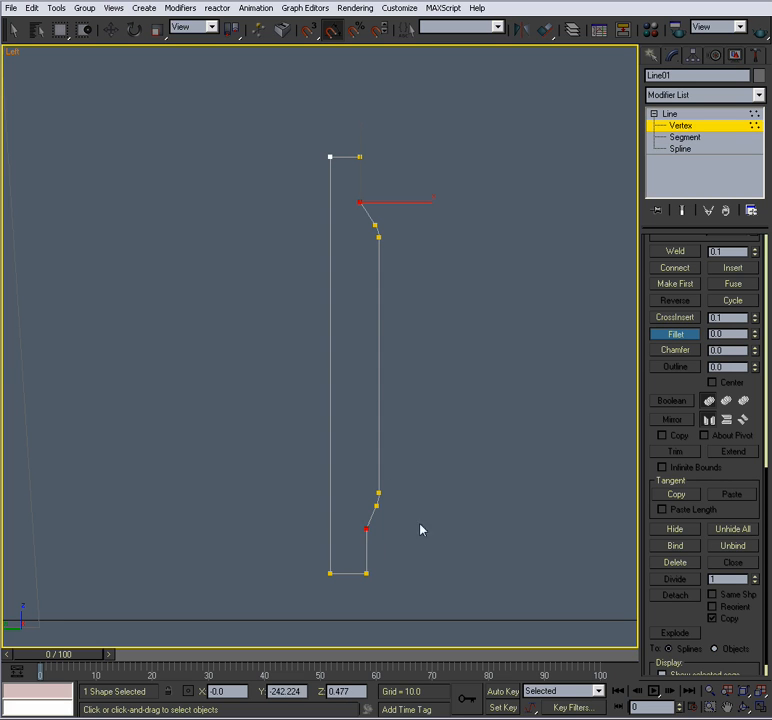
left_click_drag(367, 528, 366, 525)
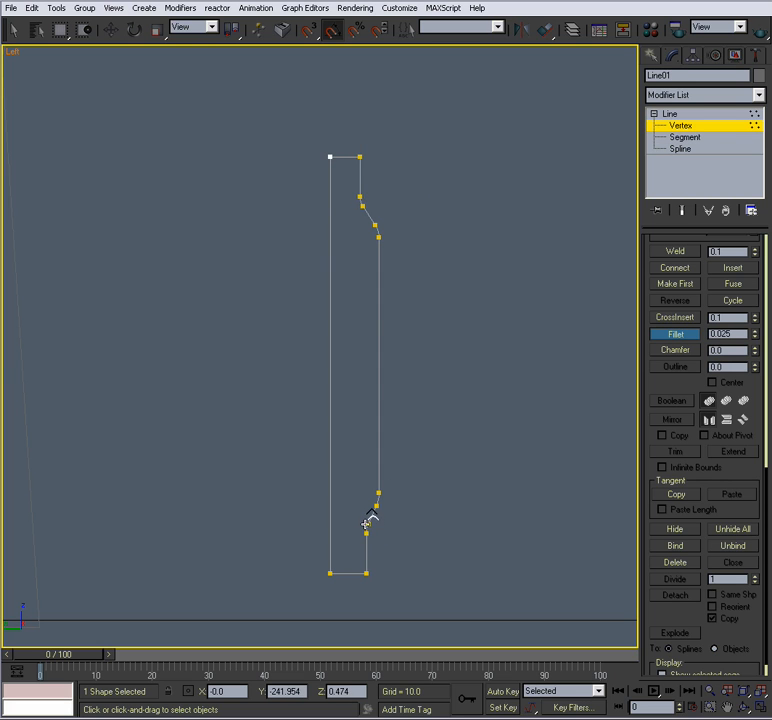
left_click(359, 157)
left_click(366, 574, "ctrl")
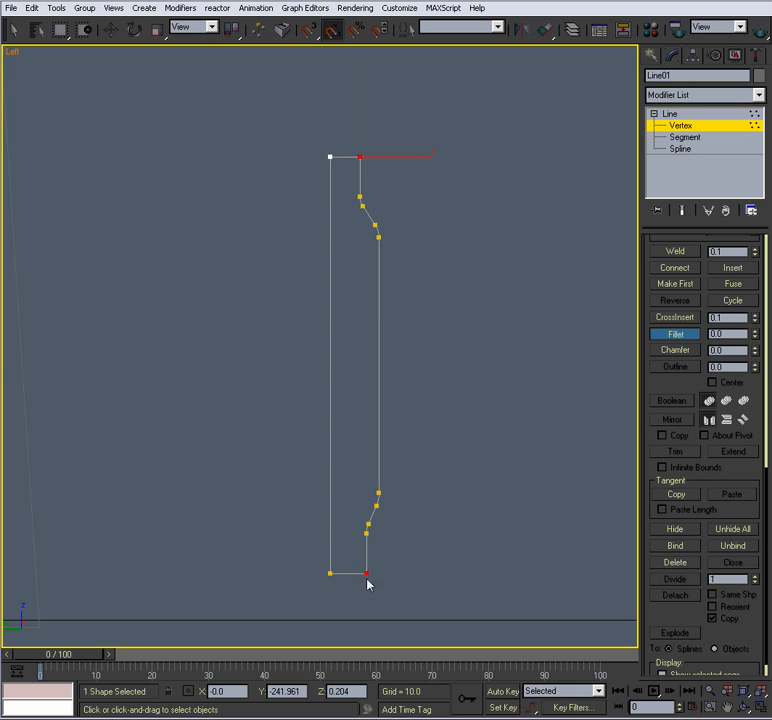
left_click_drag(366, 574, 370, 566)
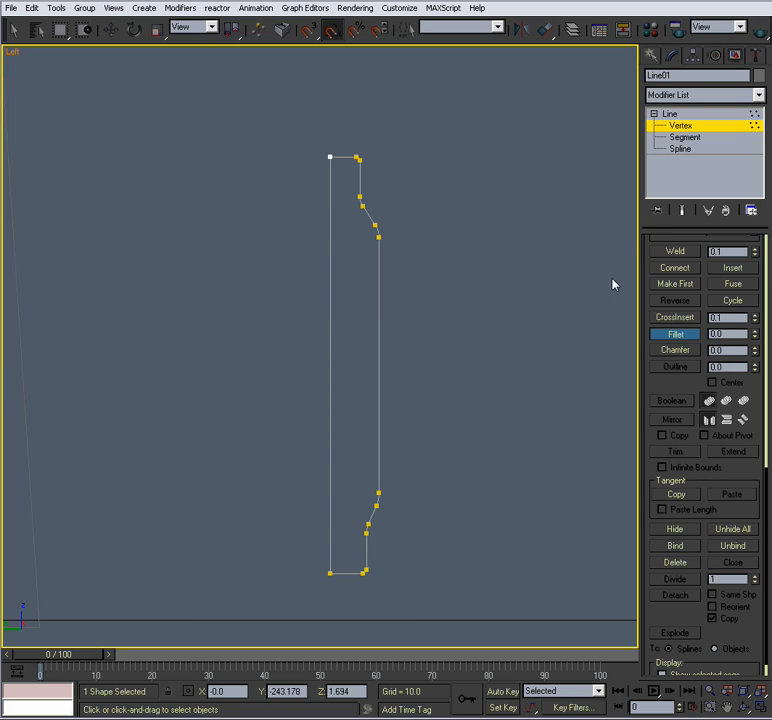
Leave vertex editing and rename the finished profile as chairshape.
left_click(680, 115)
key("w")
left_click(495, 270)
middle_click_drag(451, 382, 439, 385)
left_click_drag(398, 321, 328, 397)
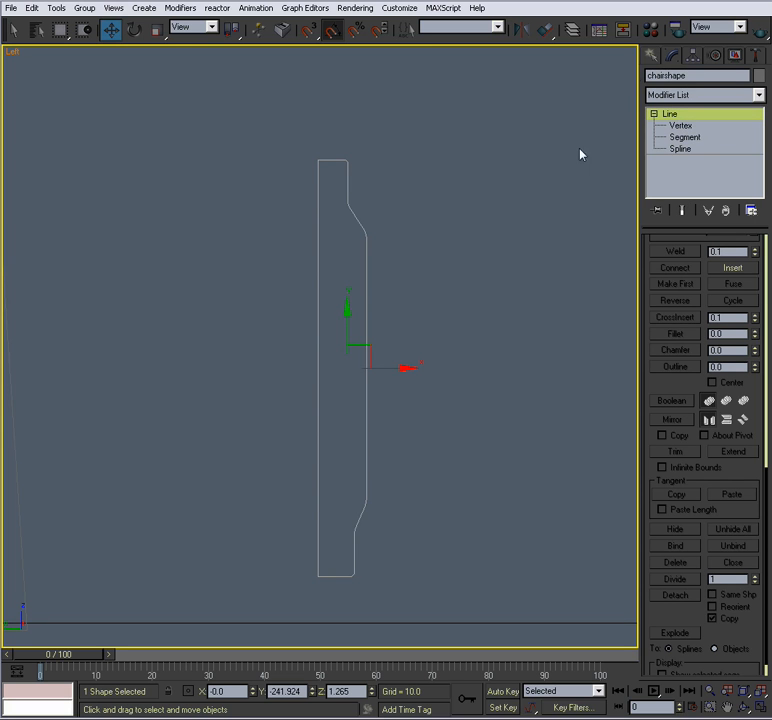
Select chairRailPath in the enlarged Perspective view and apply the Sweep modifier to it.
key("alt+w")
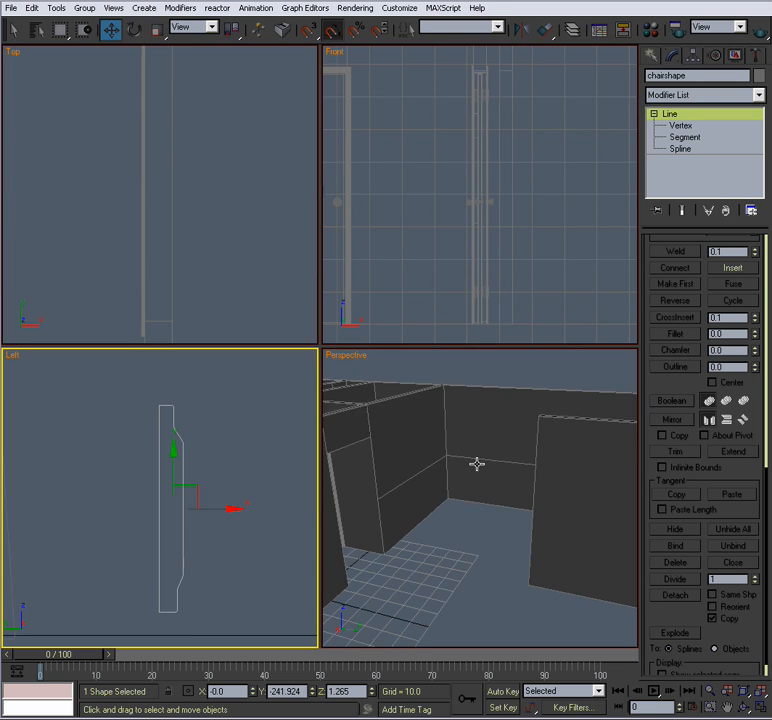
left_click(477, 462)
key("alt+w")
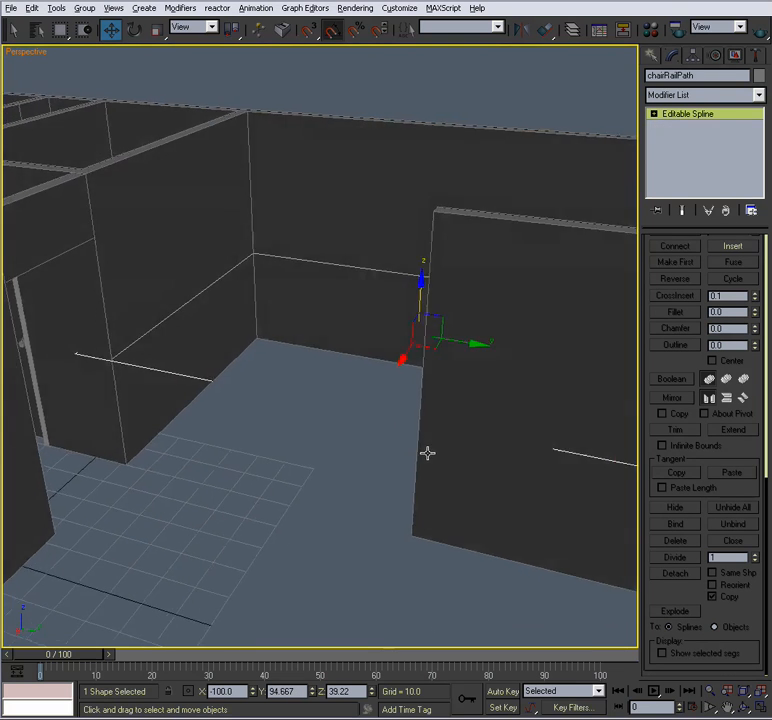
middle_click_drag(427, 453, 443, 453, "alt")
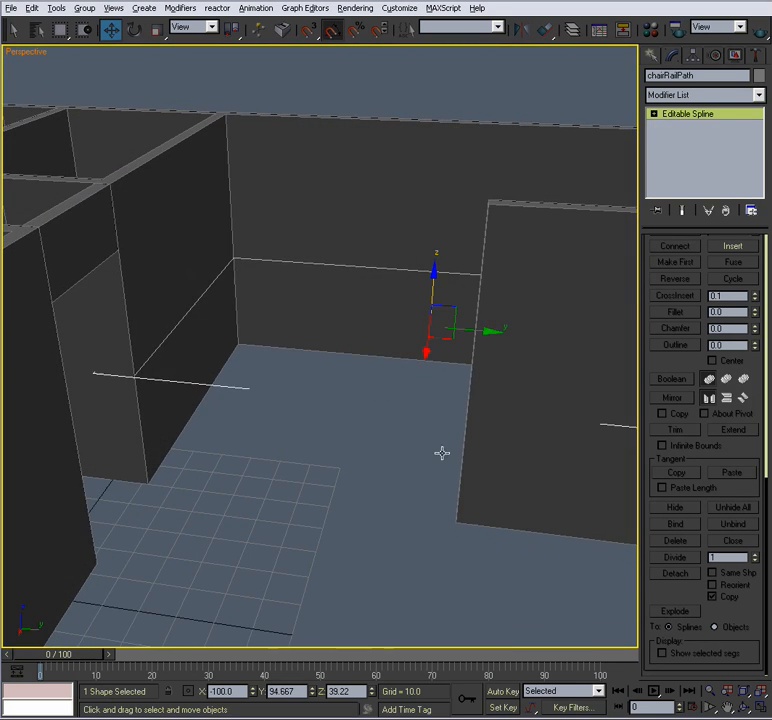
left_click(685, 95)
key("s")
key("s")
key("s")
key("s")
key("s")
key("s")
key("s")
key("s")
key("s")
key("s")
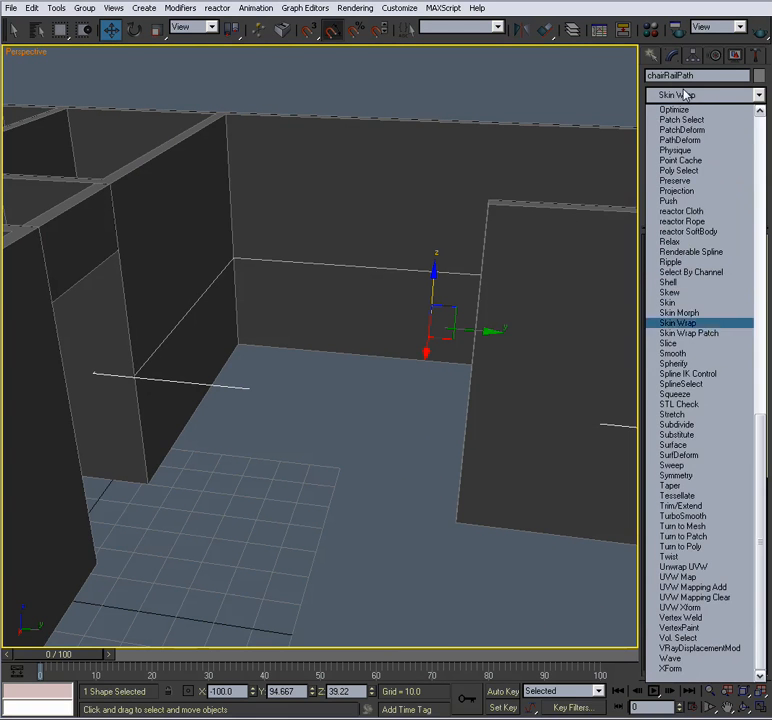
left_click(676, 466)
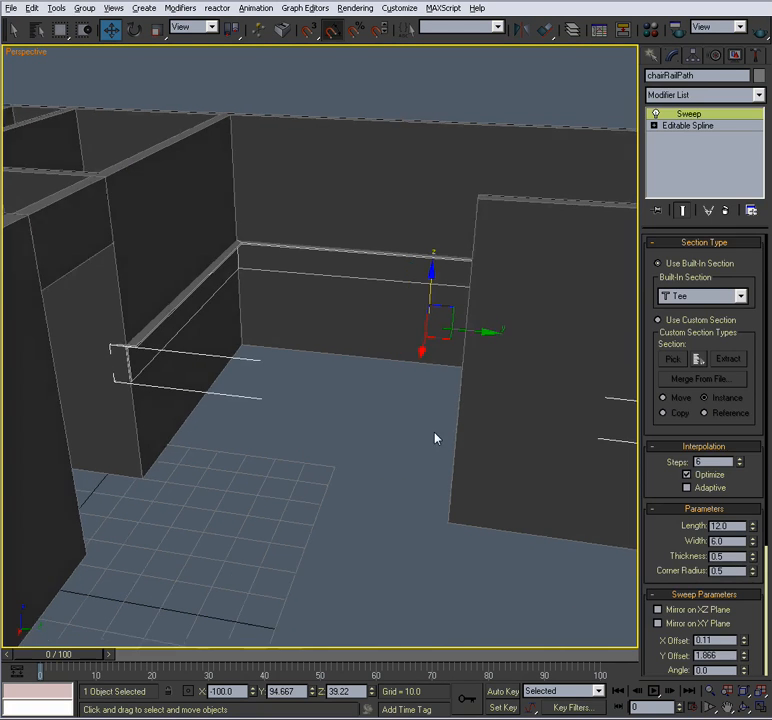
Switch the Sweep on chairRailPath to a custom section and pick the chairshape profile as its section.
middle_click_drag(388, 422, 423, 388, "alt")
scroll(455, 414, "down", 5)
scroll(386, 432, "up", 4)
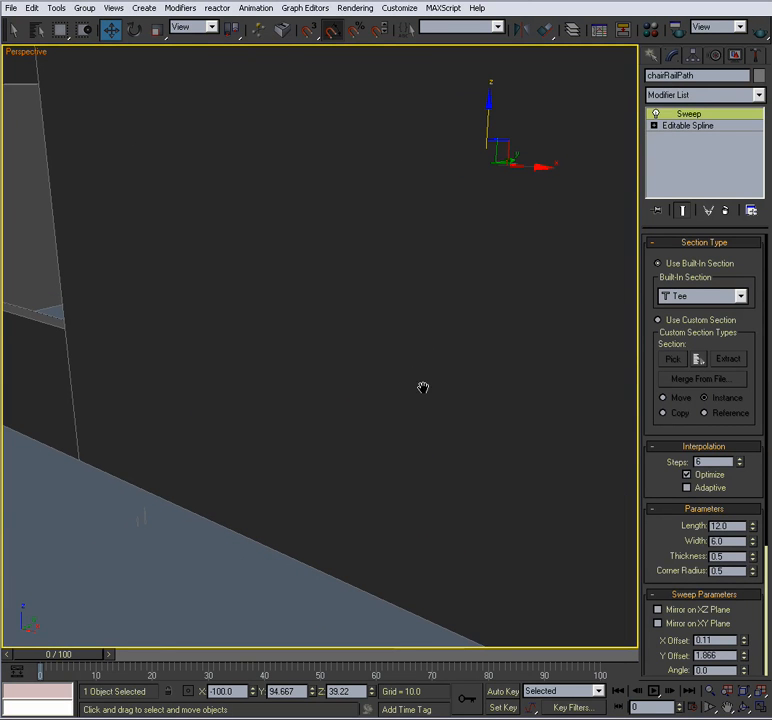
left_click(659, 320)
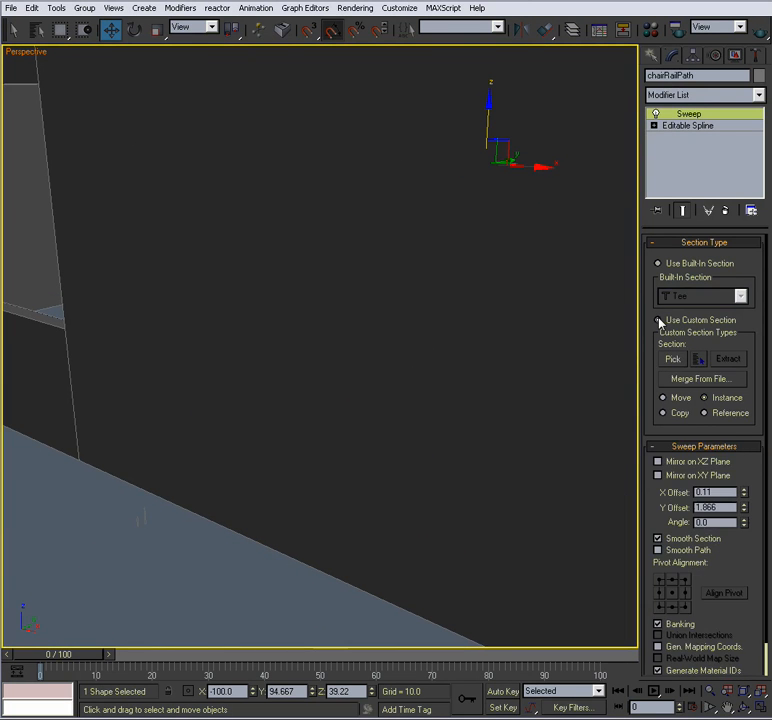
left_click(674, 362)
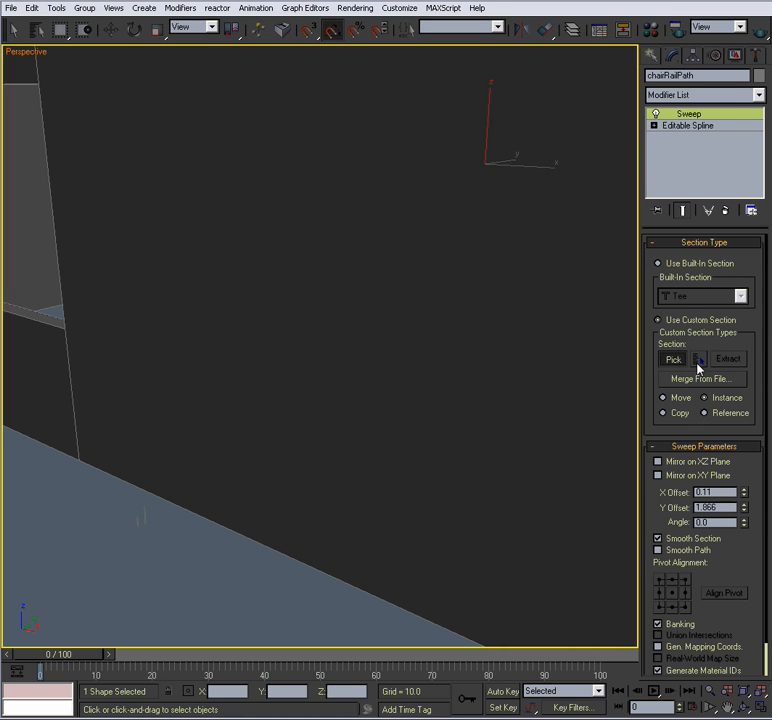
left_click(140, 519)
scroll(160, 538, "down", 5)
middle_click_drag(292, 388, 224, 441, "alt")
scroll(167, 428, "up", 2)
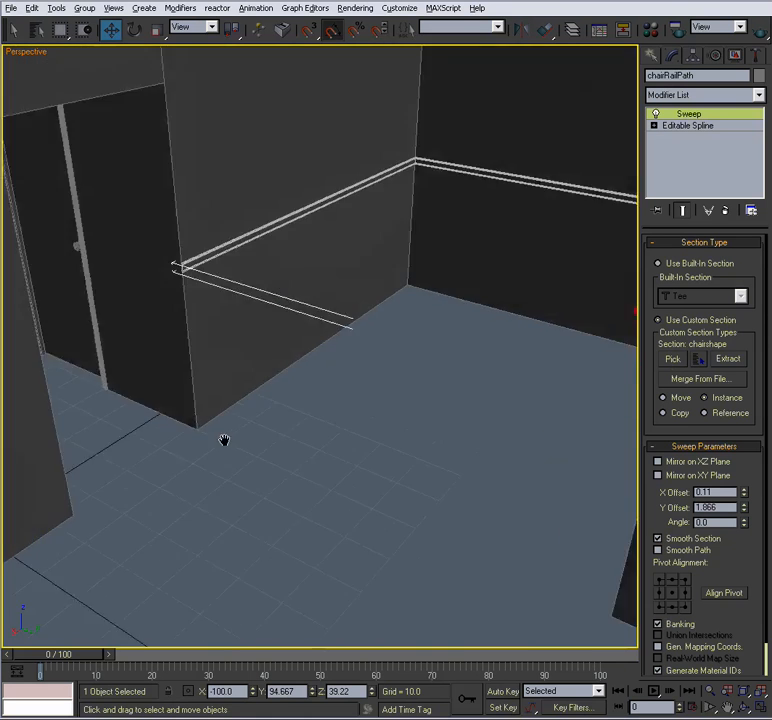
Examine the swept chair rail's profile, its end at the doorway and its wall corner joint for a correct fit.
scroll(228, 437, "up", 3)
middle_click_drag(231, 372, 308, 442)
scroll(246, 422, "up", 3)
scroll(240, 416, "down", 3)
scroll(308, 442, "up", 4)
middle_click_drag(292, 598, 304, 383)
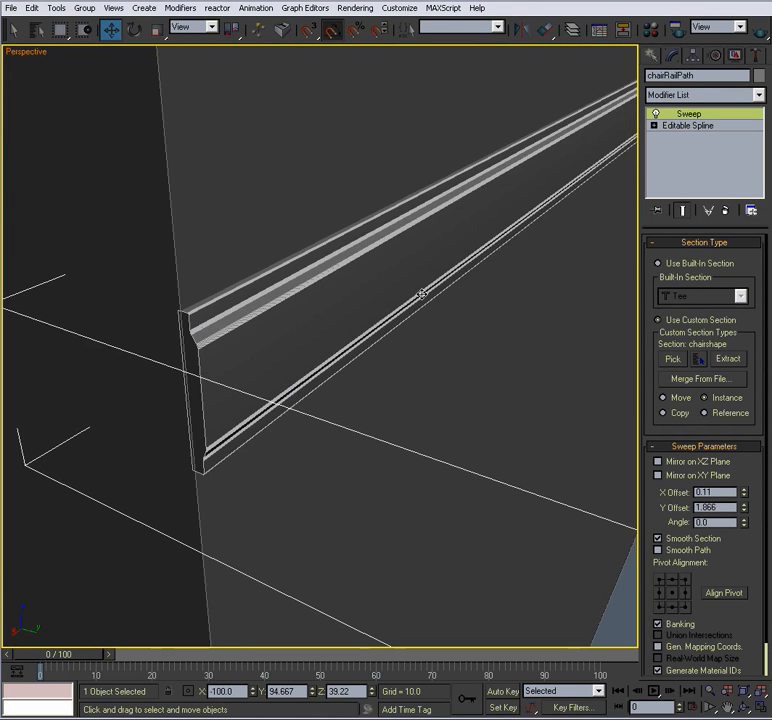
scroll(428, 310, "down", 5)
middle_click_drag(446, 319, 340, 346)
scroll(274, 327, "down", 5)
middle_click_drag(470, 310, 397, 308)
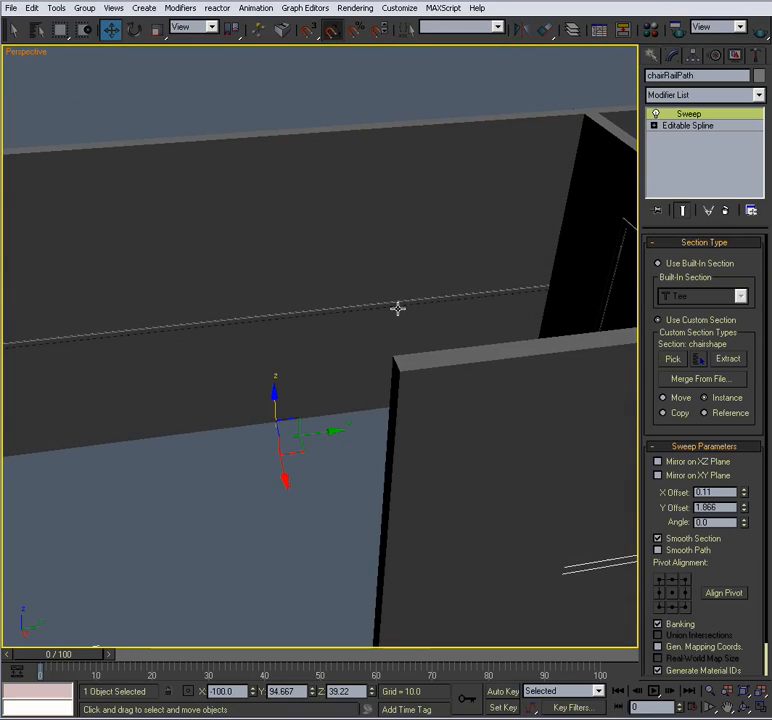
middle_click_drag(320, 392, 320, 397, "alt")
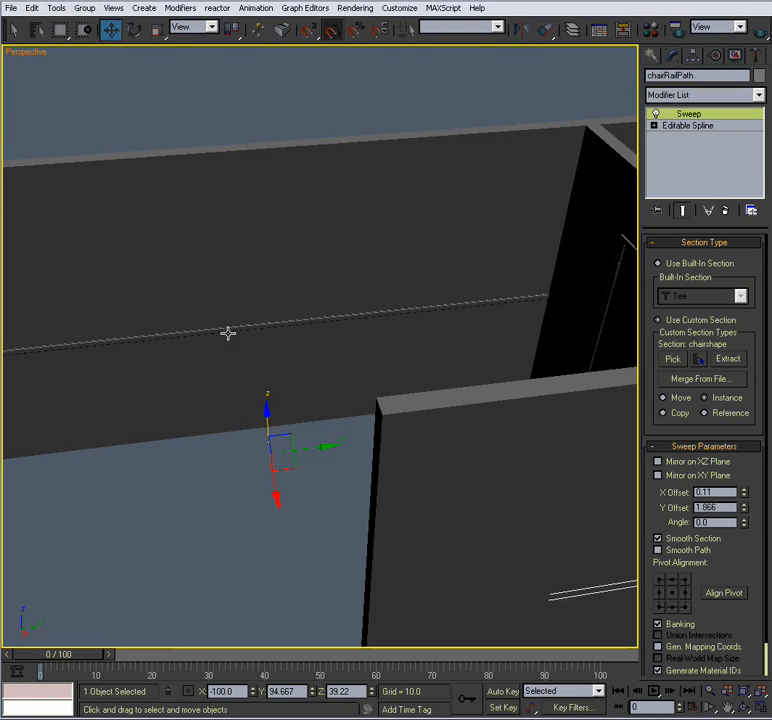
middle_click_drag(414, 267, 327, 335, "alt")
scroll(327, 335, "up", 4)
middle_click_drag(190, 358, 224, 401)
middle_click_drag(232, 342, 289, 410)
scroll(289, 410, "up", 3)
middle_click_drag(243, 369, 304, 415)
scroll(304, 415, "up", 4)
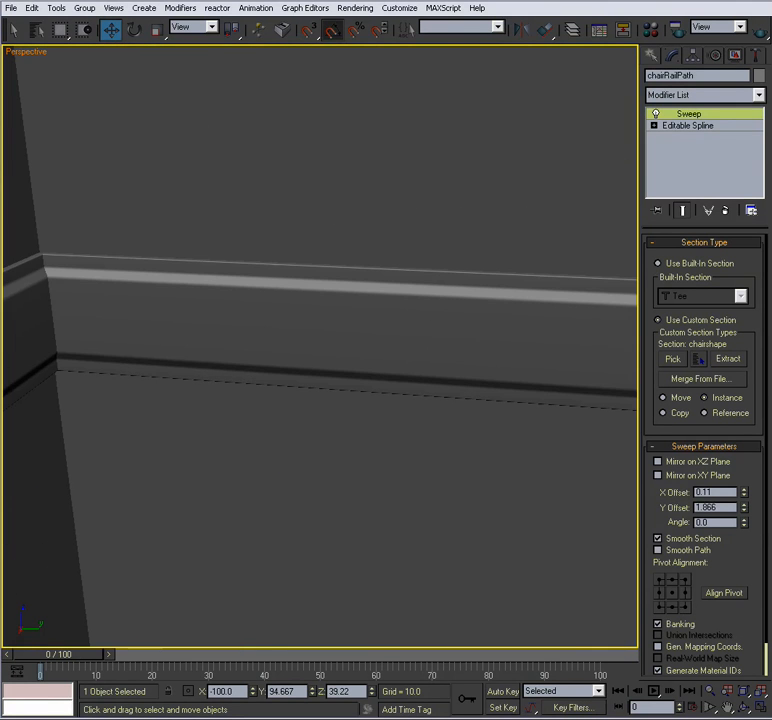
scroll(272, 338, "down", 4)
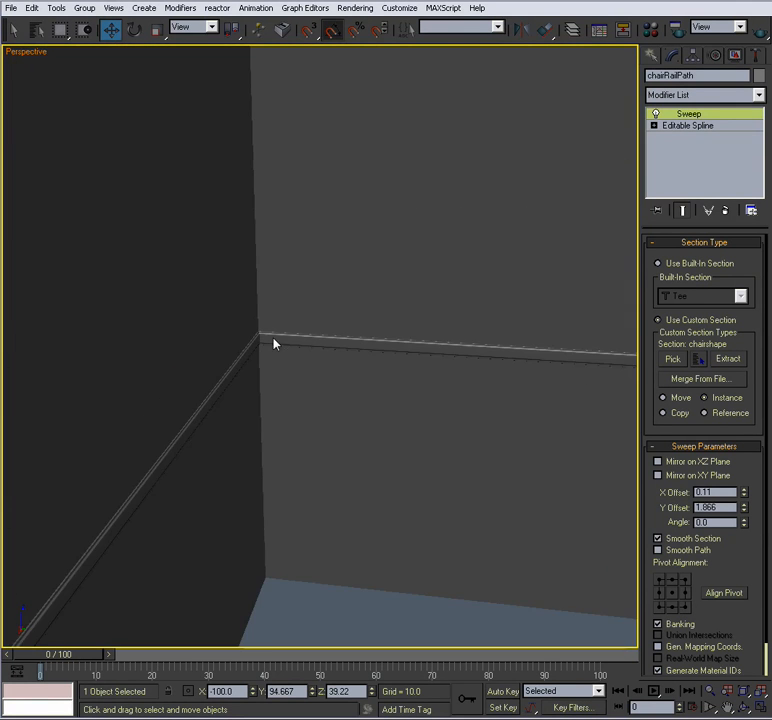
scroll(361, 357, "down", 3)
scroll(368, 379, "down", 3)
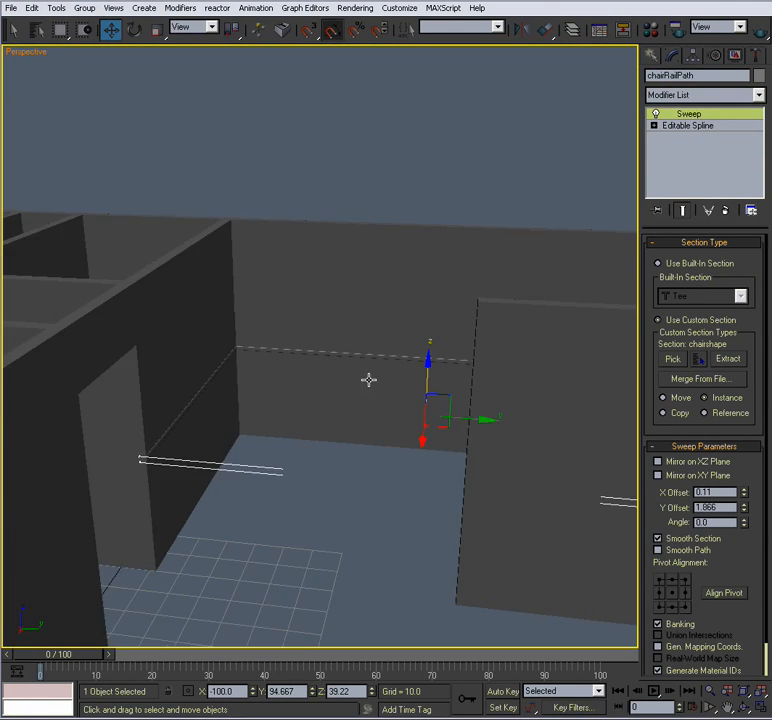
Convert chairRailPath to Editable Poly, move the back-wall rail's end vertices back about 88 units along Y, and deselect the object.
right_click(379, 354)
mouse_move(490, 469)
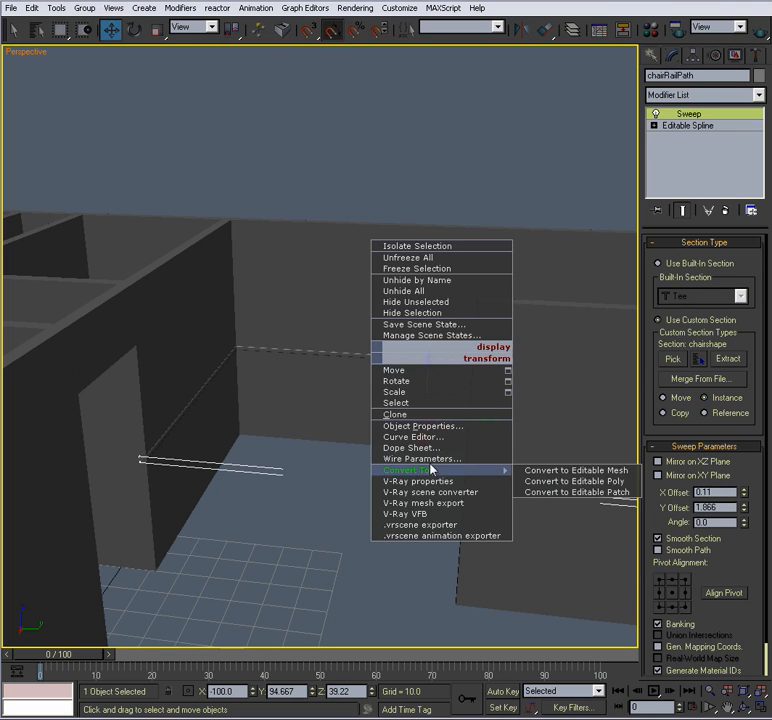
left_click(558, 479)
middle_click_drag(475, 272, 290, 306)
left_click_drag(488, 348, 592, 512)
left_click_drag(600, 410, 389, 436)
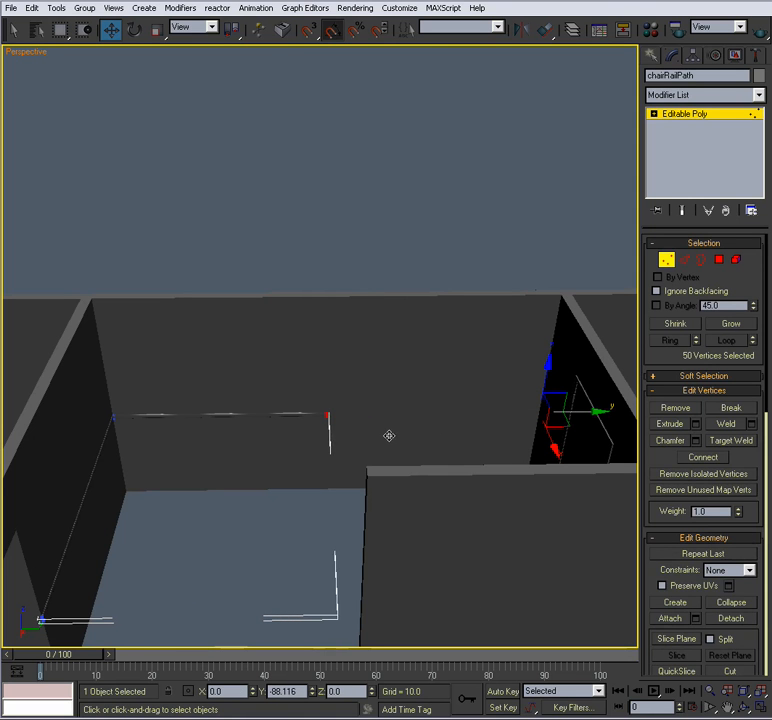
left_click(666, 262)
left_click(384, 219)
Inspect the shortened chair rail on the back wall from close up and in the whole room.
middle_click_drag(323, 352, 308, 305, "alt")
middle_click_drag(308, 305, 413, 362)
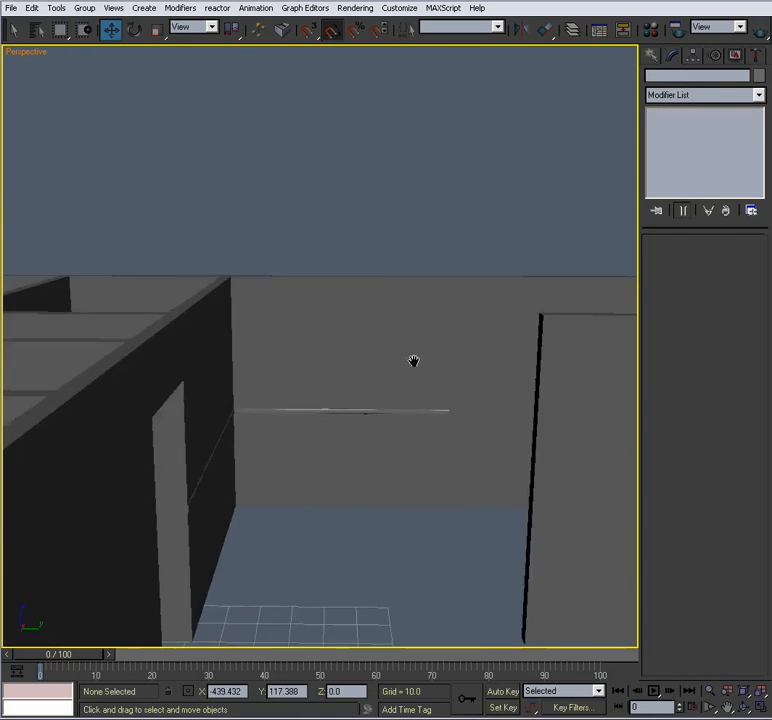
scroll(413, 362, "up", 3)
middle_click_drag(383, 396, 333, 346)
scroll(333, 346, "up", 2)
scroll(318, 388, "up", 2)
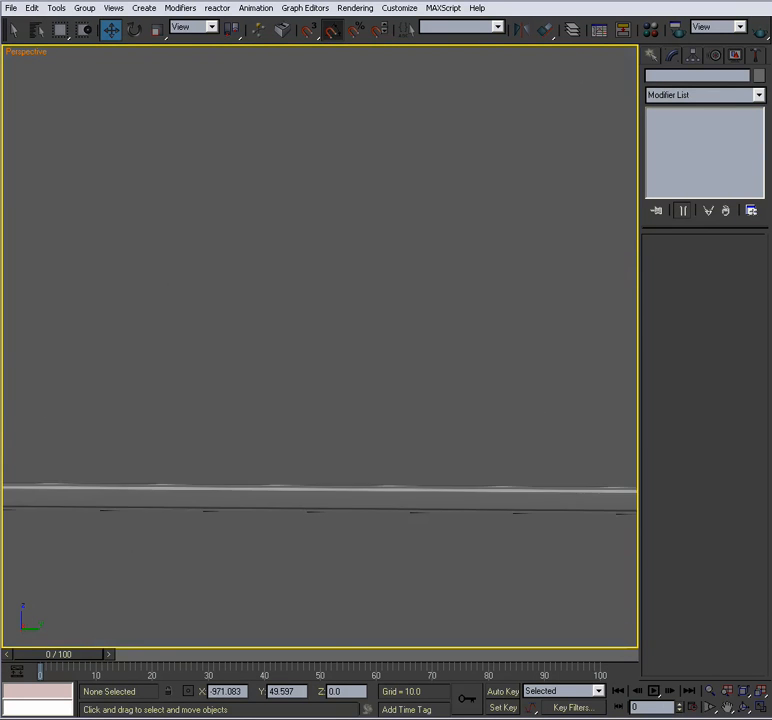
scroll(318, 388, "down", 3)
middle_click_drag(318, 388, 364, 196, "alt")
scroll(307, 443, "up", 2)
scroll(360, 240, "down", 4)
middle_click_drag(358, 254, 345, 389)
scroll(345, 389, "down", 4)
middle_click_drag(312, 434, 373, 305, "alt")
scroll(373, 305, "down", 3)
middle_click_drag(347, 361, 267, 360, "alt")
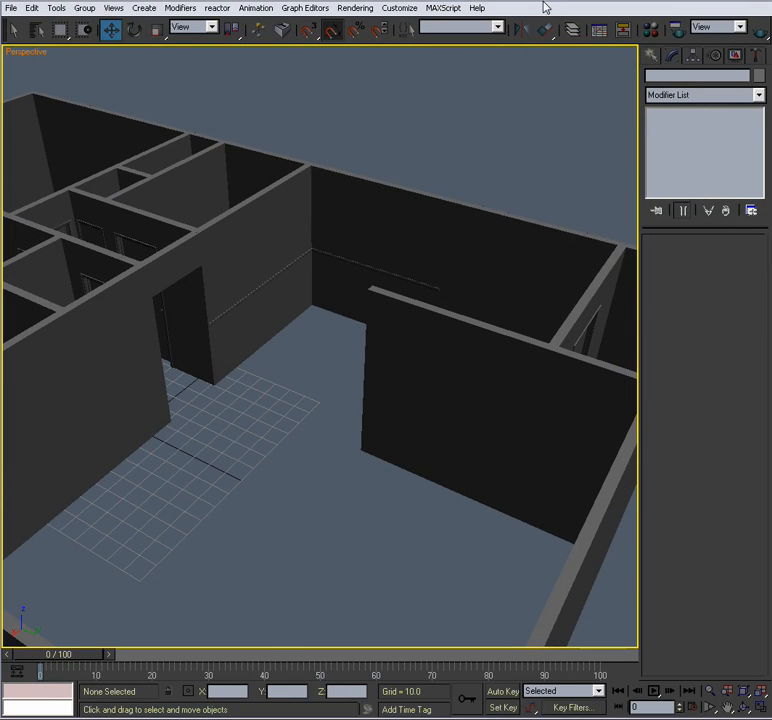
Unhide the Trim layer so the baseboards show together with the chair rail.
left_click(571, 31)
left_click(577, 205)
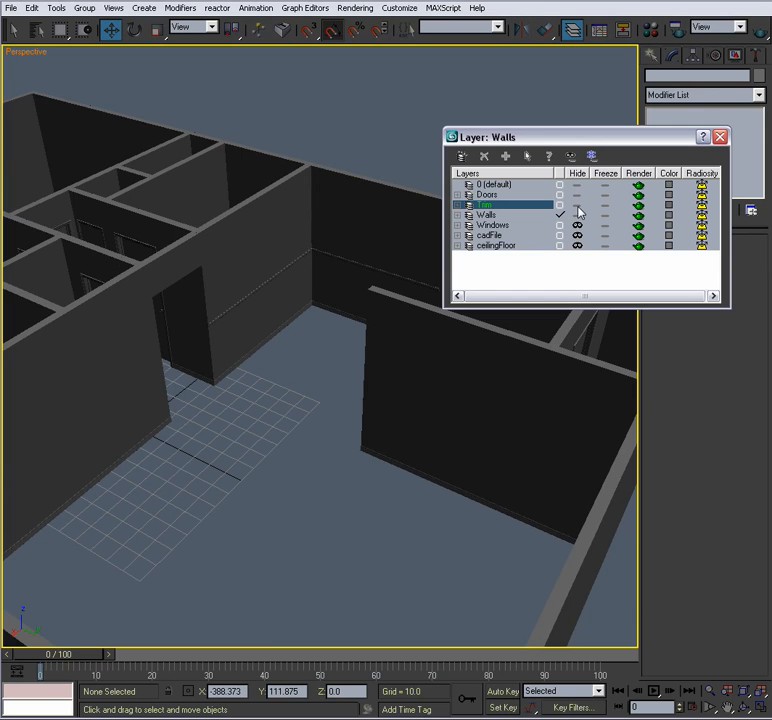
scroll(286, 354, "up", 10)
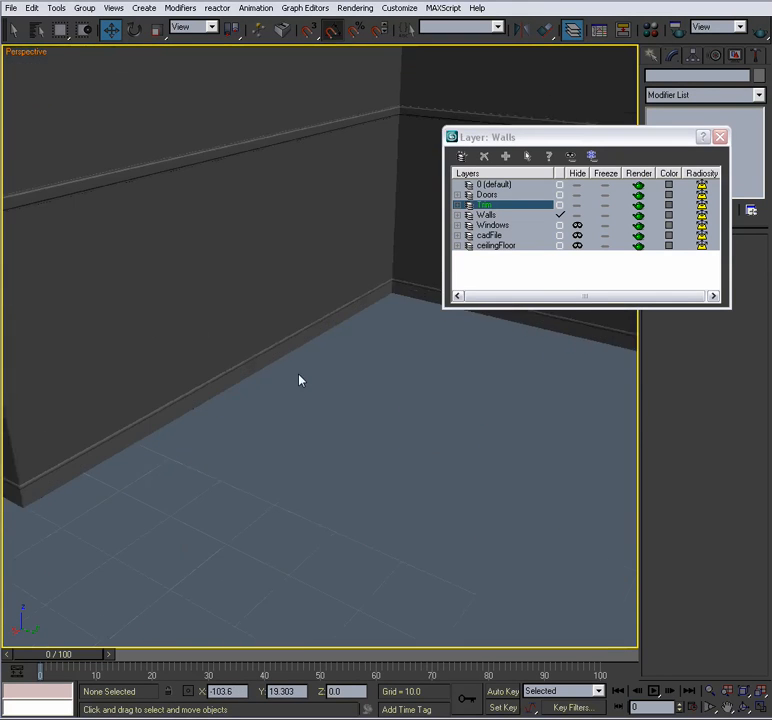
scroll(299, 380, "up", 3)
Select the baseboard object trimPath and convert it to Editable Poly.
left_click(342, 362)
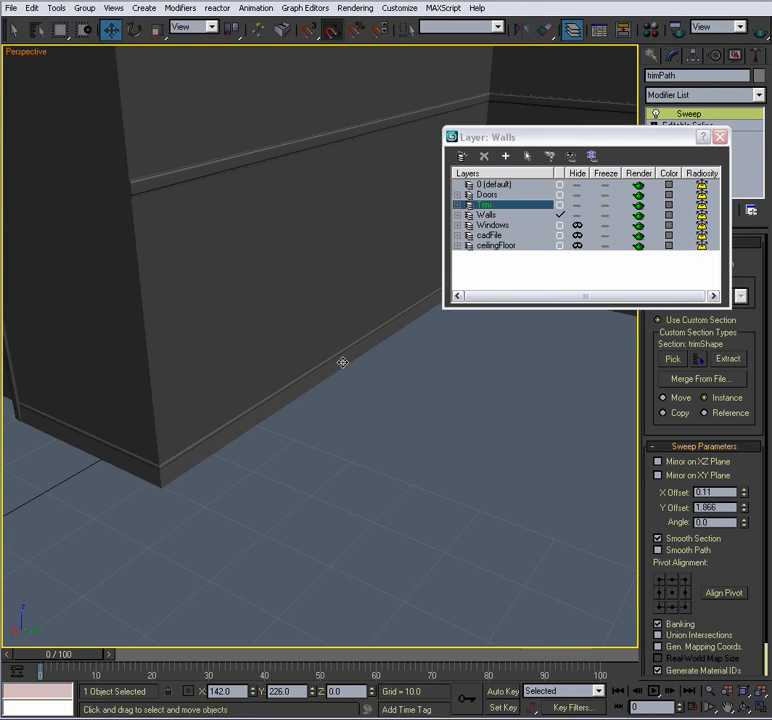
right_click(342, 362)
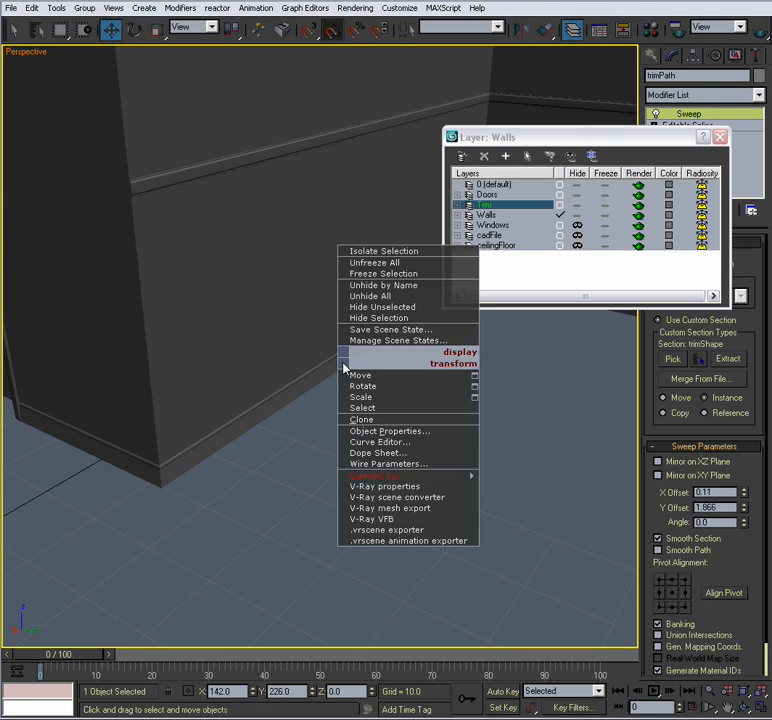
left_click(342, 362)
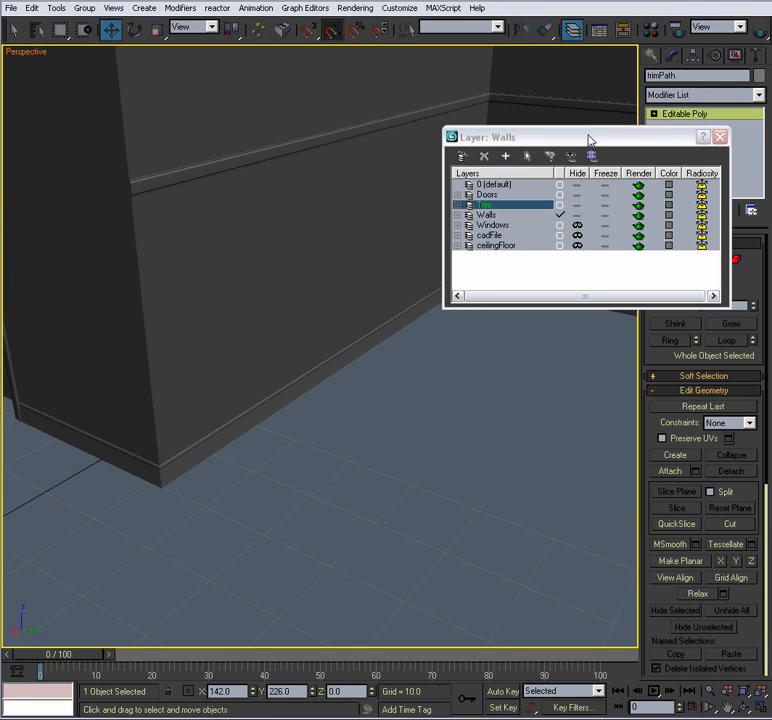
Rename the chair rail object as chairRail and add it to the Trim layer, toggling that layer's visibility to check.
left_click_drag(590, 140, 597, 219)
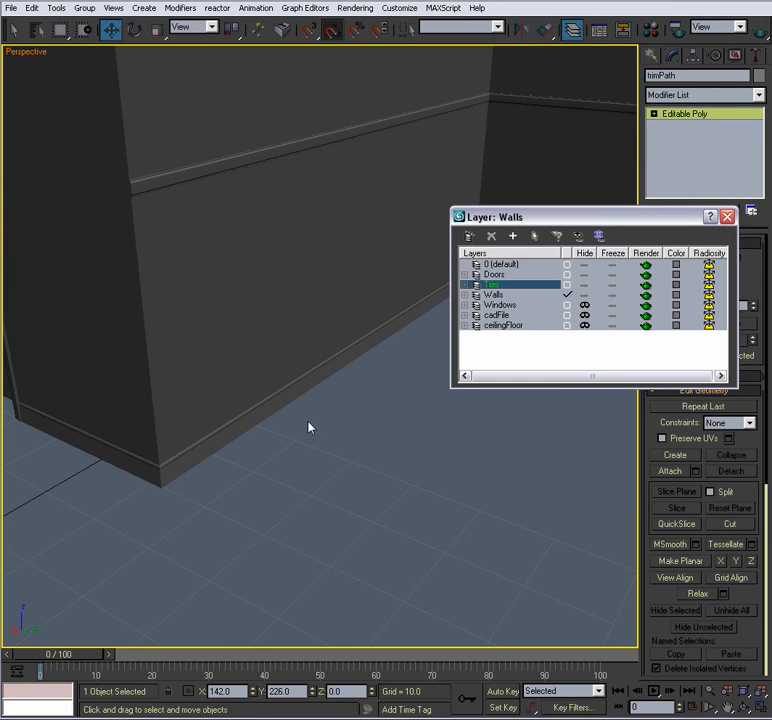
left_click(255, 156)
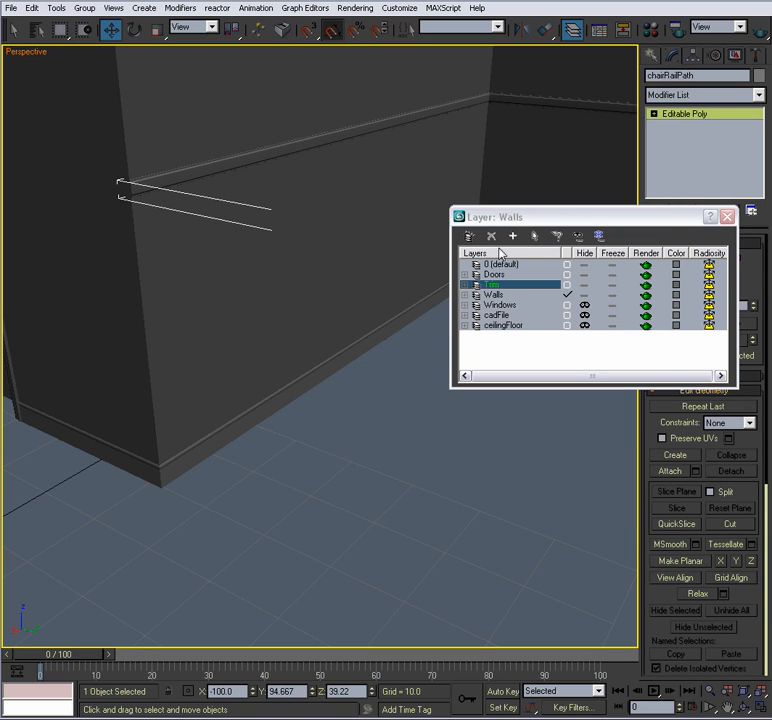
type("cha")
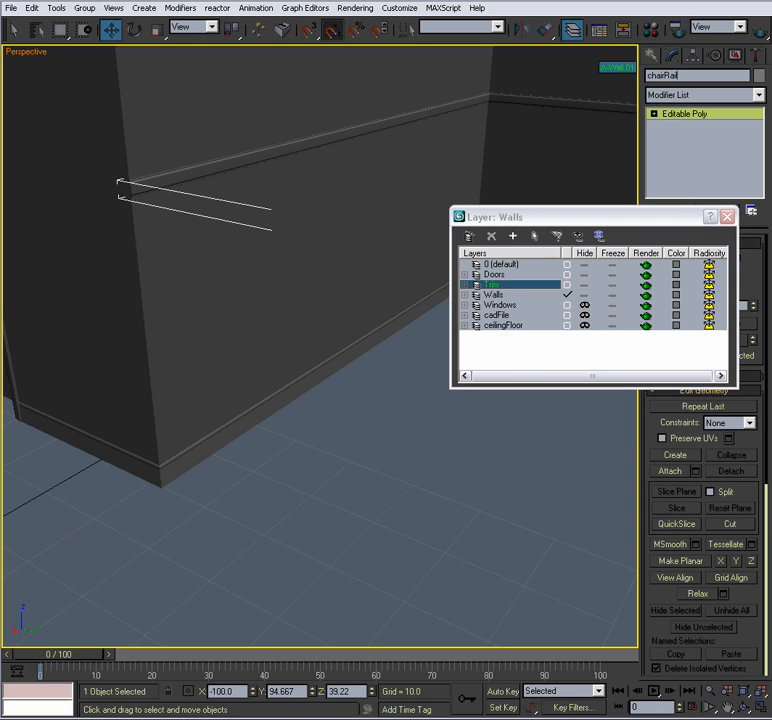
left_click(514, 238)
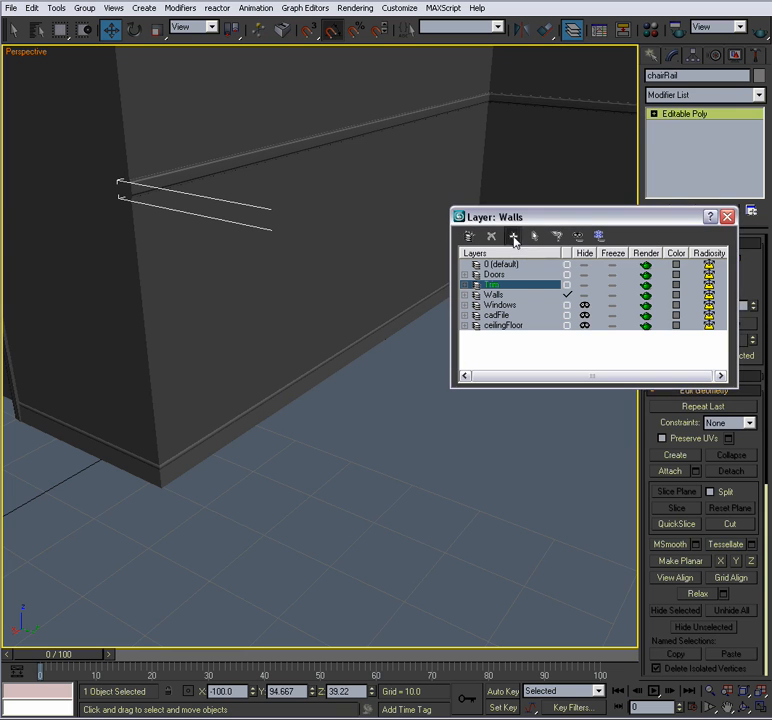
left_click(586, 286)
left_click(586, 286)
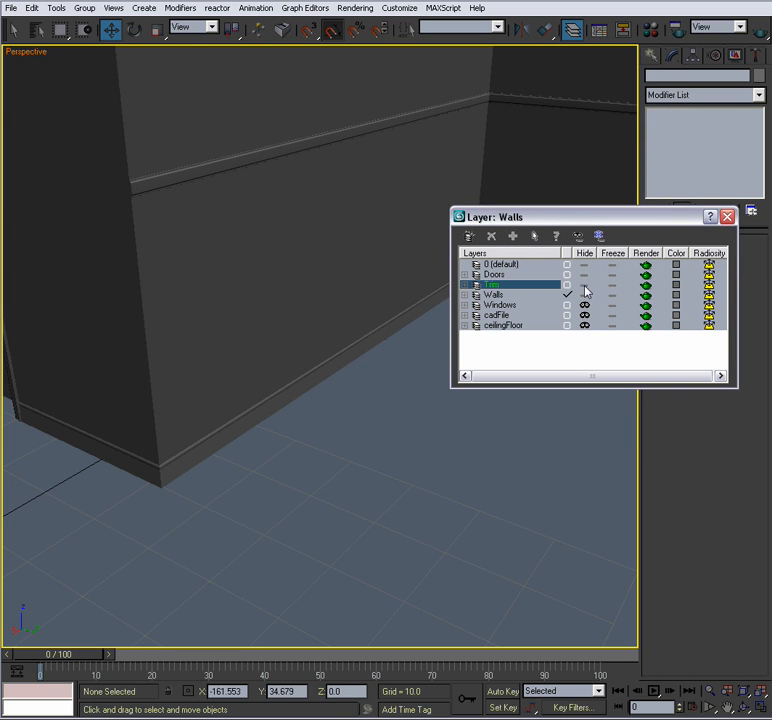
left_click(727, 216)
Examine the doors, chair rail and baseboards around the room and across the house model.
scroll(317, 355, "down", 10)
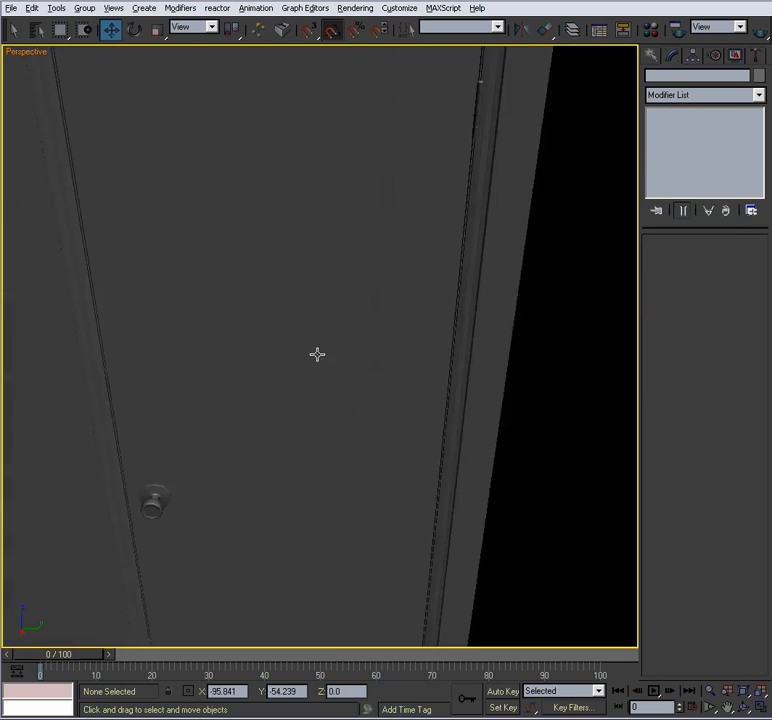
scroll(339, 354, "up", 10)
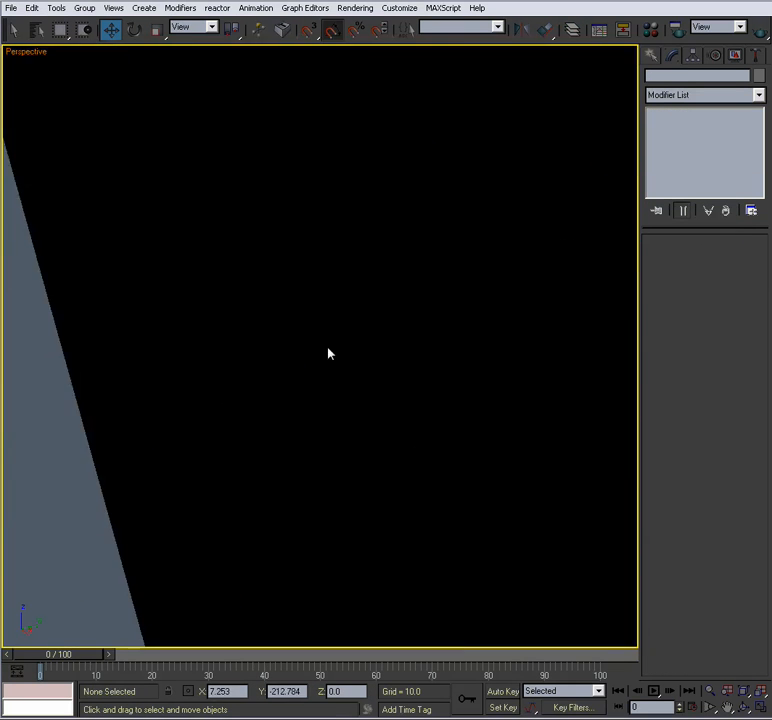
left_click_drag(297, 258, 294, 273)
key("Delete")
middle_click_drag(442, 270, 289, 282, "alt")
scroll(326, 312, "down", 10)
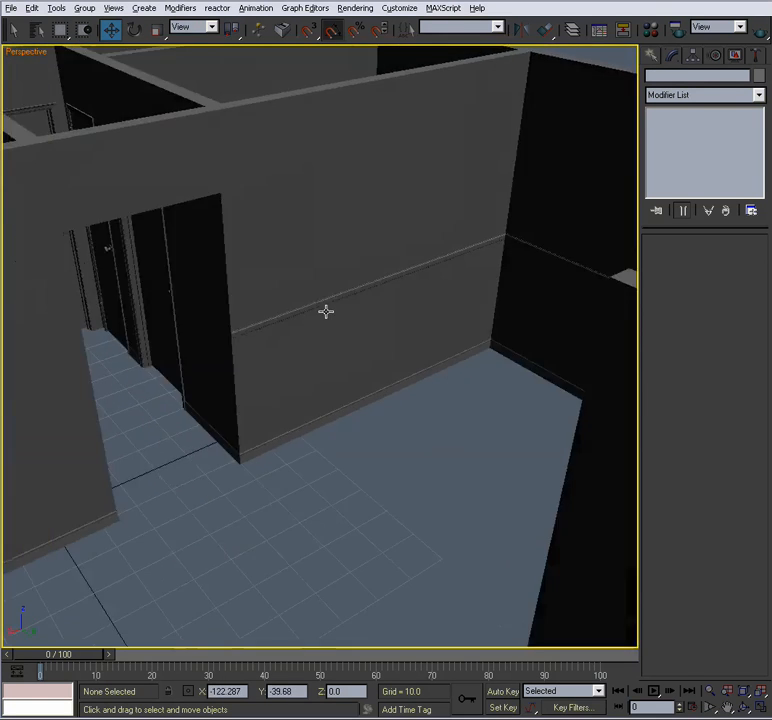
middle_click_drag(341, 314, 333, 324, "alt")
scroll(331, 324, "up", 5)
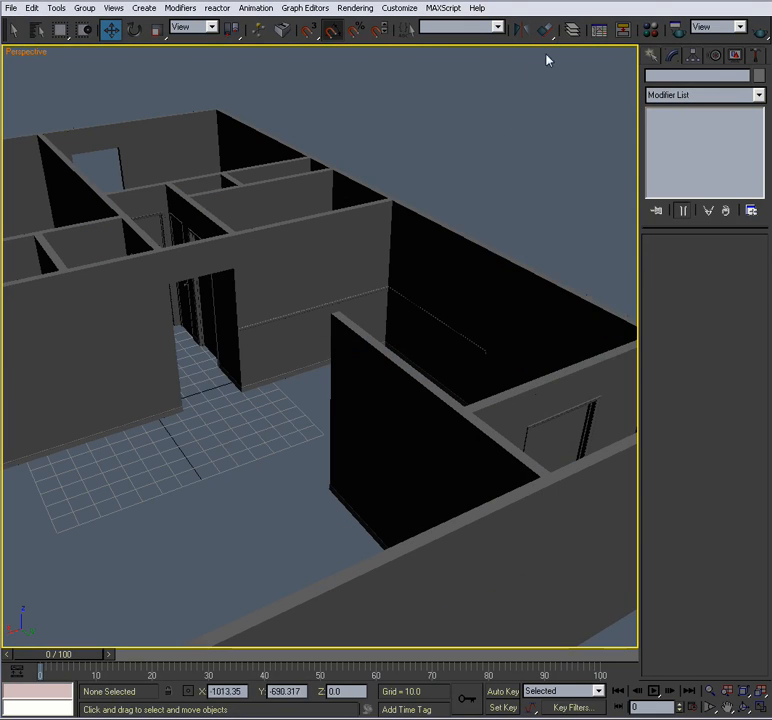
Unhide the Windows layer and close the layer manager.
left_click(572, 29)
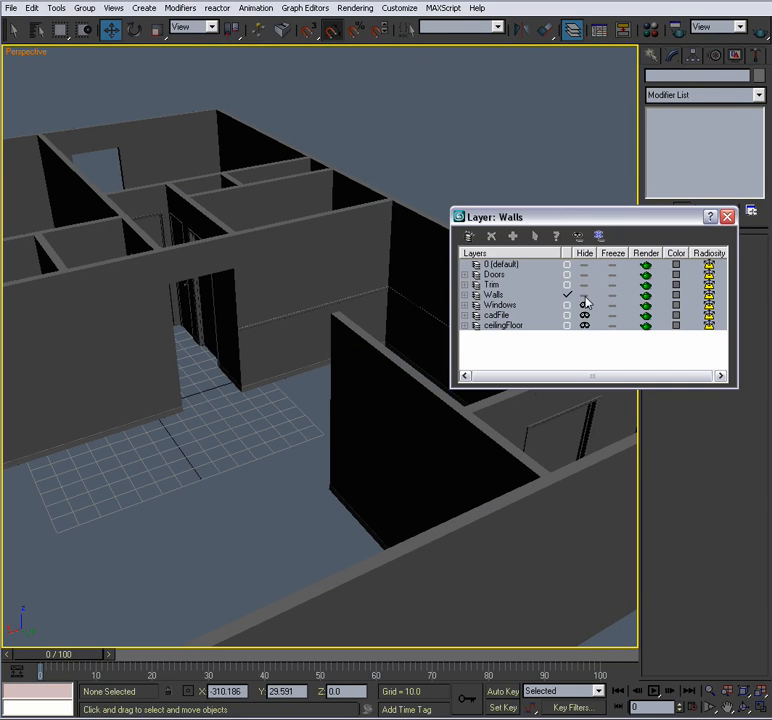
left_click(585, 306)
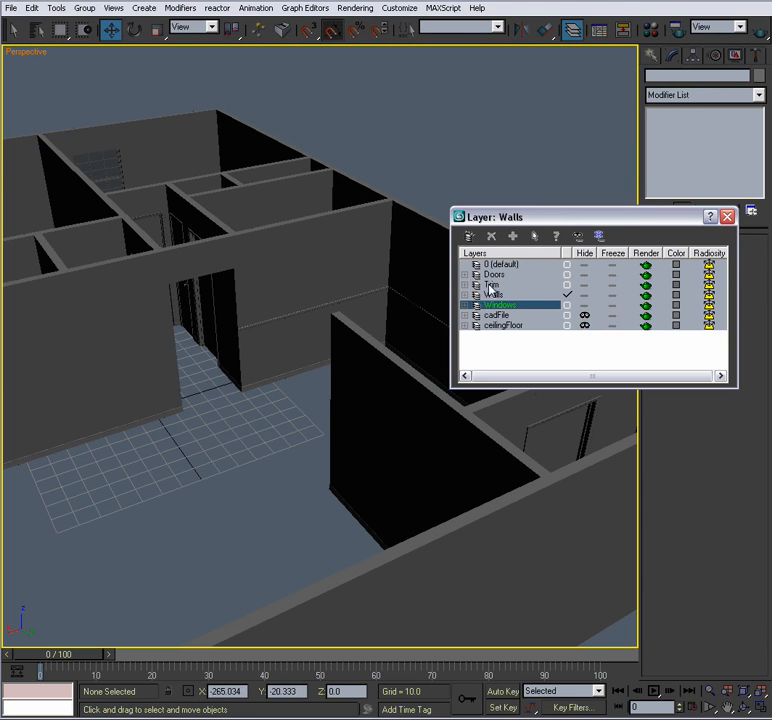
left_click_drag(627, 221, 652, 214)
left_click(752, 211)
Check the house model with doors, windows and trim shown, and save the scene.
middle_click_drag(369, 307, 335, 350, "alt")
scroll(497, 328, "up", 4)
scroll(400, 367, "up", 4)
scroll(316, 371, "down", 6)
middle_click_drag(335, 350, 278, 330)
scroll(291, 402, "up", 4)
scroll(301, 372, "up", 4)
scroll(303, 375, "down", 4)
scroll(318, 430, "up", 4)
key("ctrl+s")
Review the baseboards around the partition wall and the chair rail in the main room.
scroll(325, 389, "down", 4)
scroll(278, 329, "up", 3)
middle_click_drag(270, 390, 276, 322)
middle_click_drag(276, 322, 293, 393, "alt")
scroll(281, 298, "up", 4)
scroll(281, 298, "up", 4)
scroll(281, 299, "down", 7)
scroll(293, 397, "down", 4)
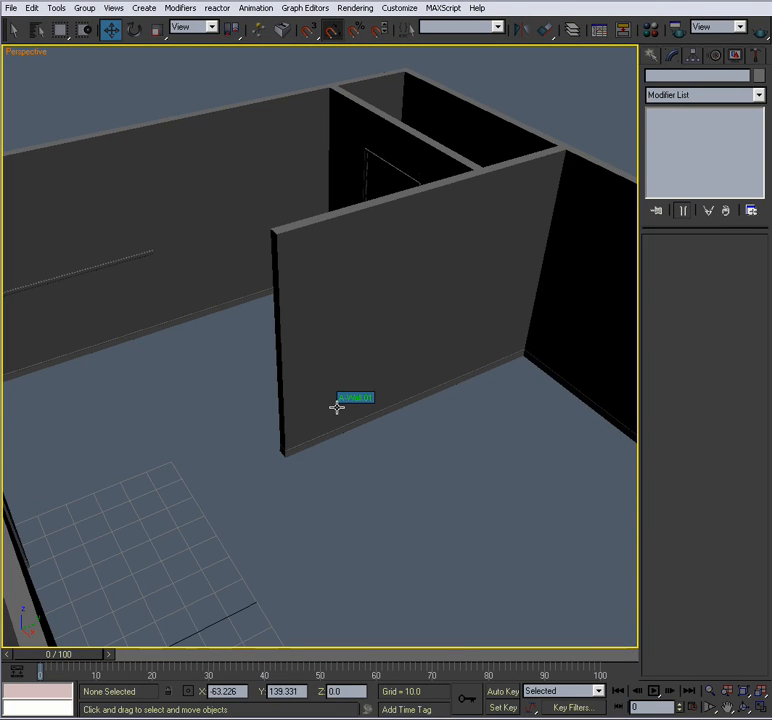